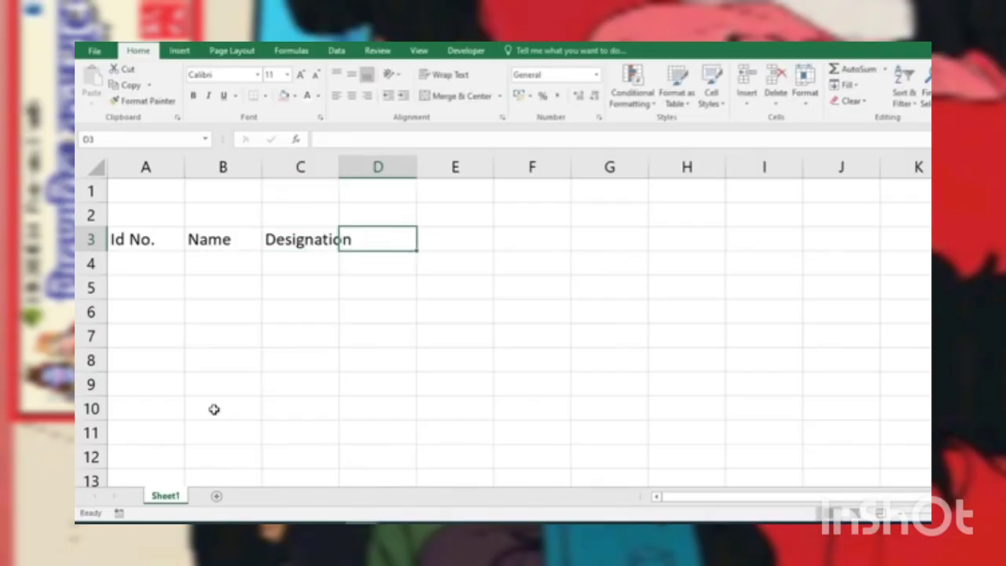
Step: Enter the column headings "Basic Salary" in D3 and "Attendance" in E3
type("Ba")
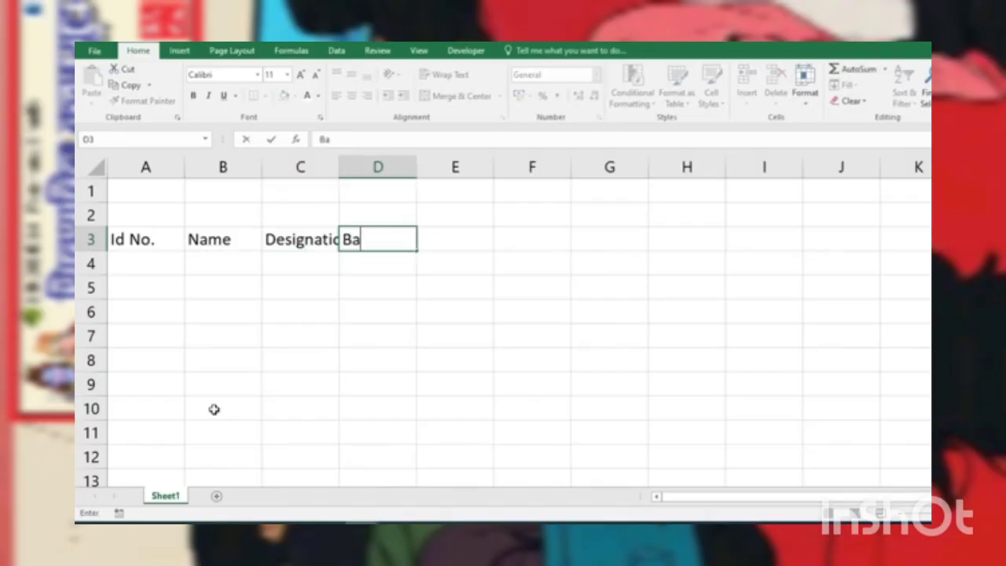
type("sic D")
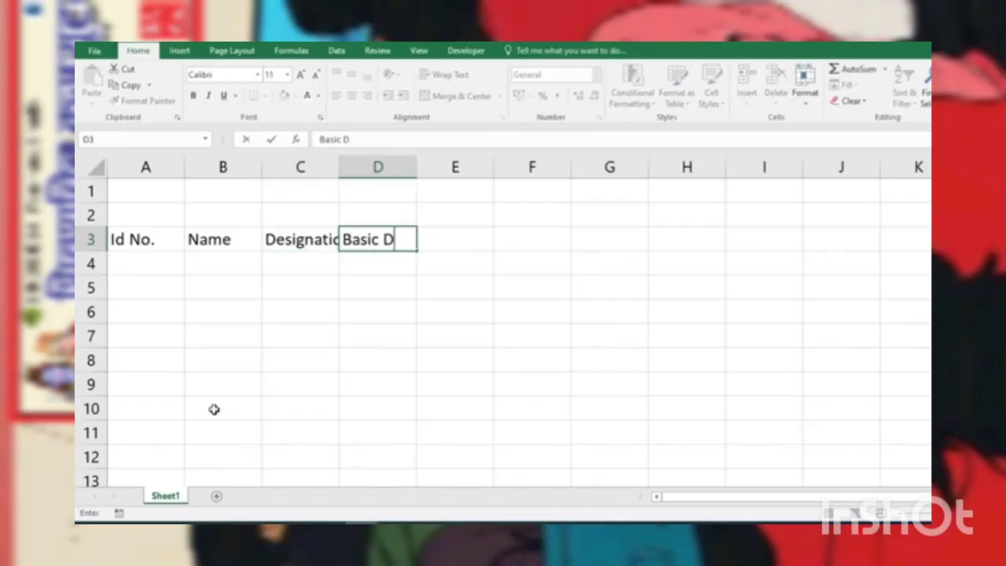
key("BackSpace")
type("Salary")
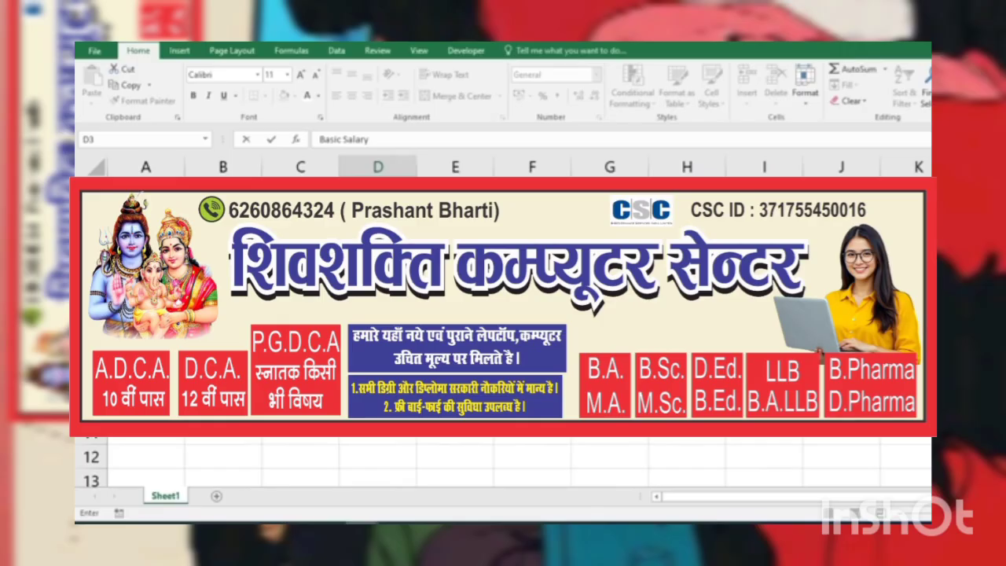
key("Tab")
type("A")
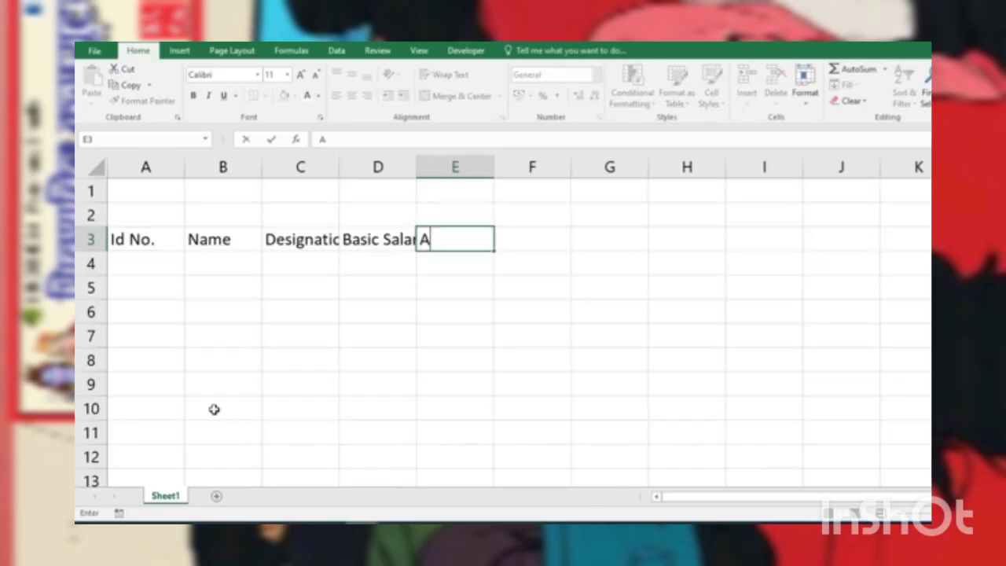
type("ttendance")
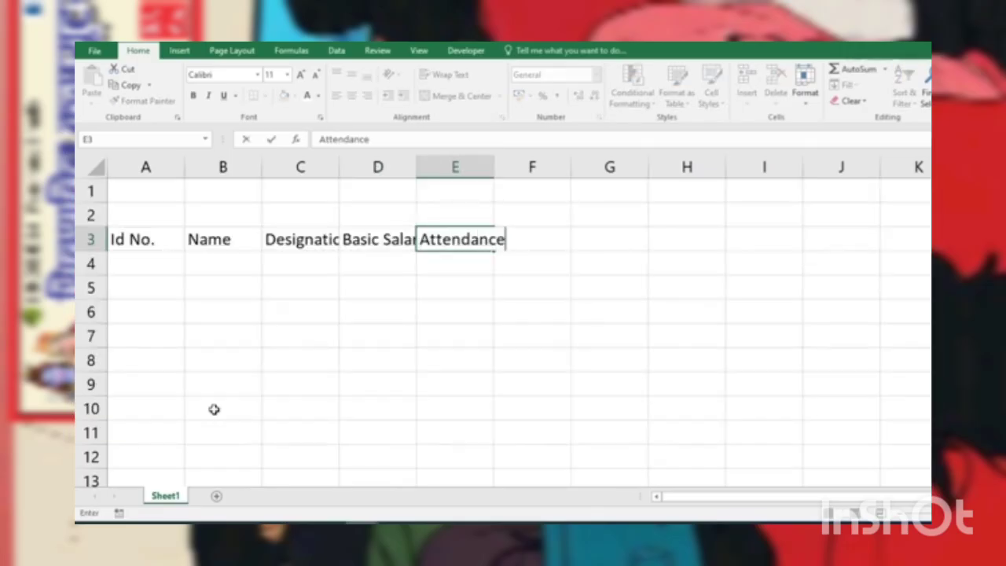
key("Tab")
Step: Add the headings "Salary", "HRA" and "D.A" in cells F3 to H3
type("S")
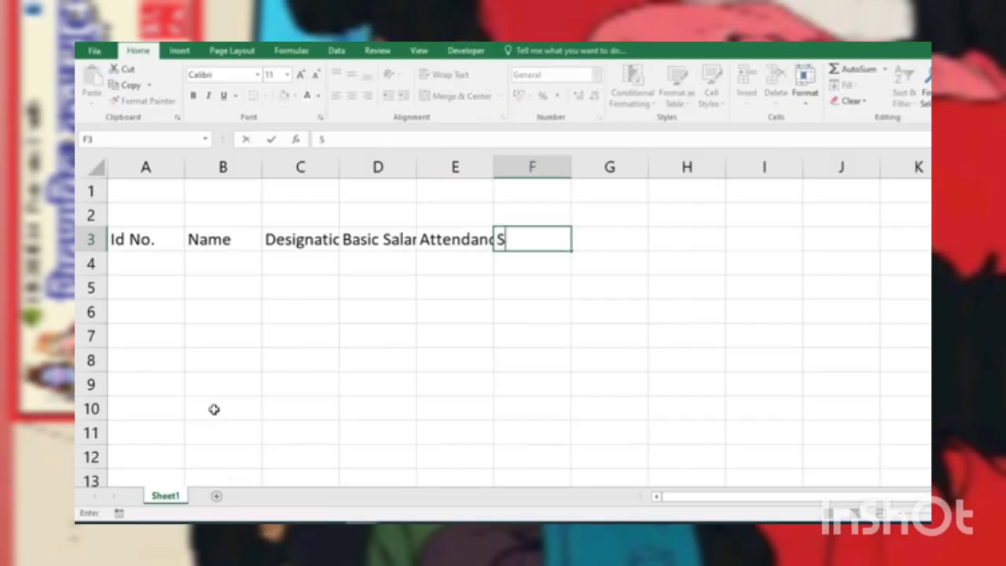
type("alary")
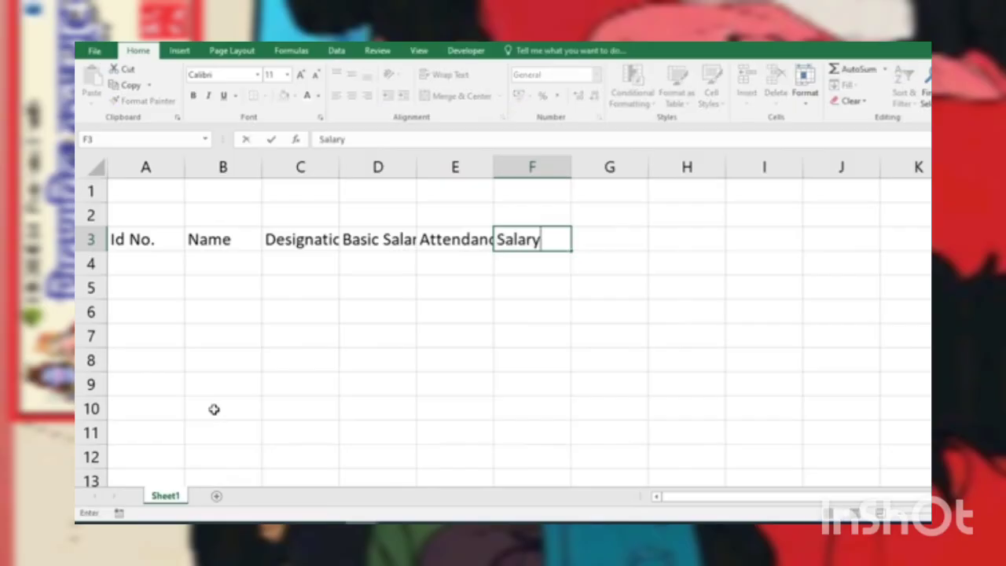
key("Tab")
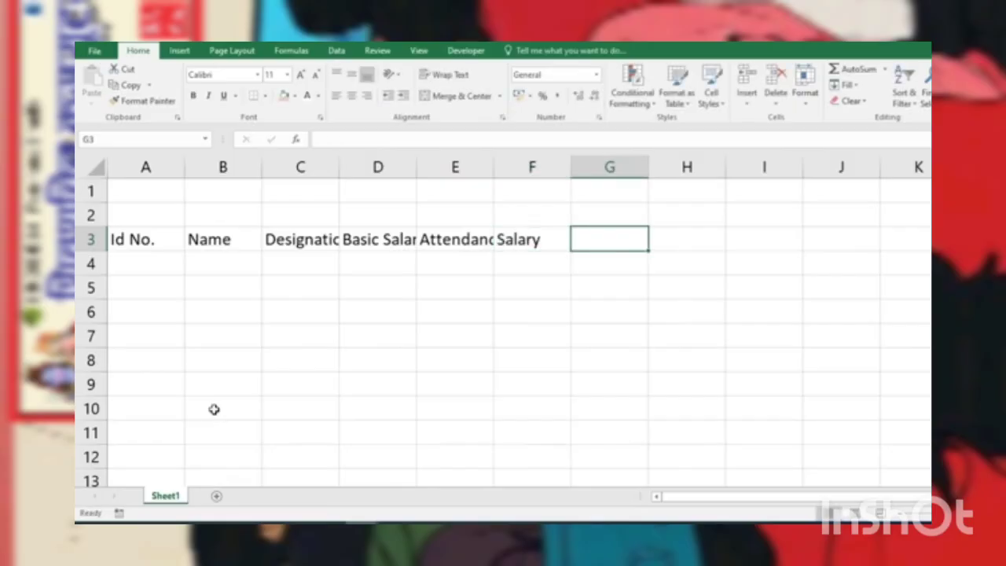
type("HRA")
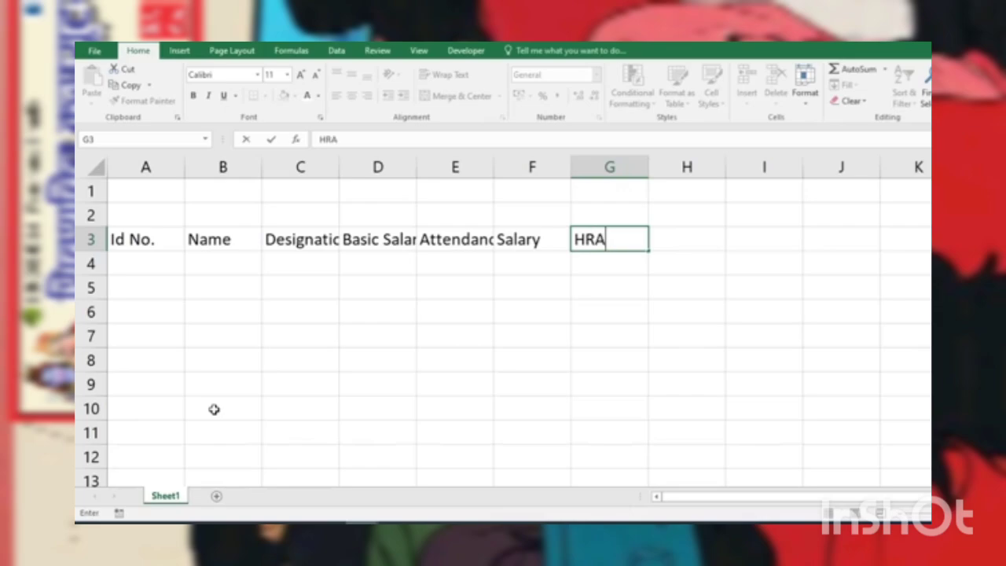
key("Tab")
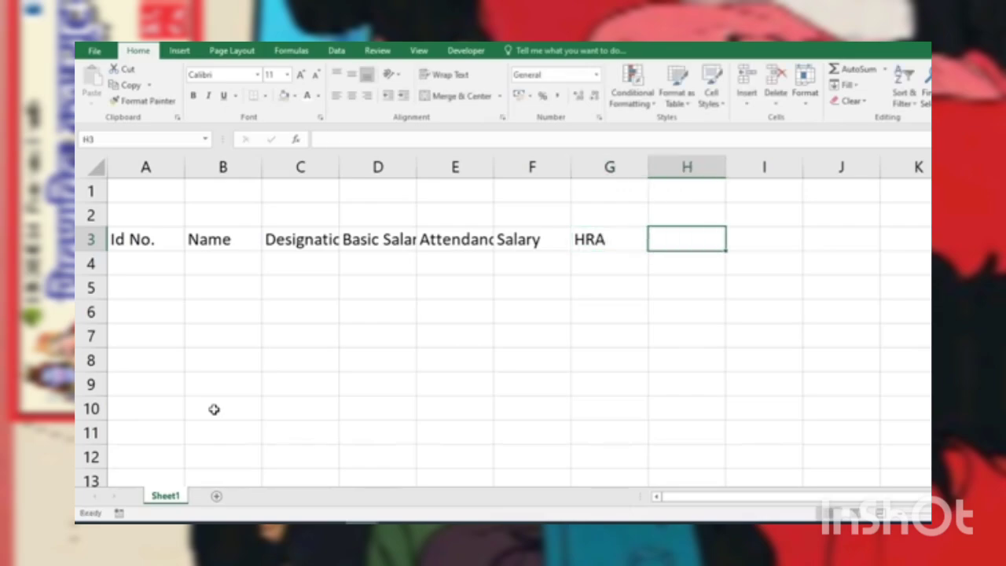
type("D.A")
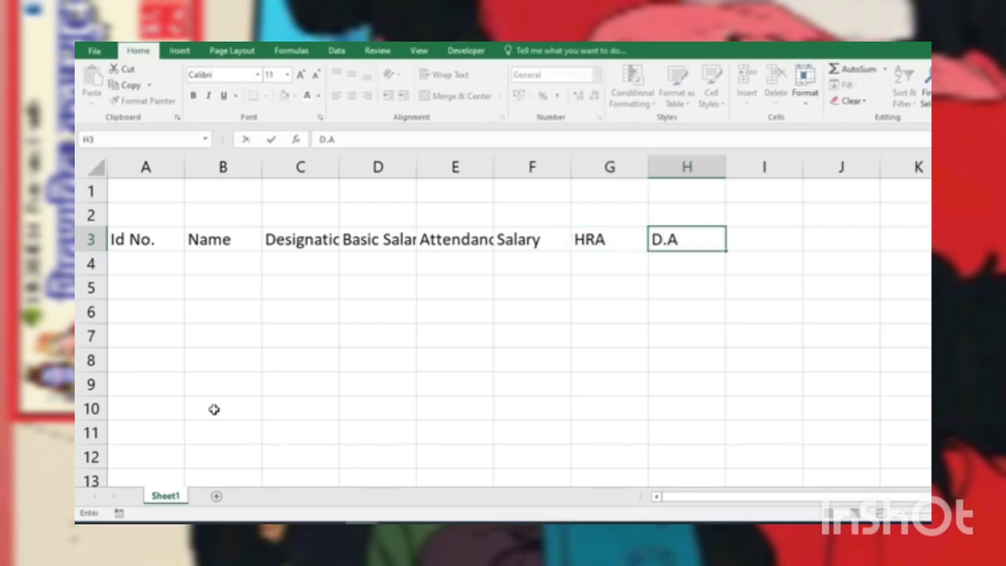
key("Tab")
Step: Add the headings "Convence" in I3 and "Gross Salary" in J3
type("C")
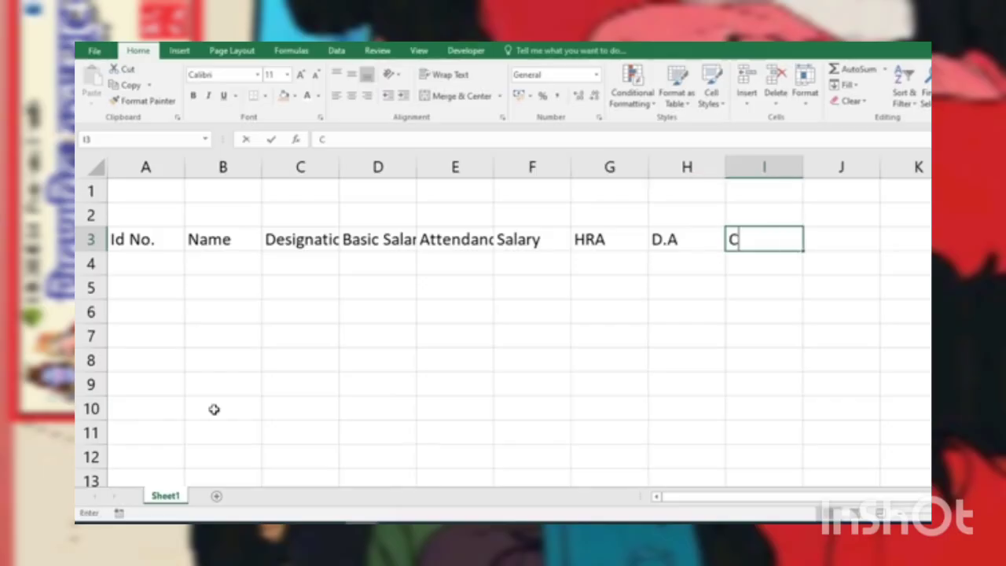
type("onven")
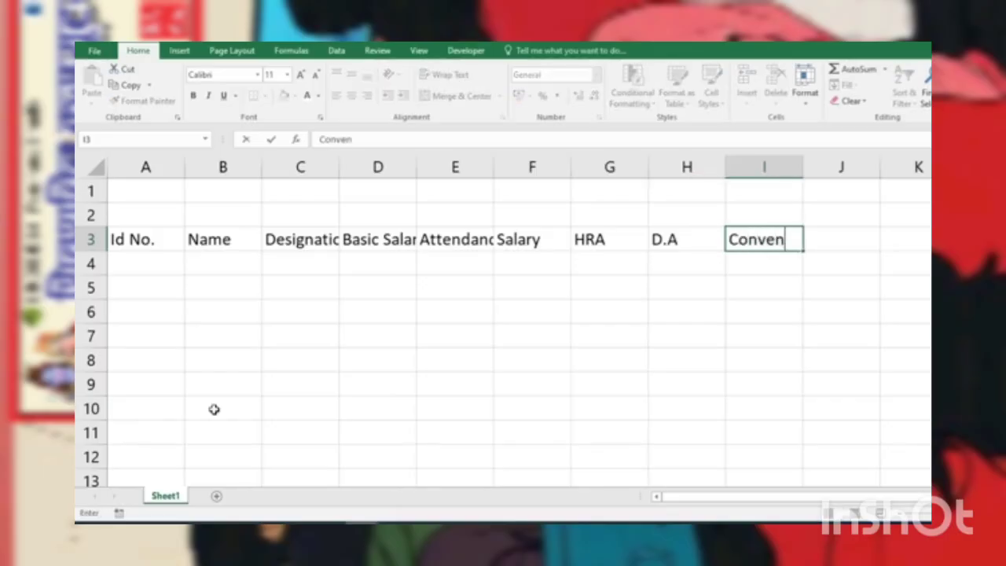
type("ce")
key("Tab")
type("Gross")
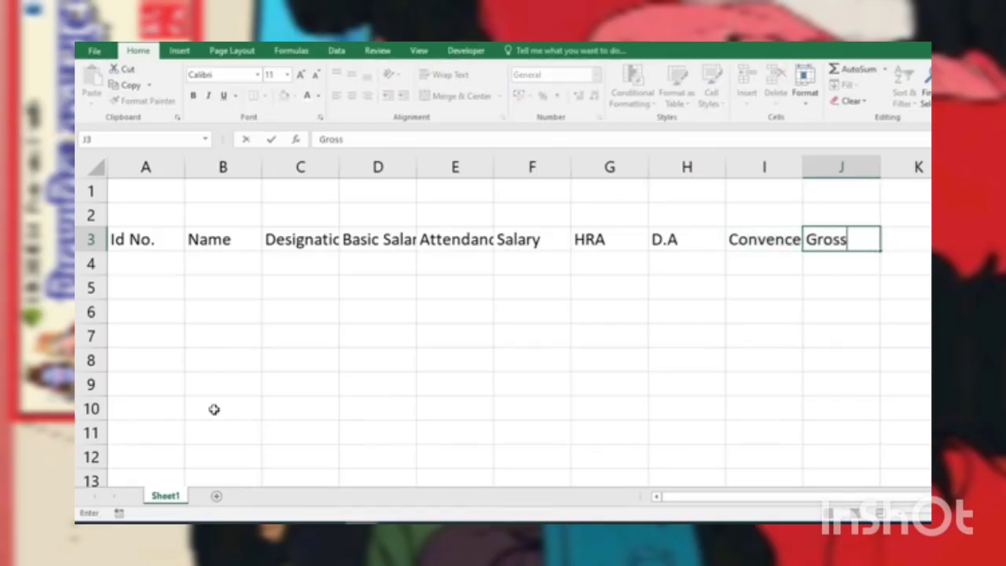
type(" Salary")
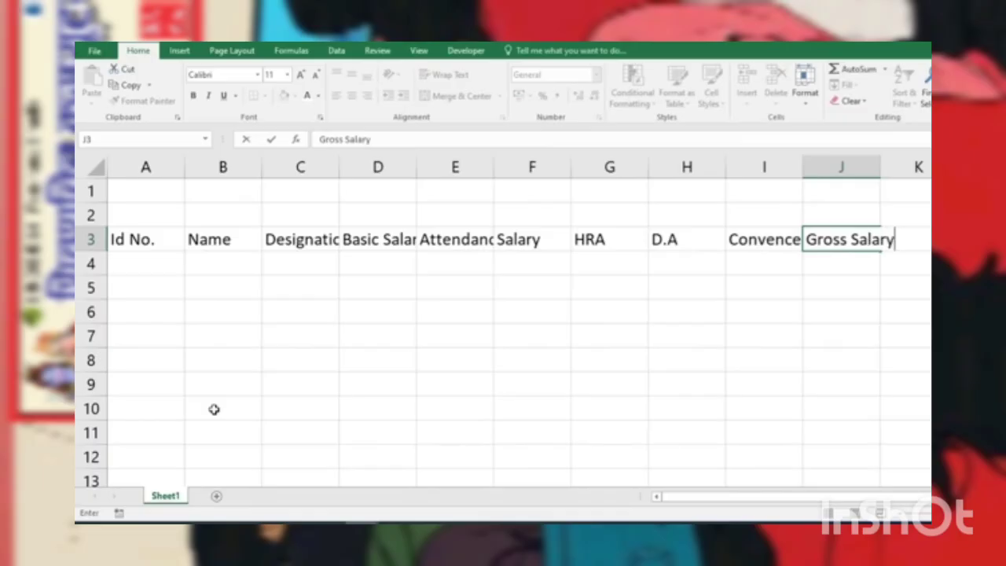
key("Tab")
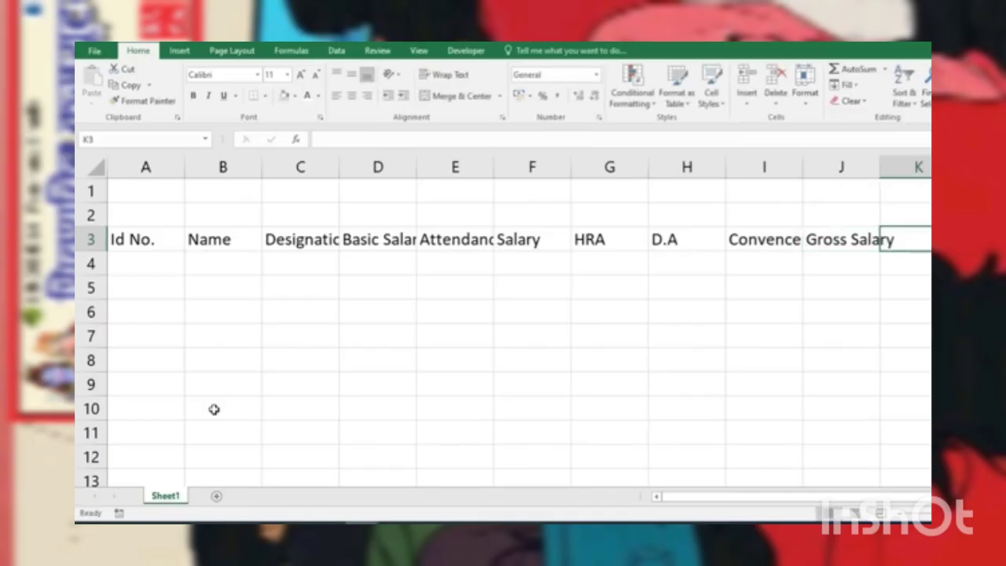
Step: Complete the heading row with "PF", "ESI" and "In Hand Salary" in cells K3 to M3
type("PF")
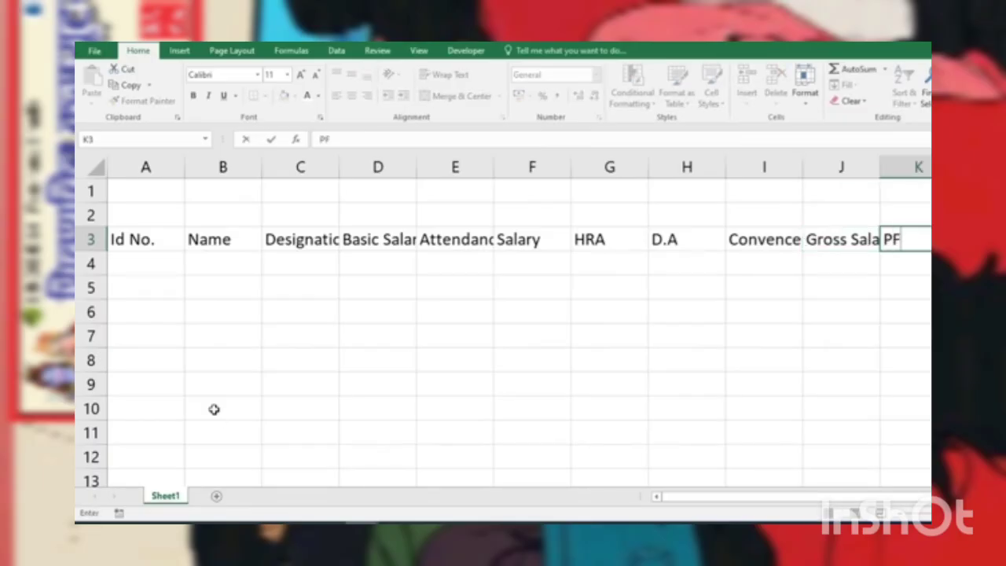
key("Tab")
type("E")
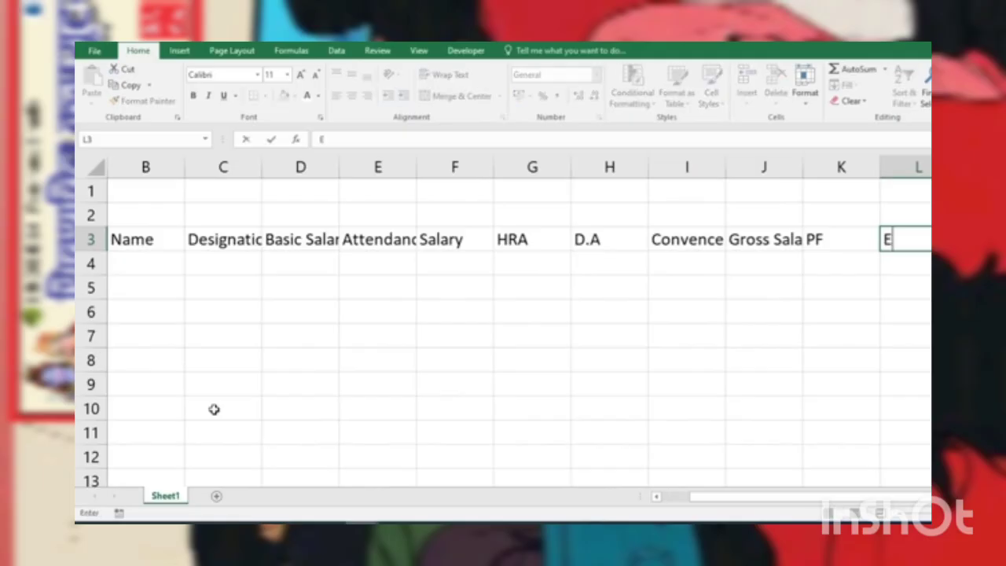
type("SI")
key("Tab")
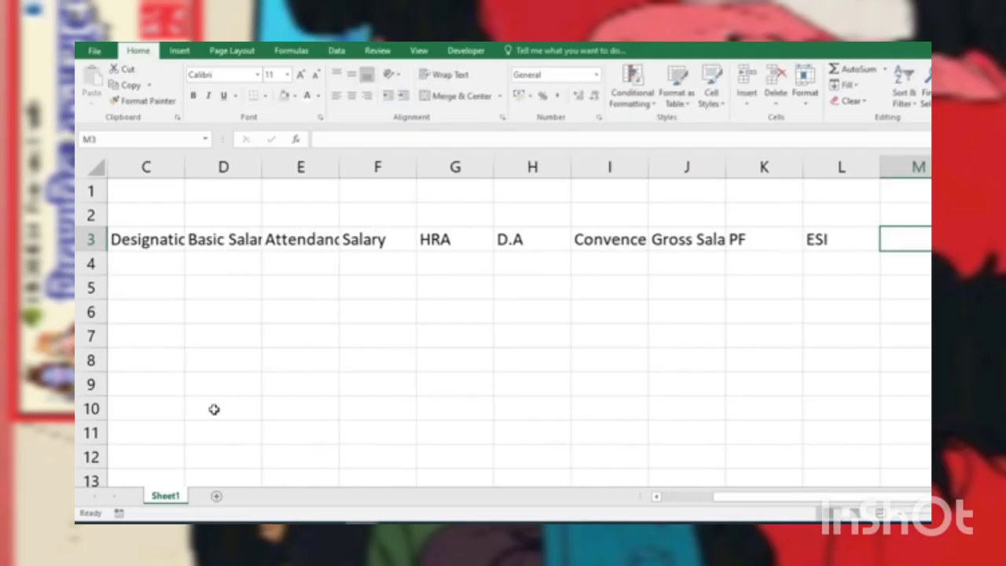
type("In")
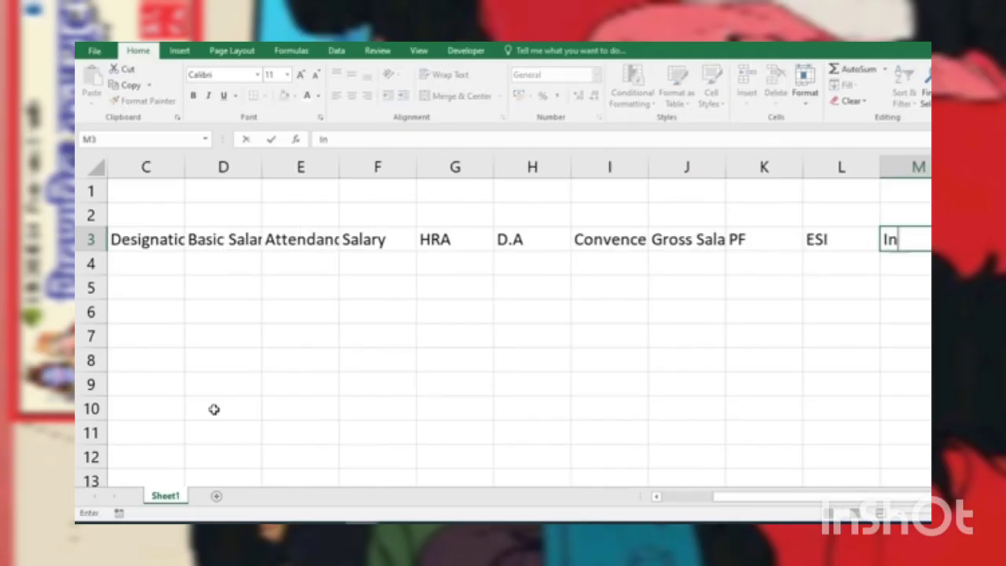
type(" Hand Salary")
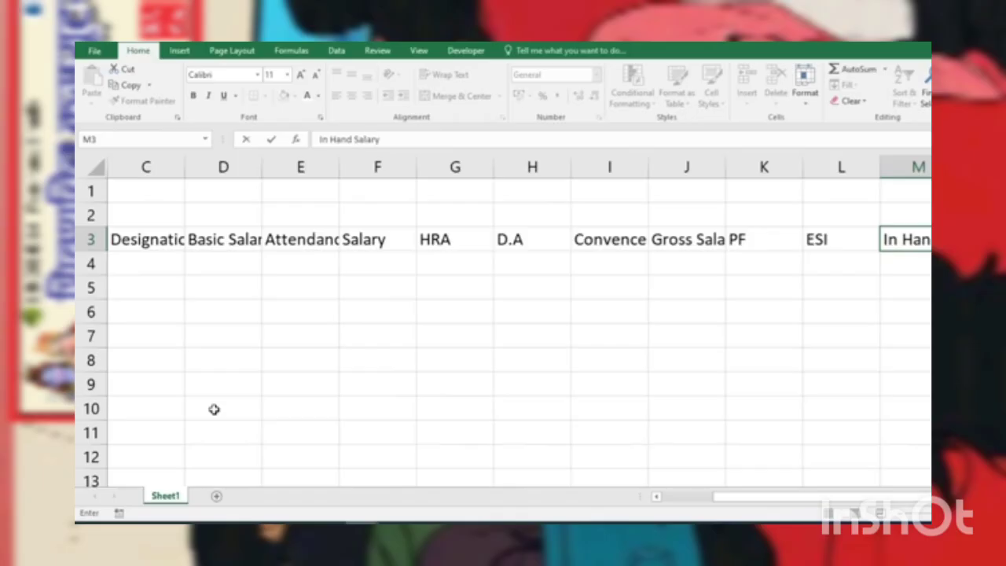
key("Tab")
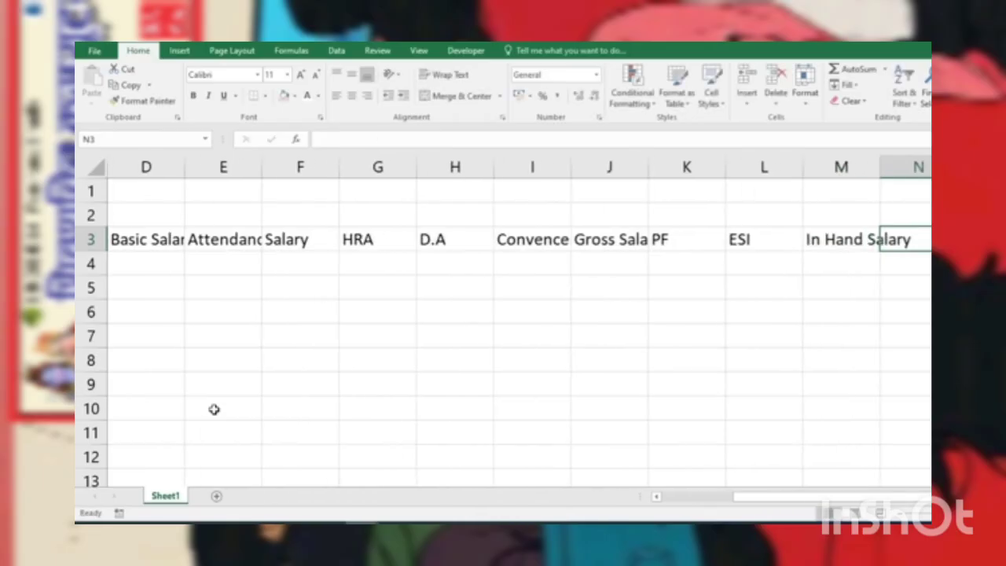
Step: Widen the Designation, Basic Salary, Attendance and Gross Salary columns so their headings fit
left_click_drag(734, 502, 633, 512)
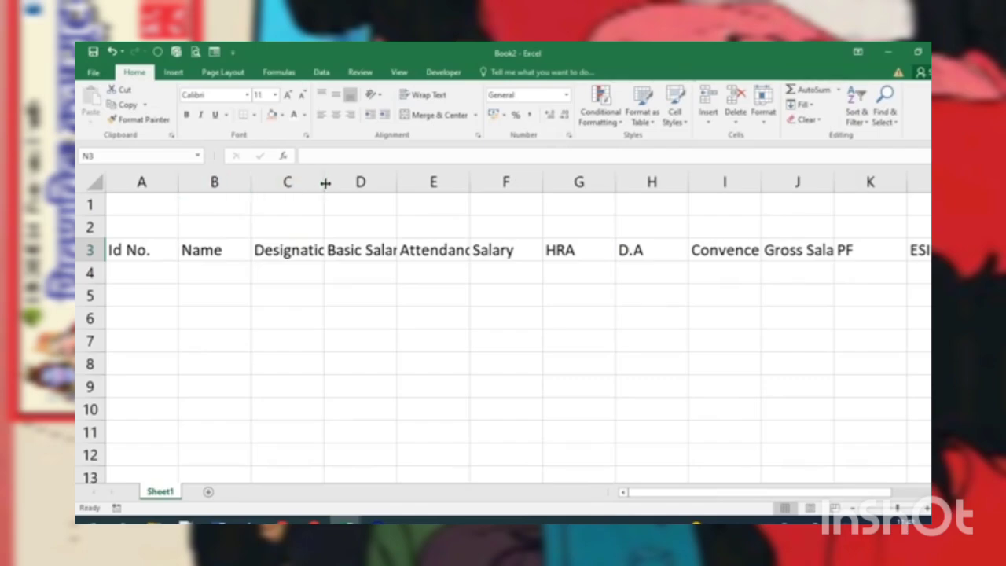
left_click_drag(325, 182, 351, 204)
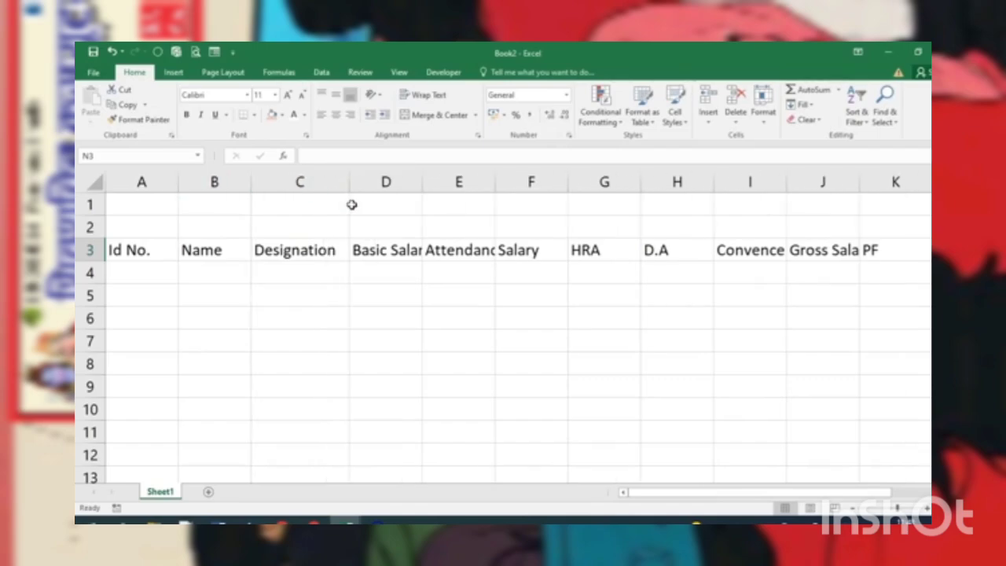
double_click(422, 182)
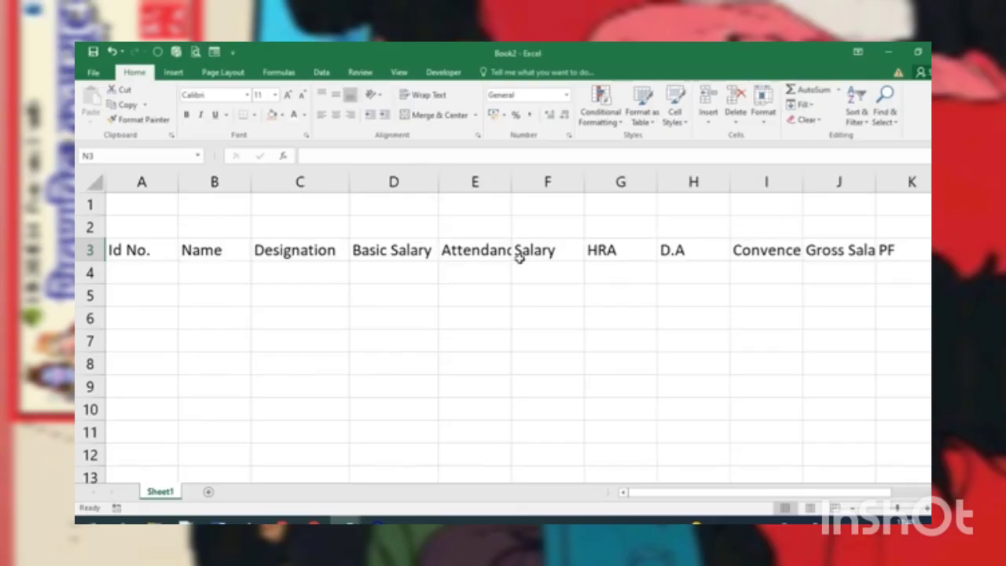
left_click_drag(512, 181, 530, 212)
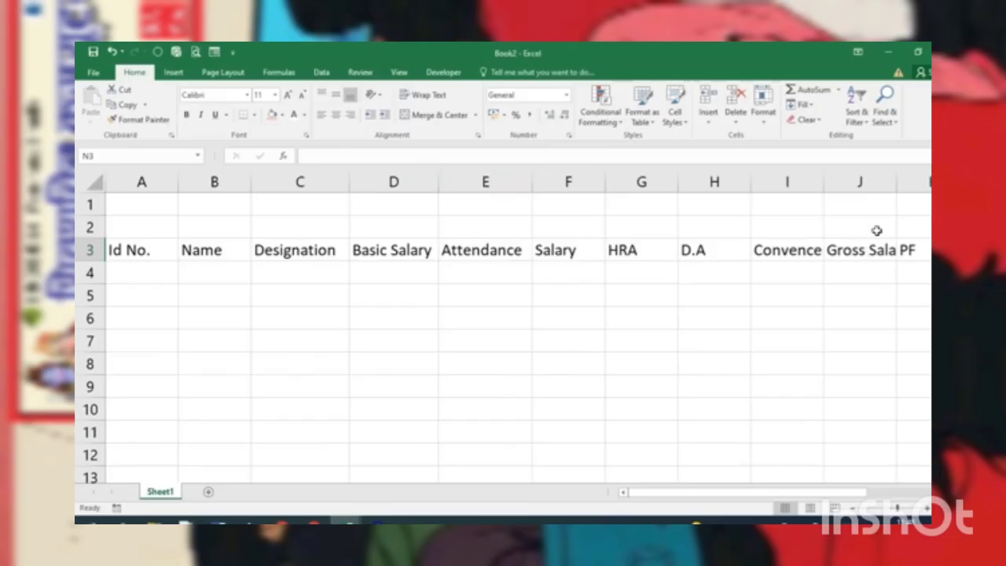
double_click(898, 181)
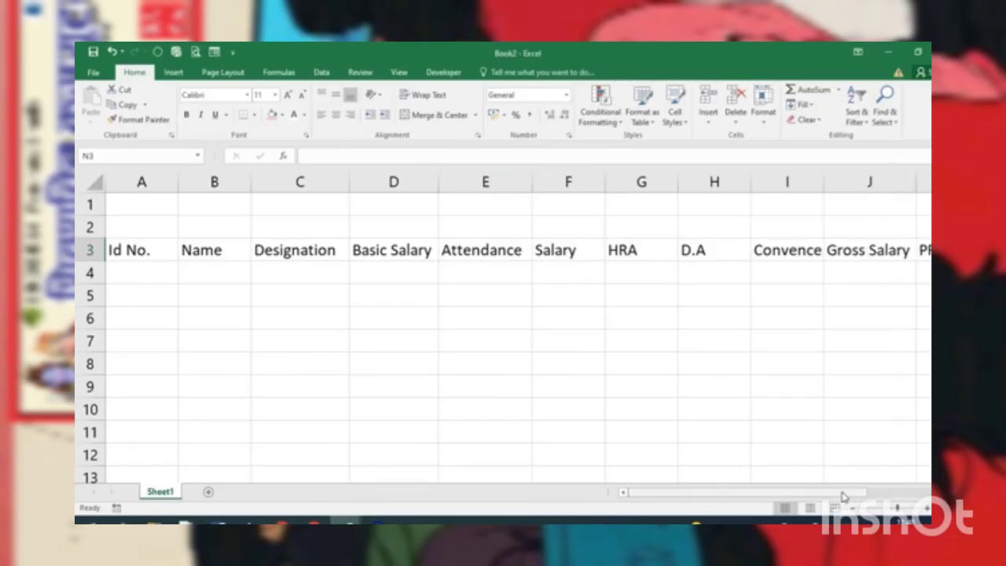
Step: Fit the widths of the PF, ESI and In Hand Salary columns to their headings
left_click_drag(844, 492, 870, 496)
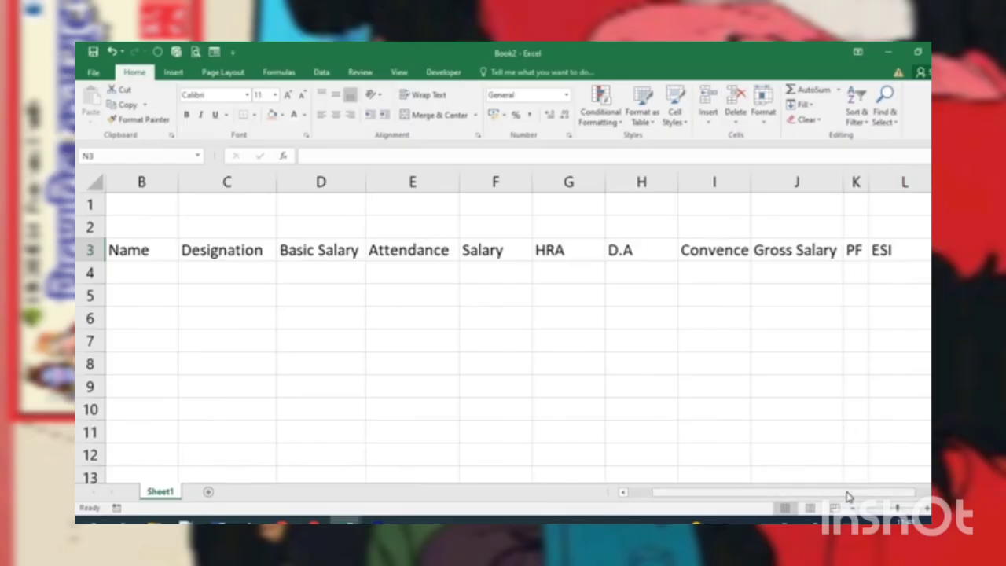
left_click_drag(843, 495, 847, 494)
double_click(869, 182)
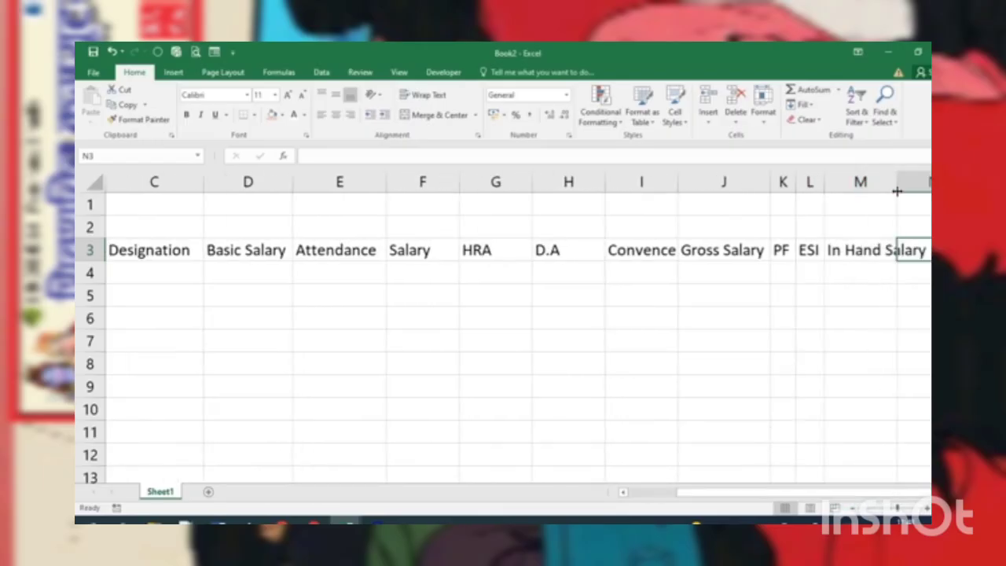
Step: Fit the Id No. column to its heading and slightly widen the PF and ESI columns
left_click_drag(794, 495, 734, 495)
scroll(684, 415, "down", 2)
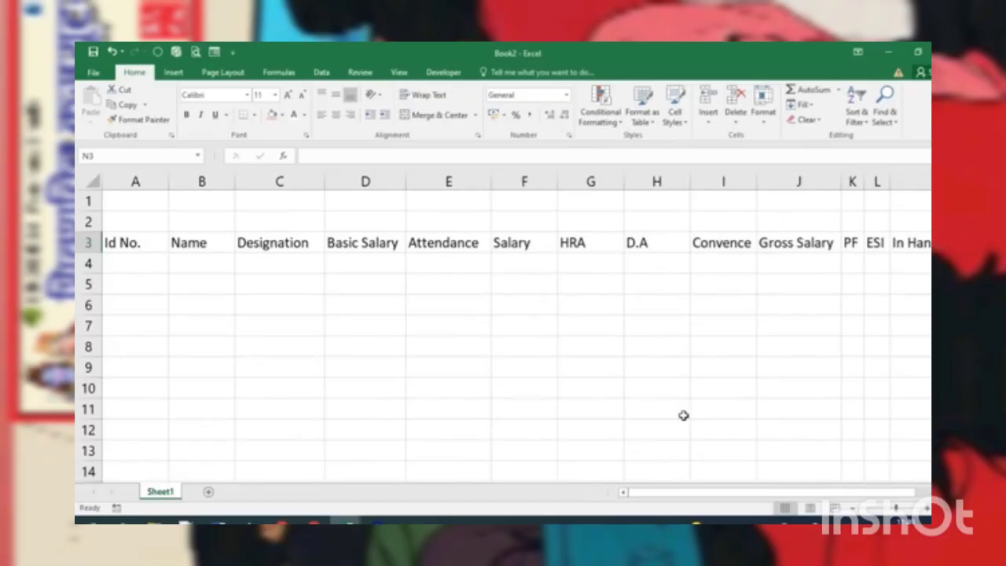
scroll(684, 416, "down", 1)
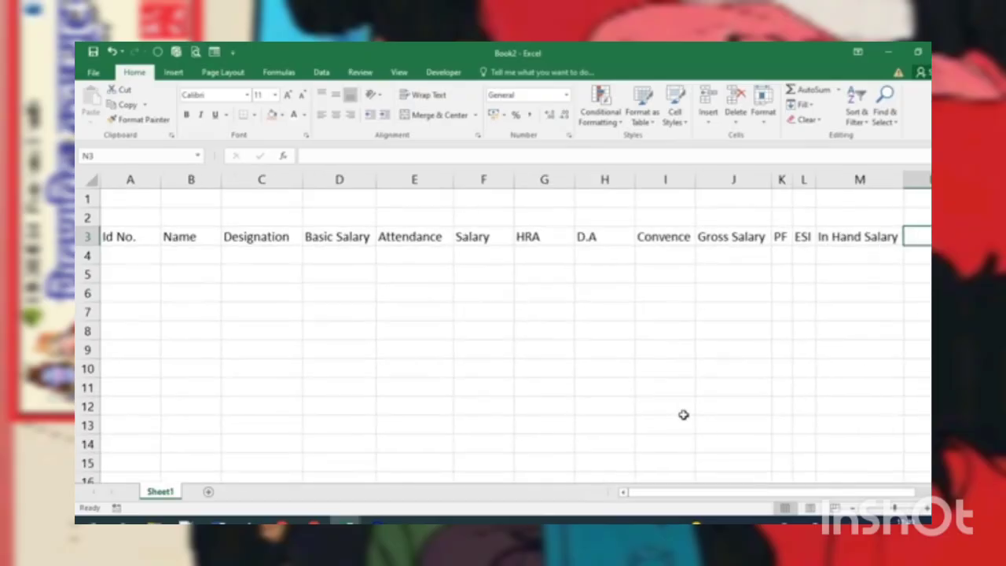
double_click(158, 182)
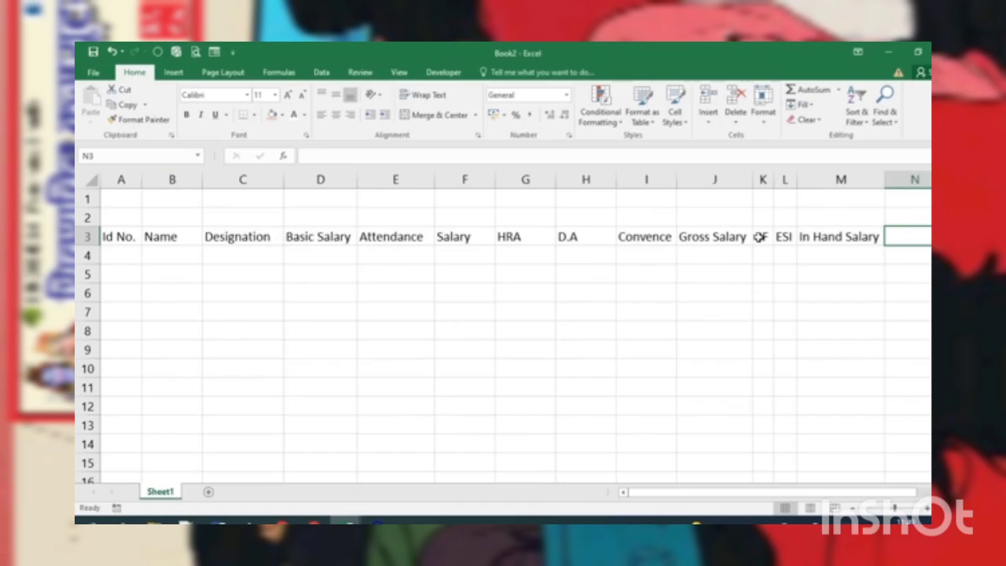
left_click_drag(776, 181, 827, 200)
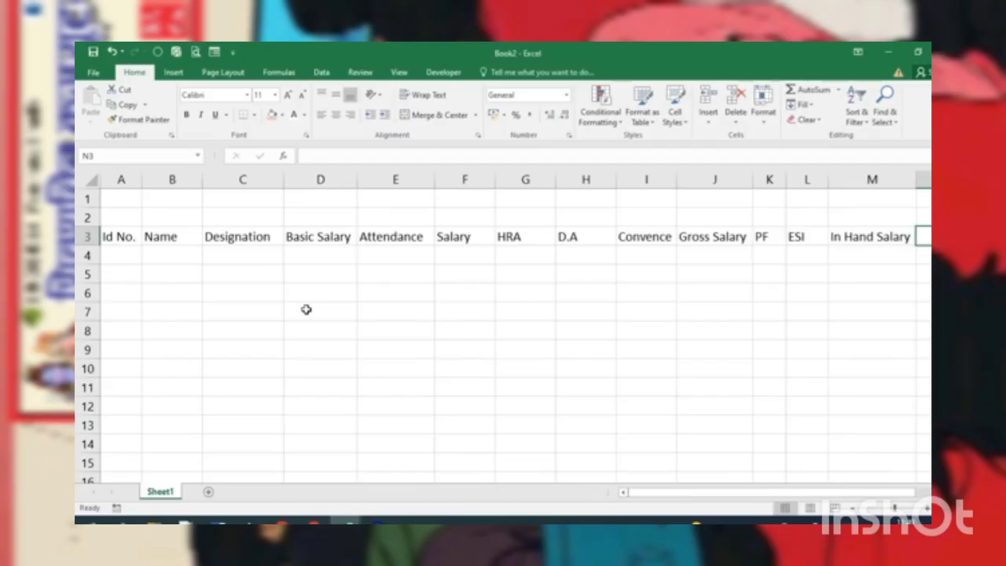
Step: Merge and center cells A1 to M2 above the heading row
left_click_drag(118, 199, 880, 220)
scroll(731, 280, "up", 2)
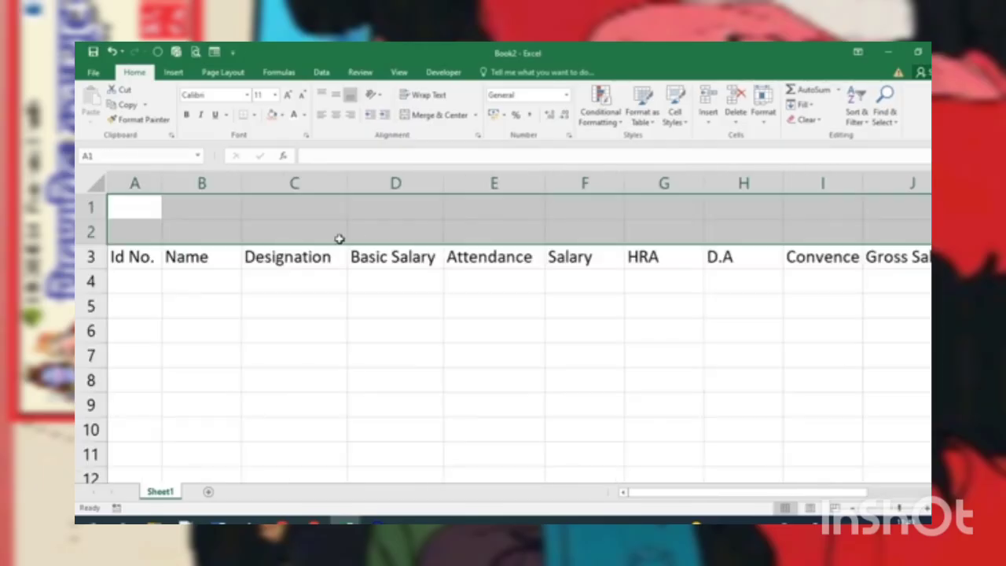
left_click(435, 118)
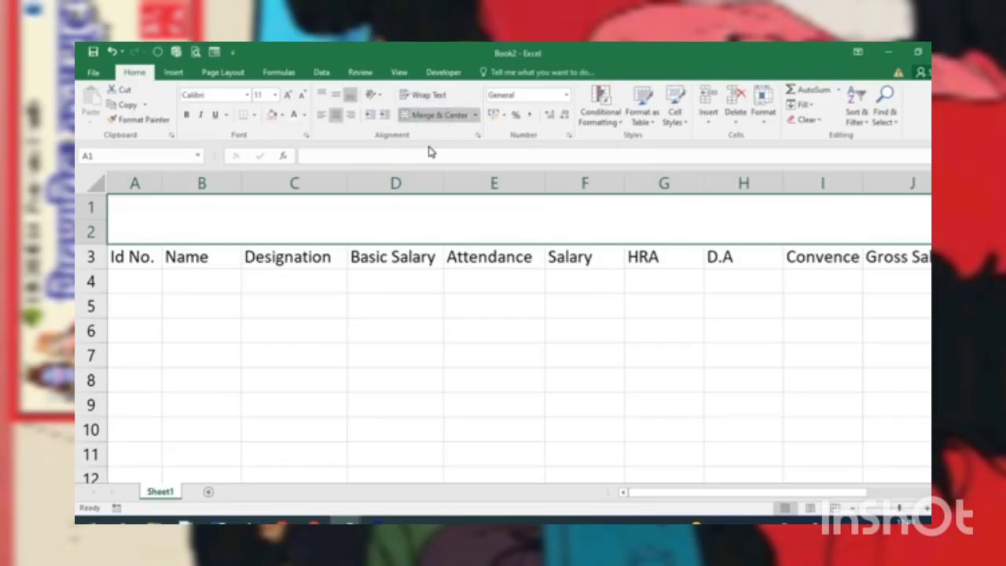
Step: Enter the title "Employee Salary Sheet of September" in the merged area above the headings
type("E")
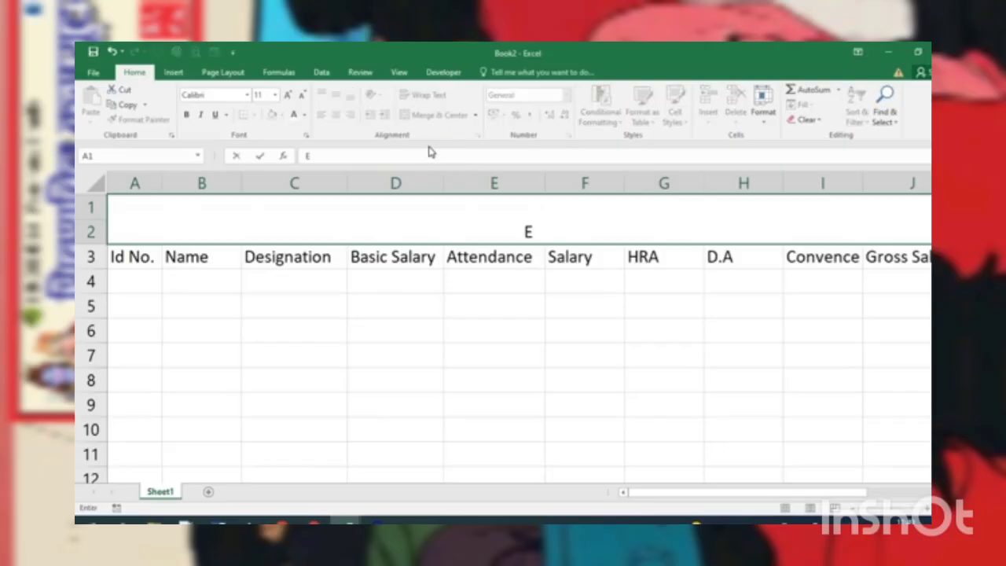
type("mployee Salary Shee")
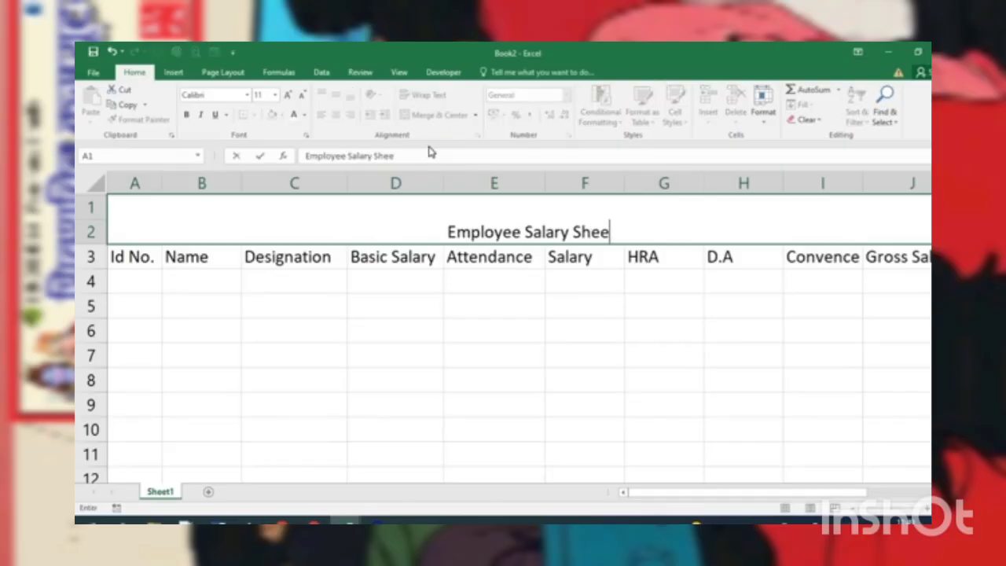
type("t of Se")
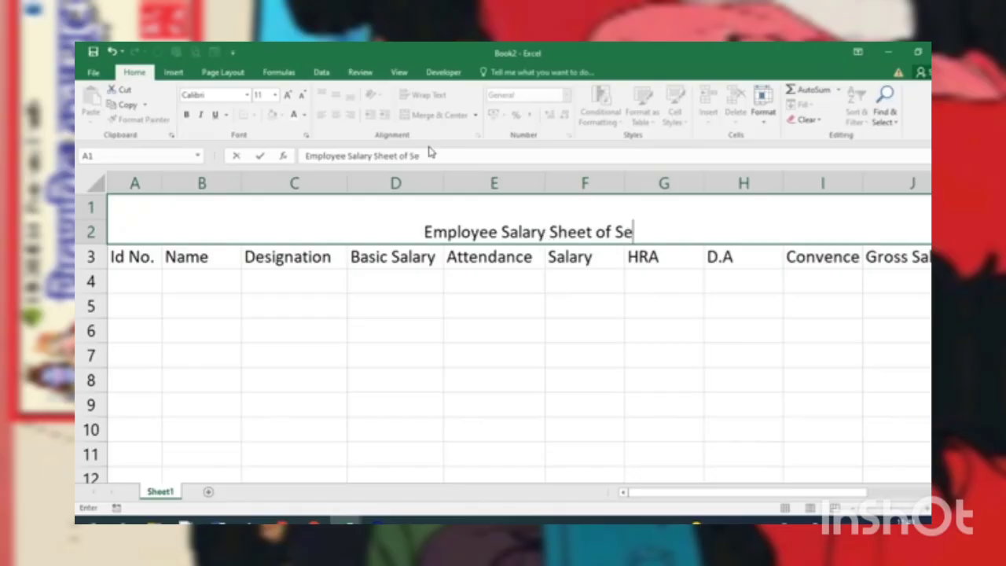
type("ptember")
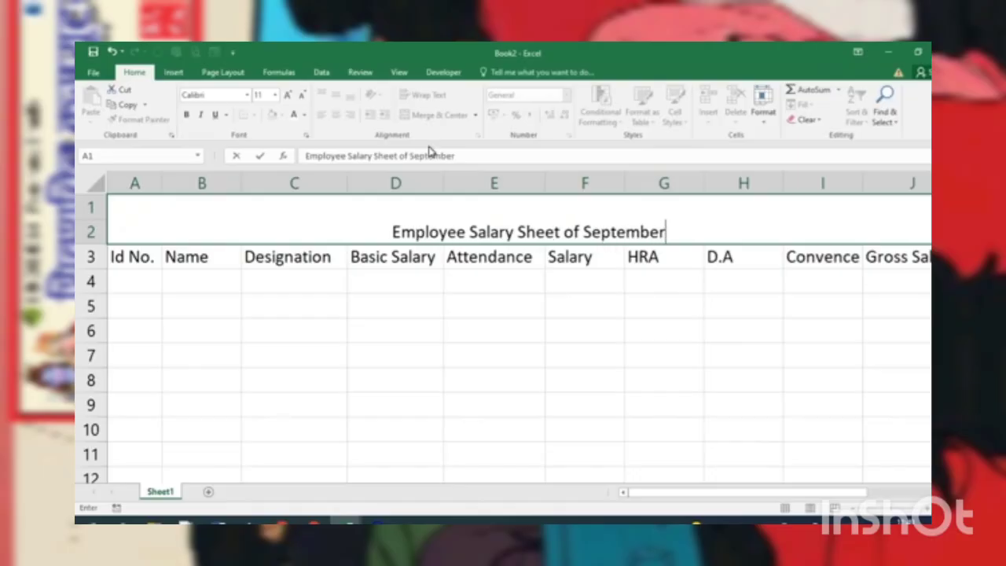
key("Return")
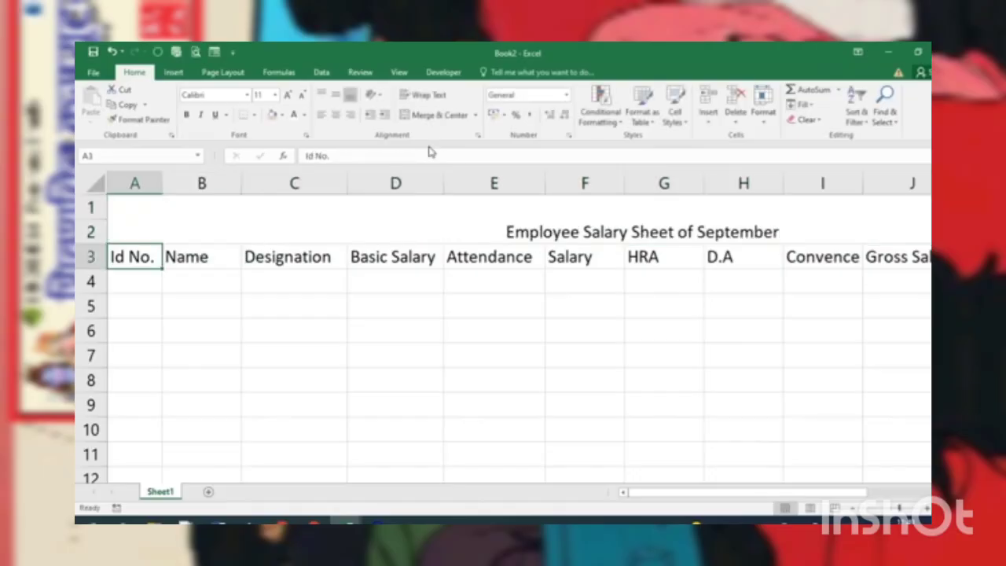
Step: Enlarge the sheet title's text to font size 16
left_click(387, 213)
left_click(287, 94)
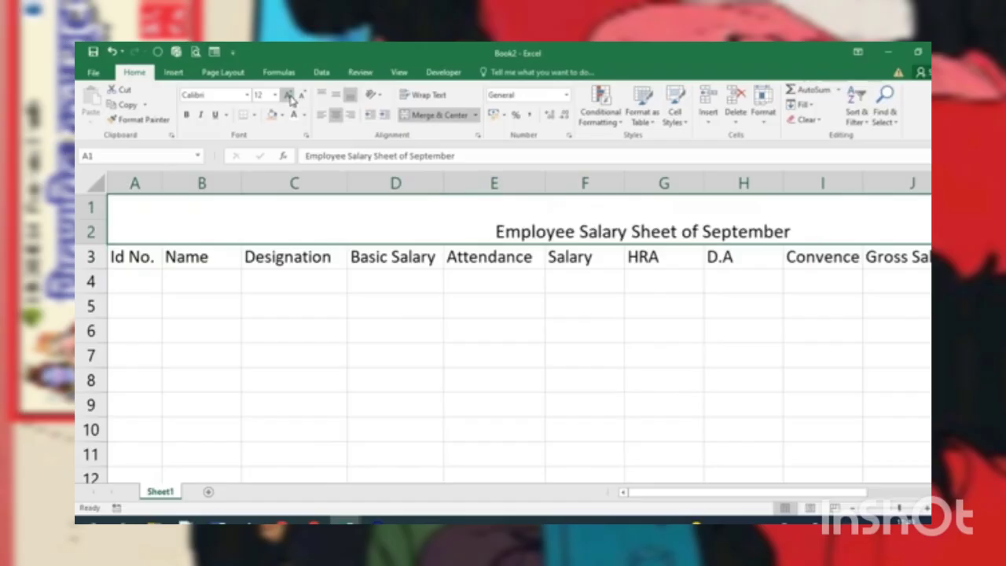
left_click(288, 94)
left_click(288, 94)
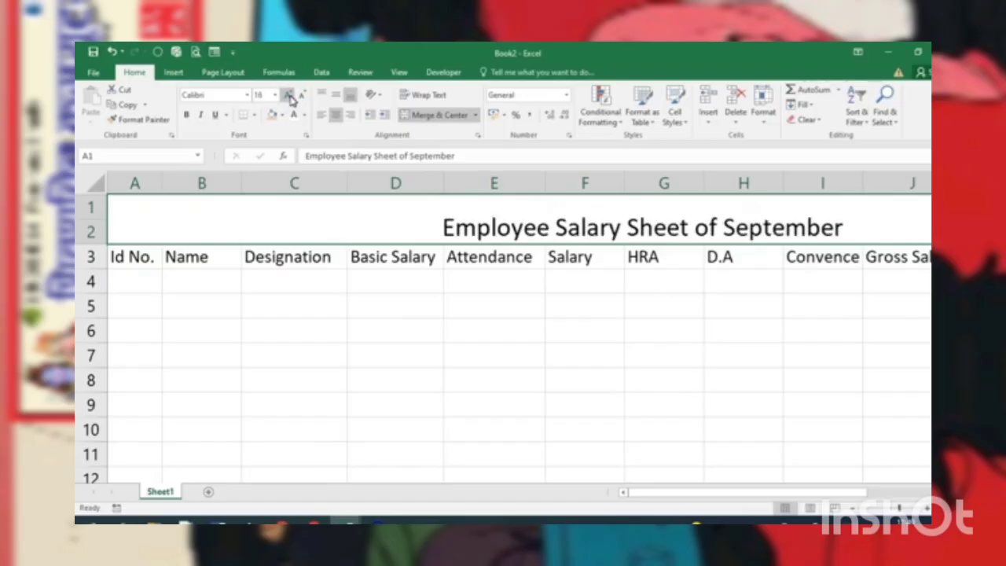
Step: Fill the merged title area with a custom dark green from the standard color palette
left_click(280, 115)
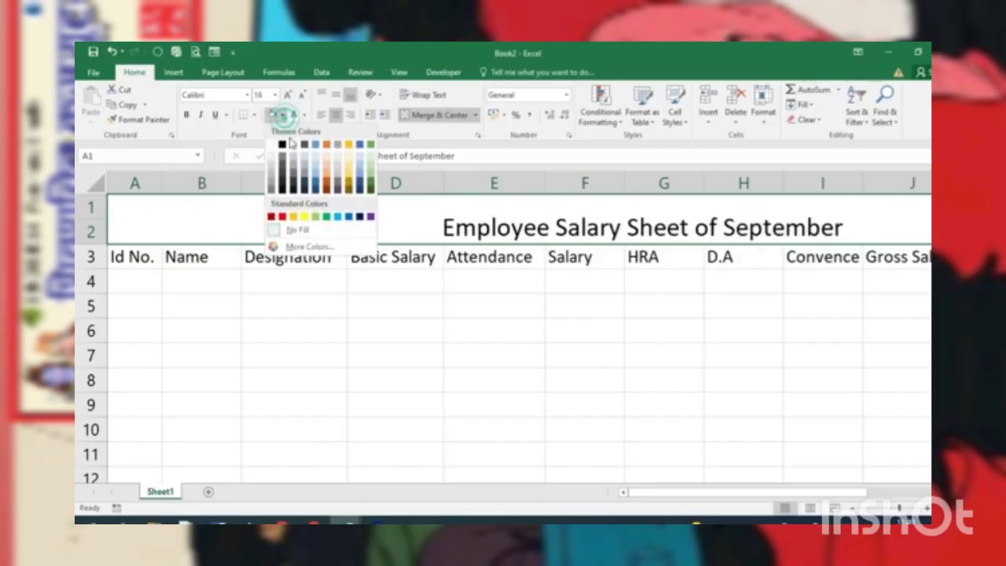
left_click(304, 217)
left_click(307, 247)
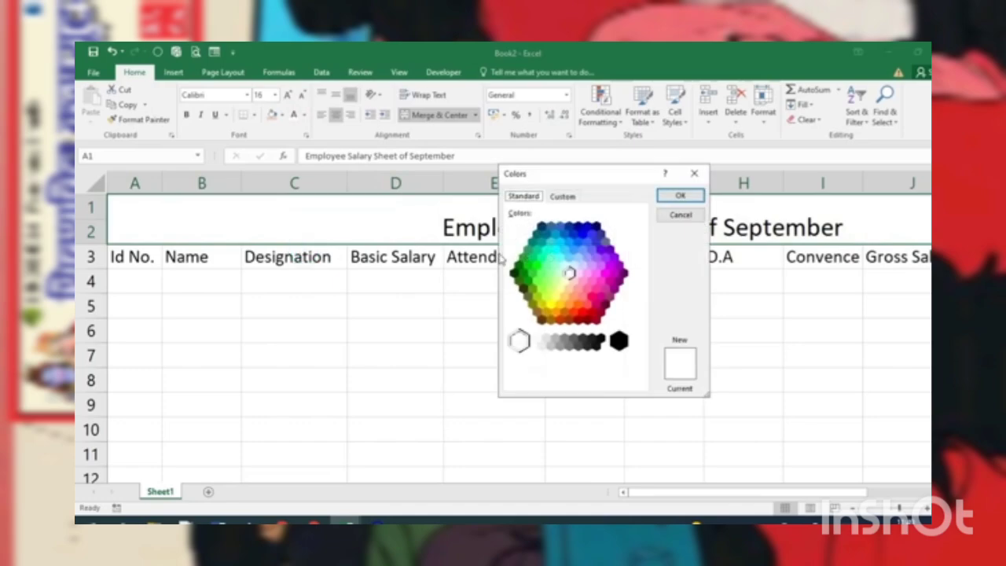
left_click(517, 272)
left_click(690, 198)
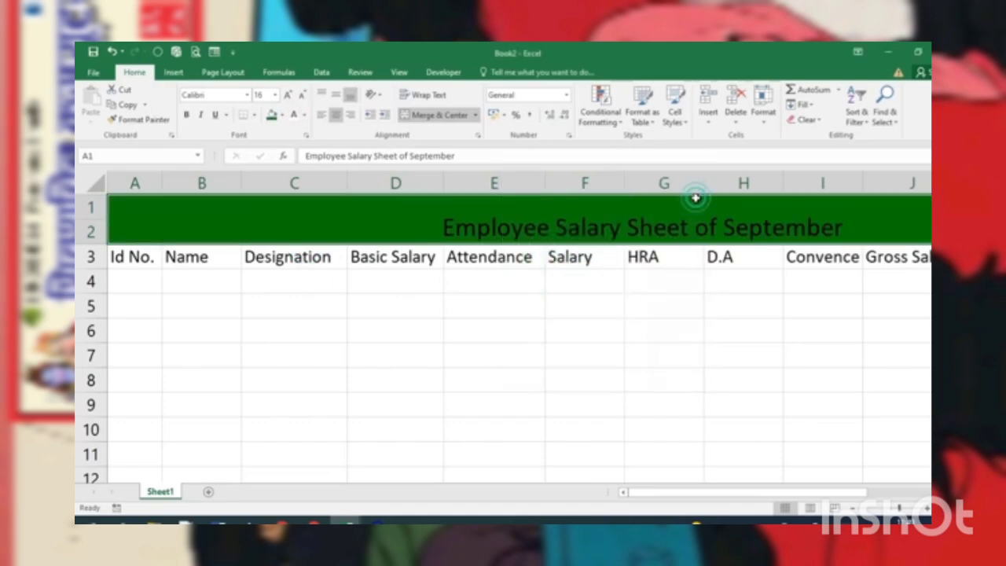
Step: Align the title to the middle of its cell and format its text as white 18-point Bahnschrift SemiBold
left_click(336, 95)
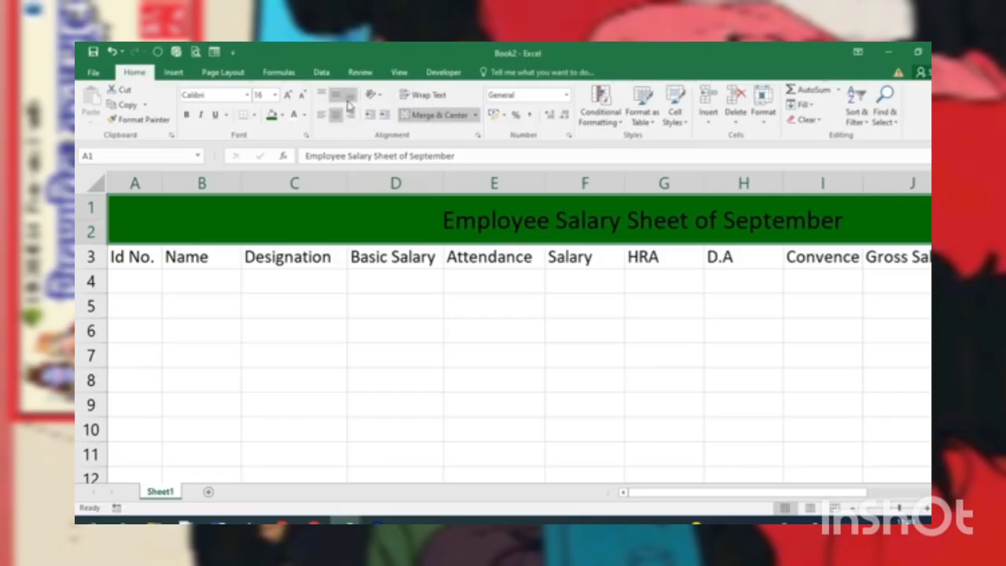
left_click(288, 94)
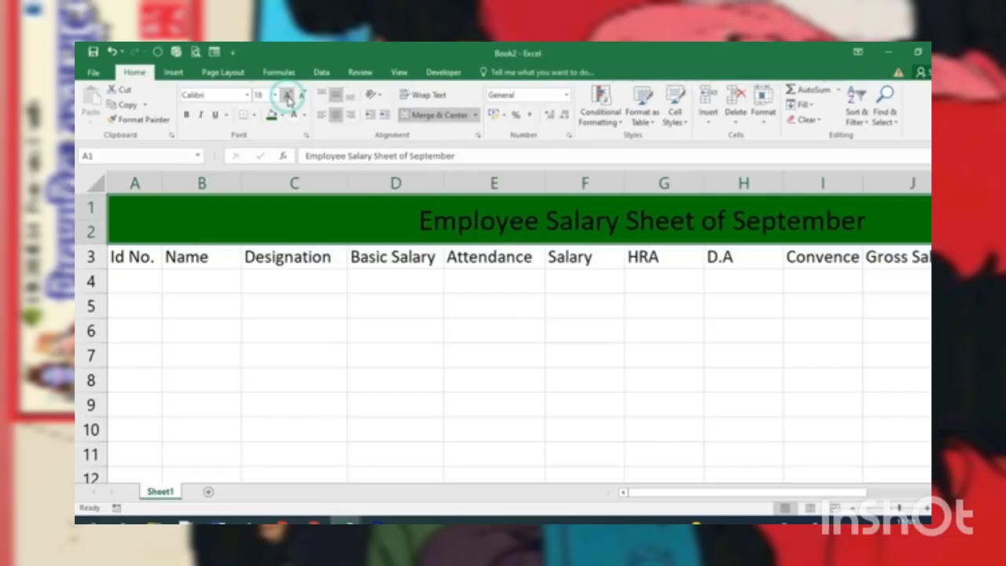
left_click(247, 95)
scroll(253, 311, "down", 2)
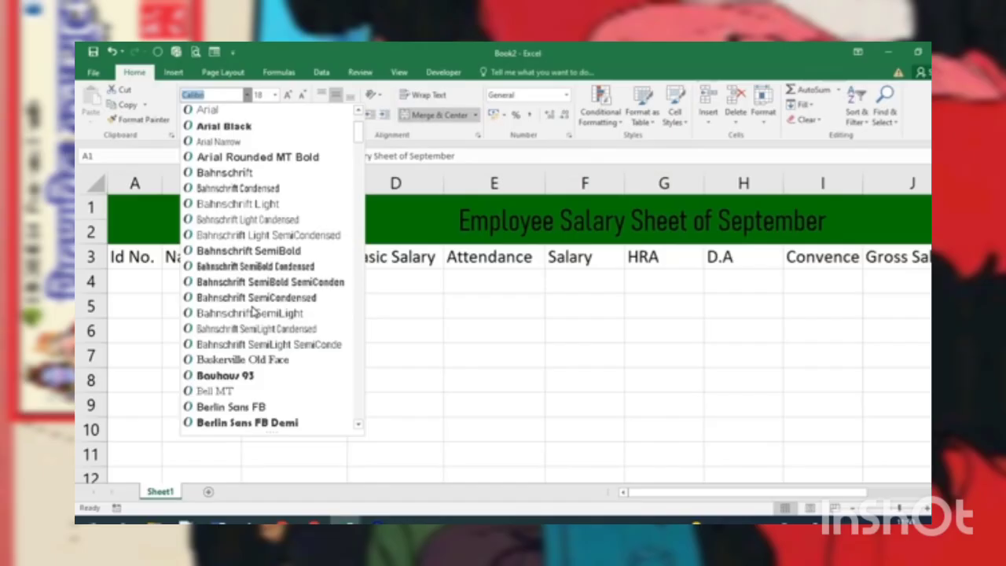
left_click(253, 251)
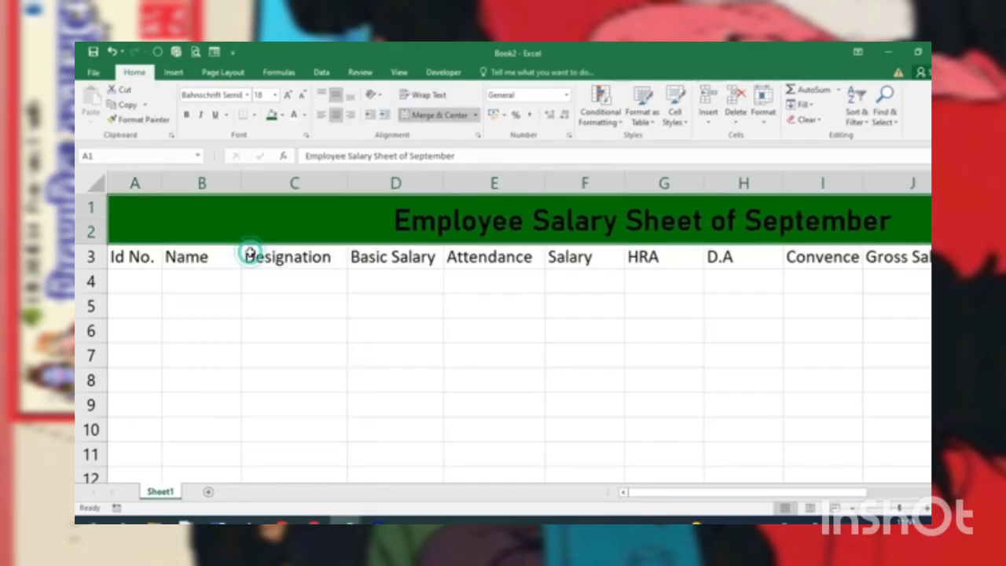
left_click(297, 118)
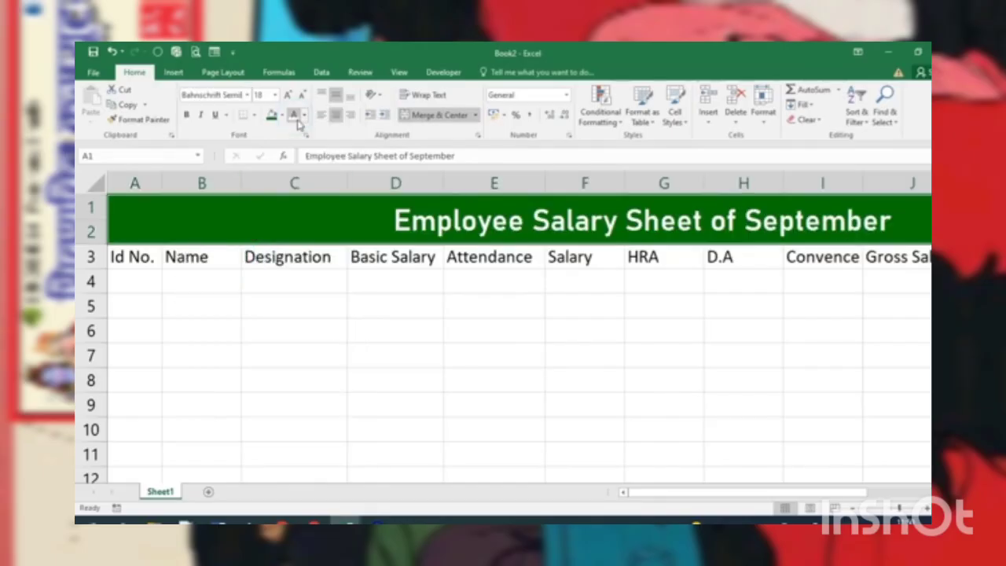
Step: Color only the words "Salary Sheet" in the title yellow
double_click(537, 219)
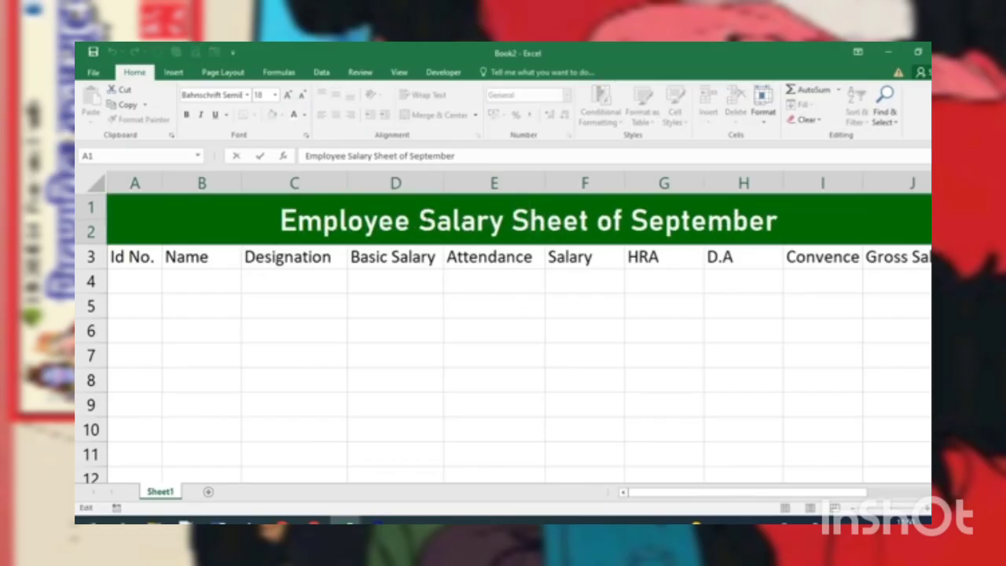
left_click_drag(412, 220, 589, 220)
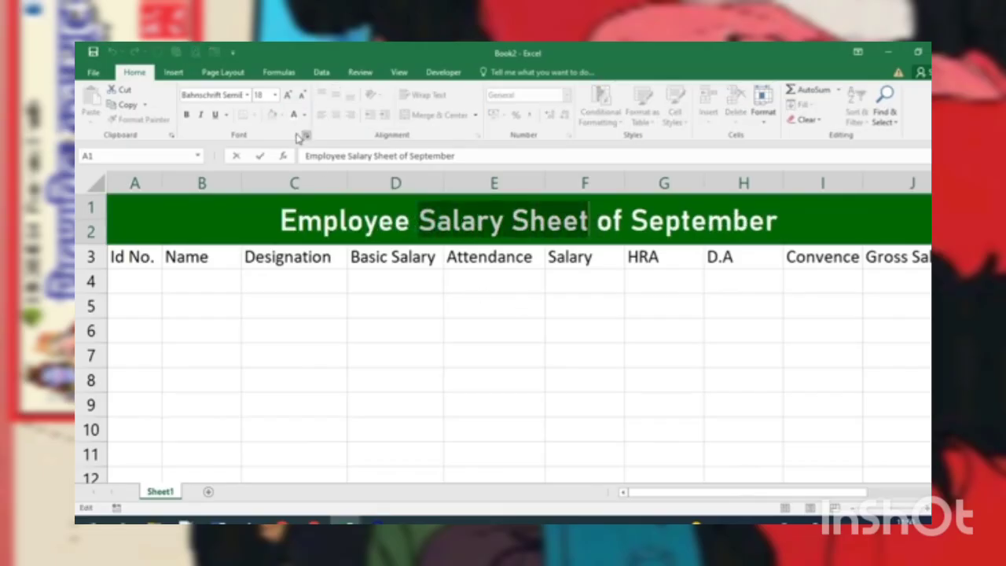
left_click(304, 114)
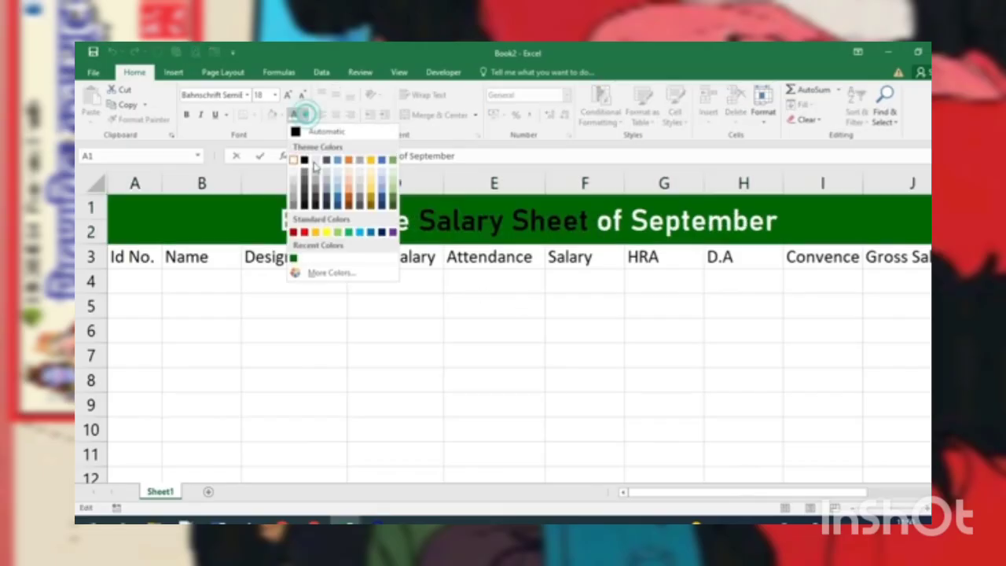
left_click(327, 233)
left_click(233, 328)
Step: Fill the heading cells from A3 to M3 with standard yellow
left_click_drag(132, 260, 922, 259)
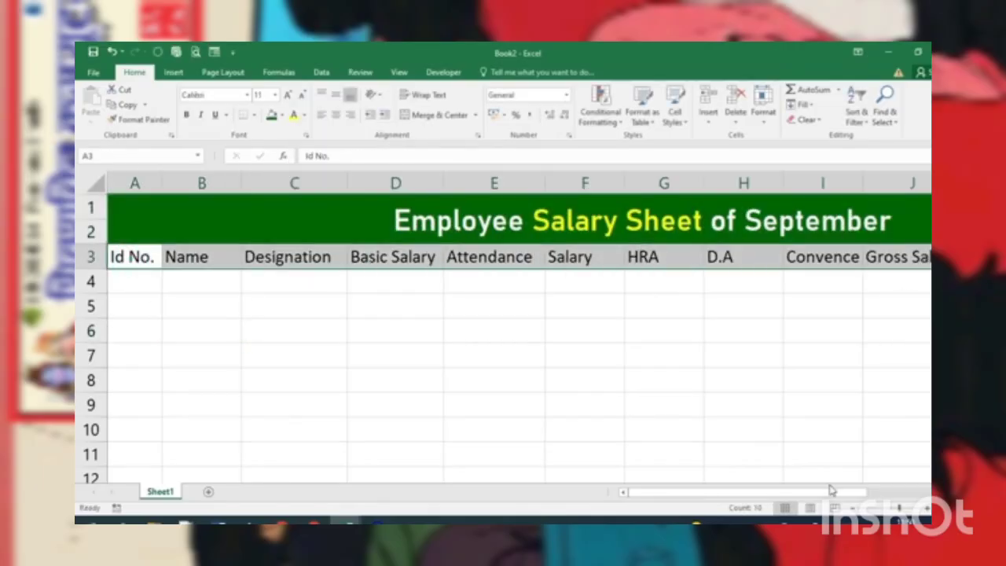
scroll(359, 377, "down", 3)
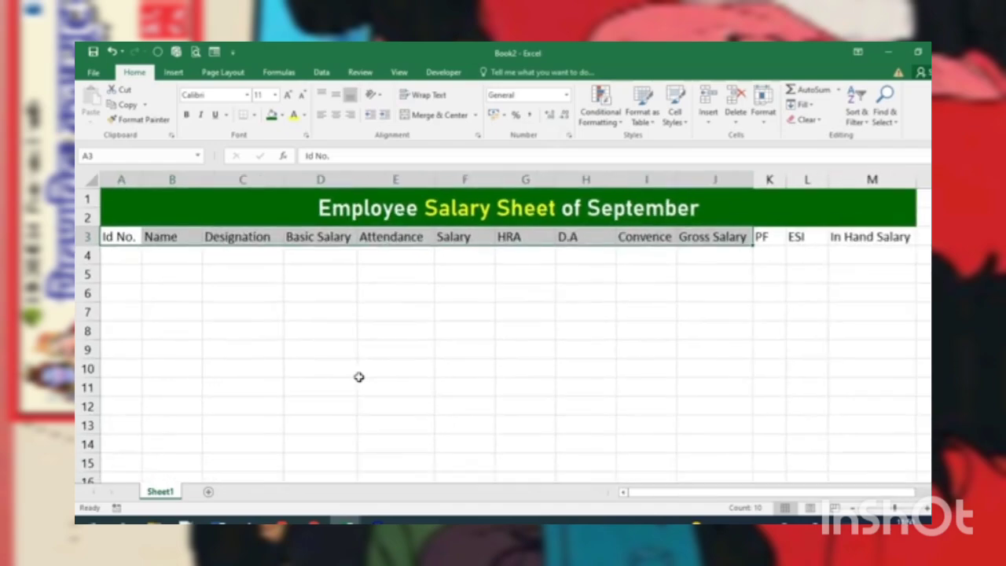
left_click(242, 293)
left_click_drag(119, 237, 893, 233)
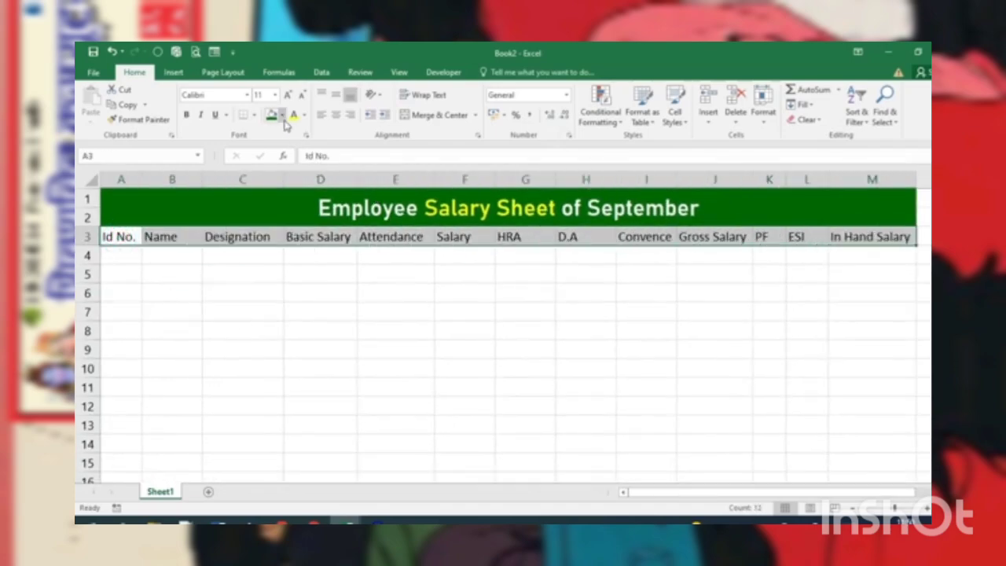
left_click(281, 115)
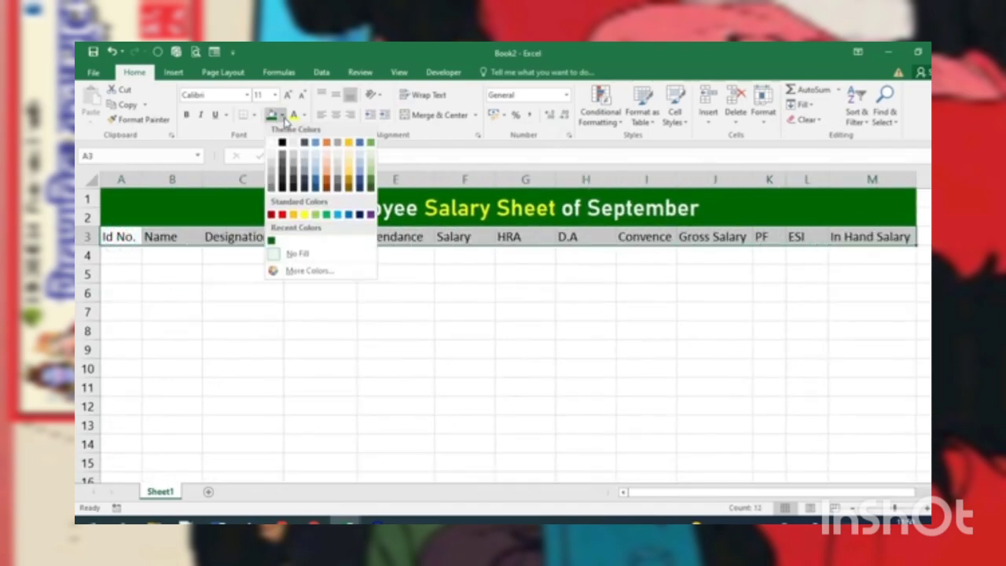
left_click(306, 217)
Step: Make the column headings in row 3 bold and center them horizontally
left_click(185, 115)
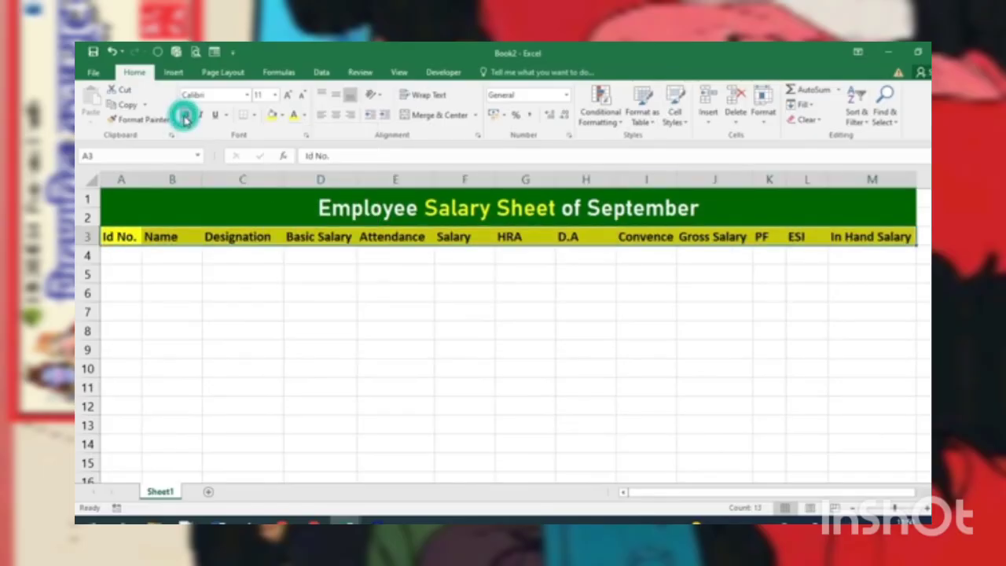
left_click(338, 116)
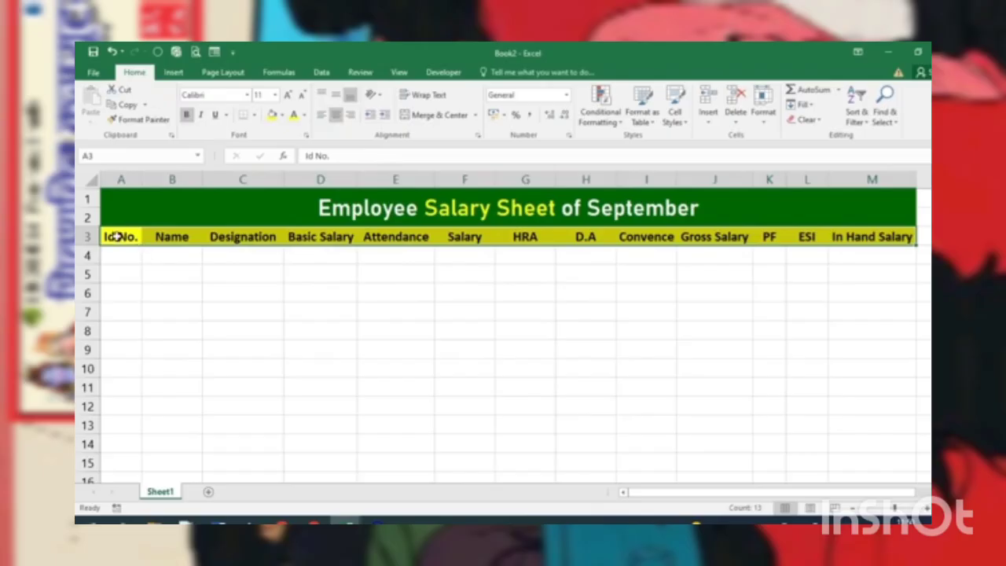
Step: Apply All Borders to the table from the heading row down through the empty rows, columns A to M
mouse_move(115, 236)
left_mouse_down()
mouse_move(777, 247)
mouse_move(851, 274)
mouse_move(882, 473)
left_mouse_up()
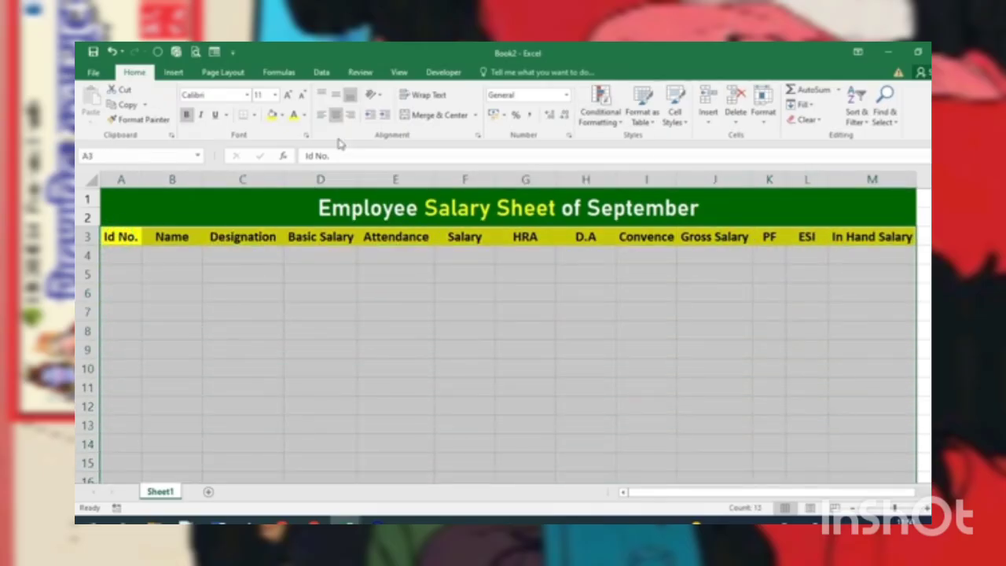
left_click(255, 116)
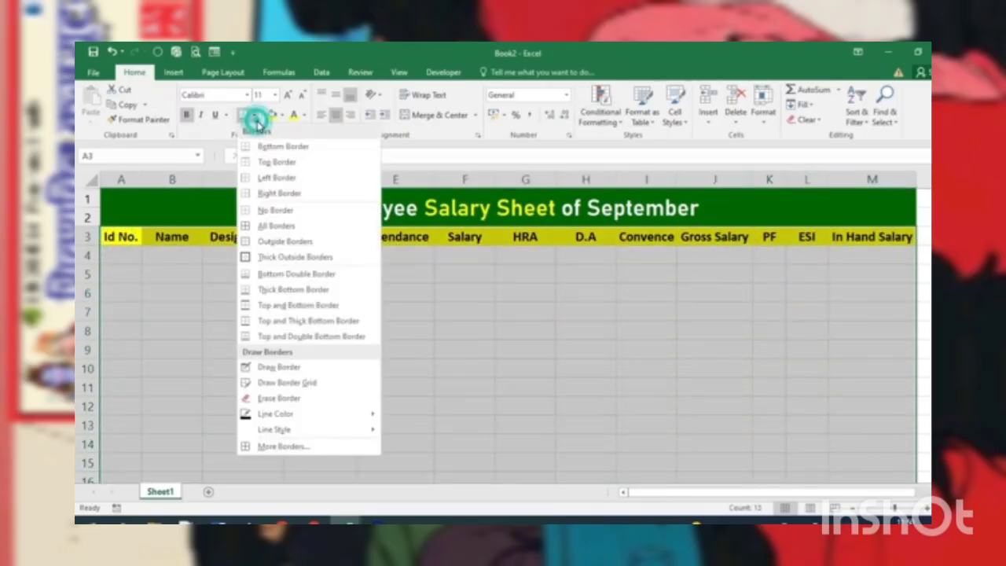
left_click(277, 227)
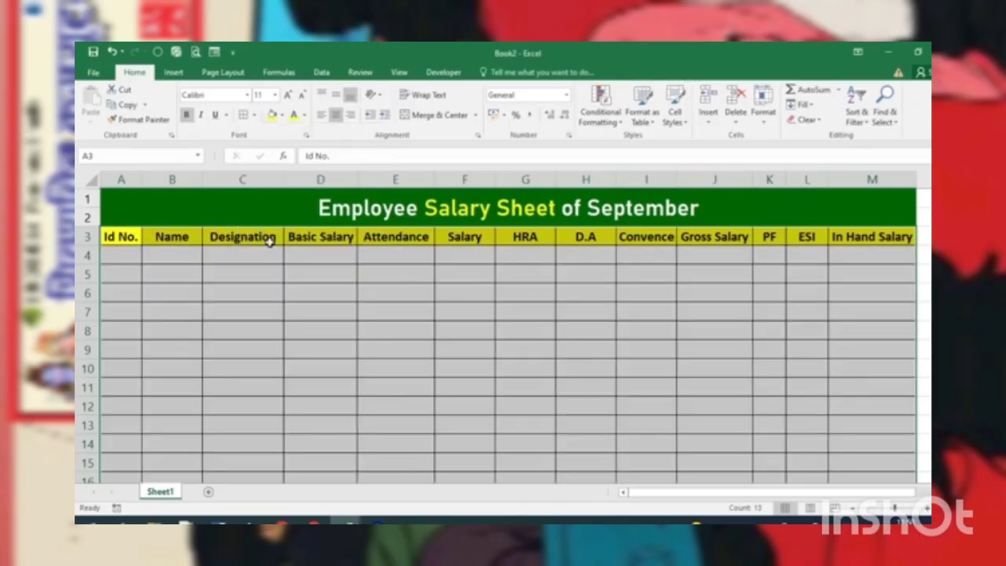
Step: Enter the first two employee ID numbers in A4 and A5 and fill the series down the Id No. column
scroll(301, 309, "up", 2, "ctrl")
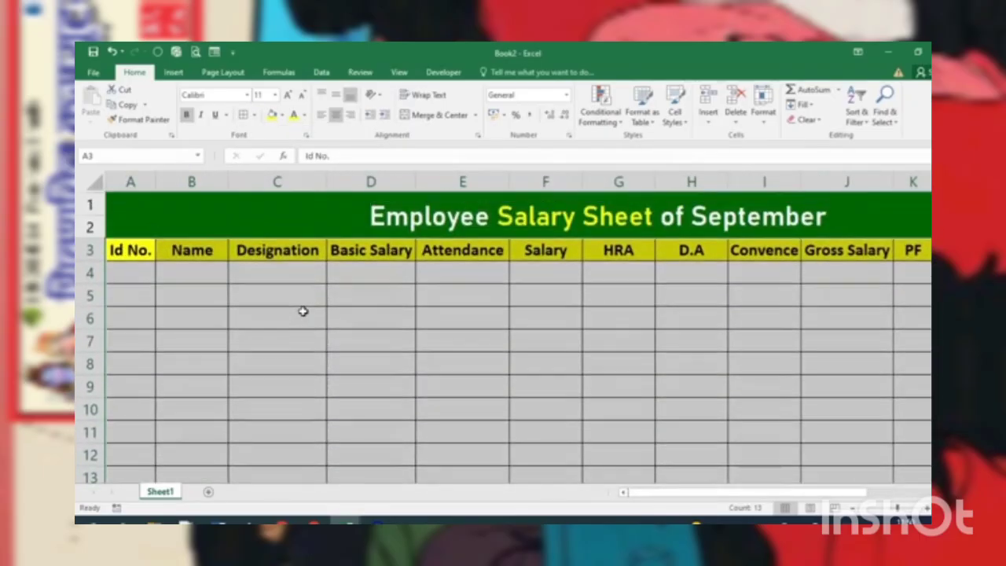
left_click(126, 269)
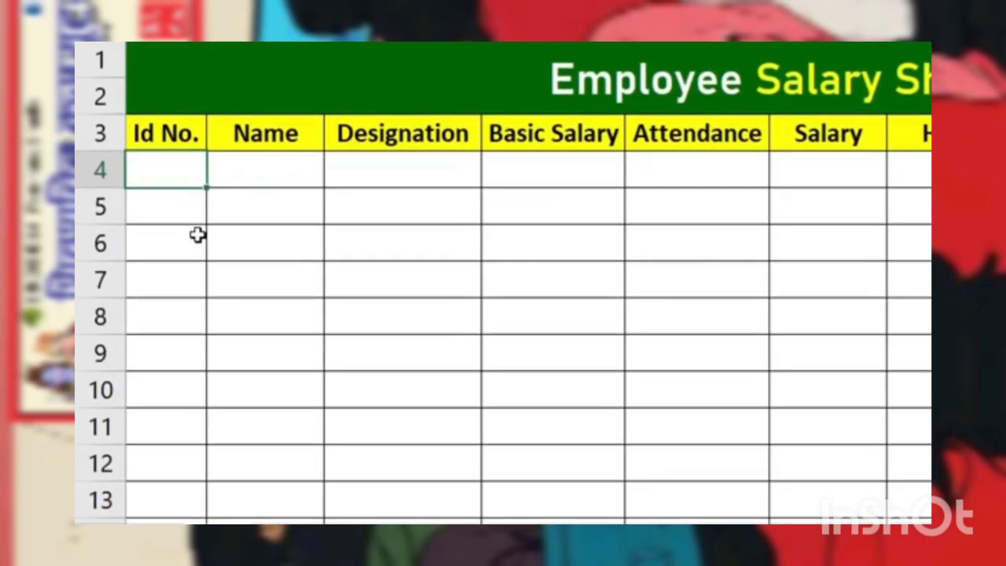
type("1001")
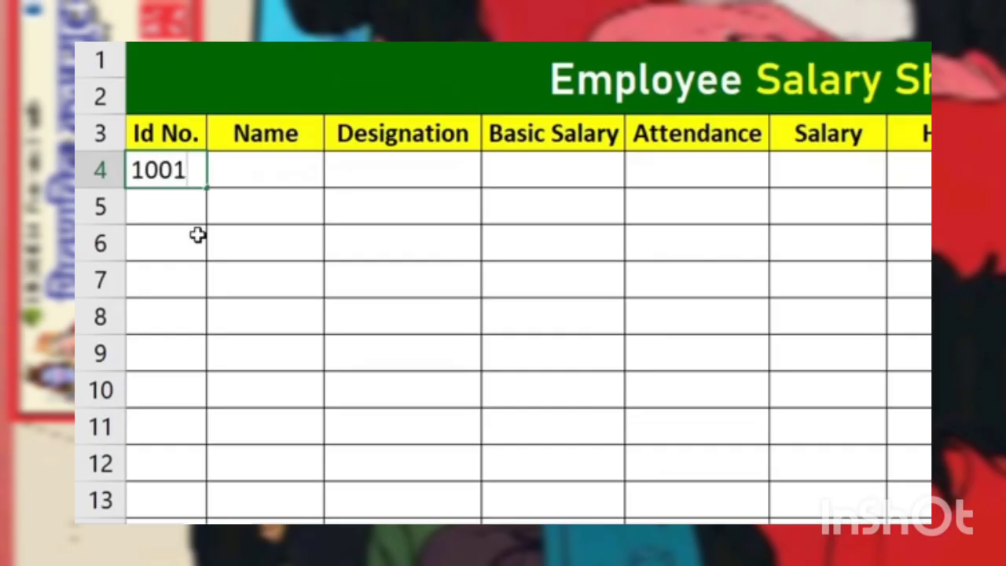
key("Return")
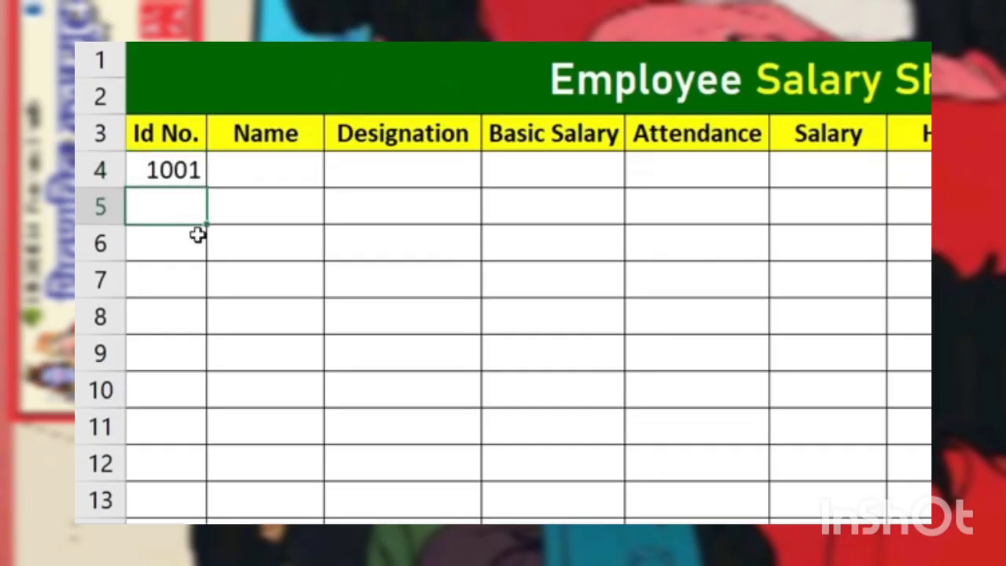
type("1002")
key("Return")
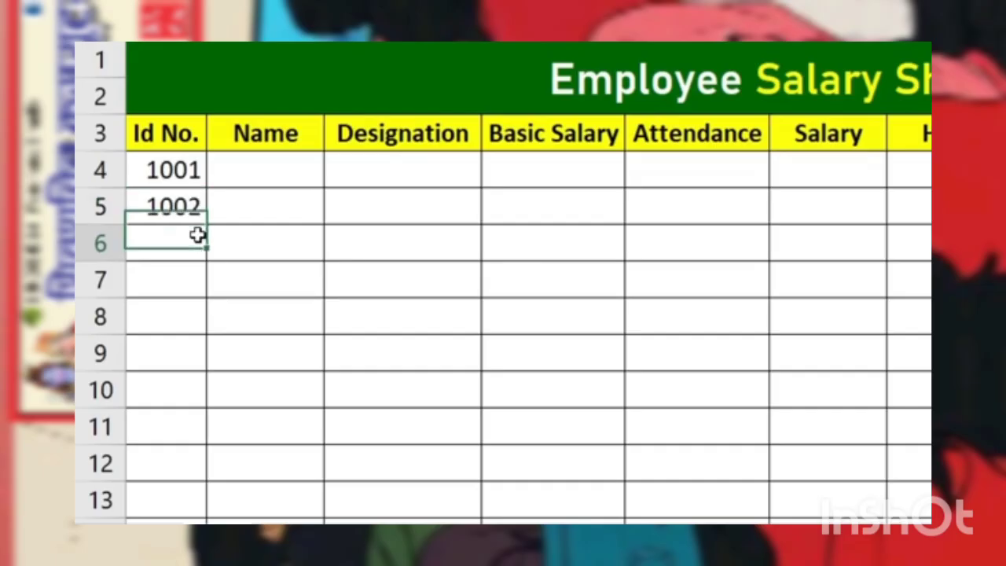
left_click_drag(194, 170, 206, 393)
scroll(428, 412, "up", 2)
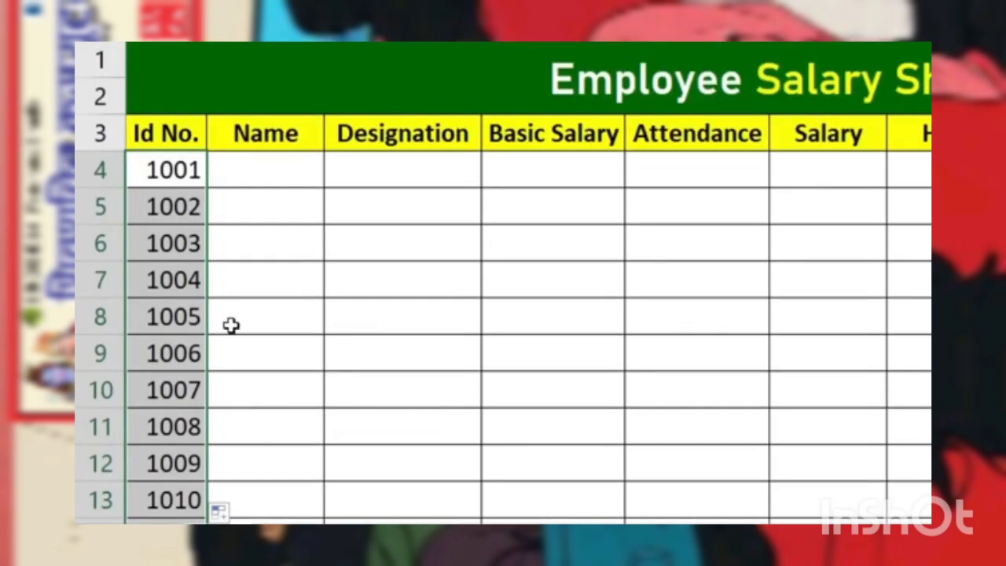
Step: Enter the employees' first names in the Name column, one per row from B4 down to B13
left_click(246, 174)
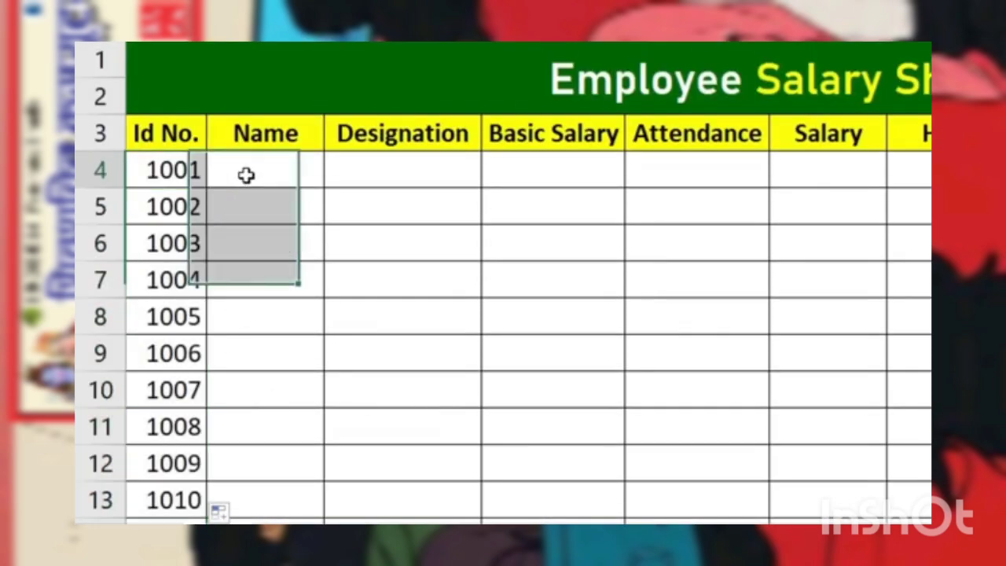
type("Rajesh")
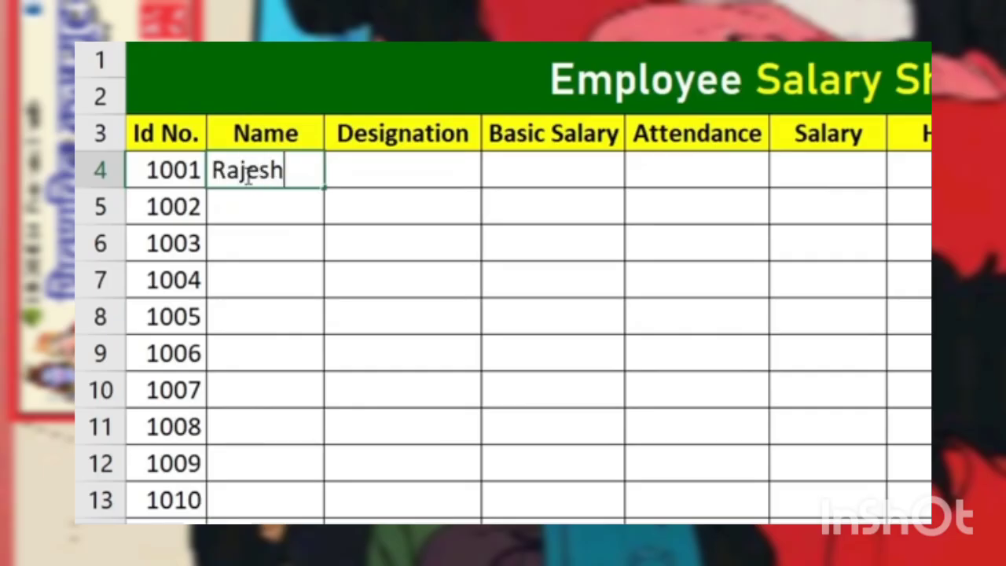
key("Return")
type("Mahesh")
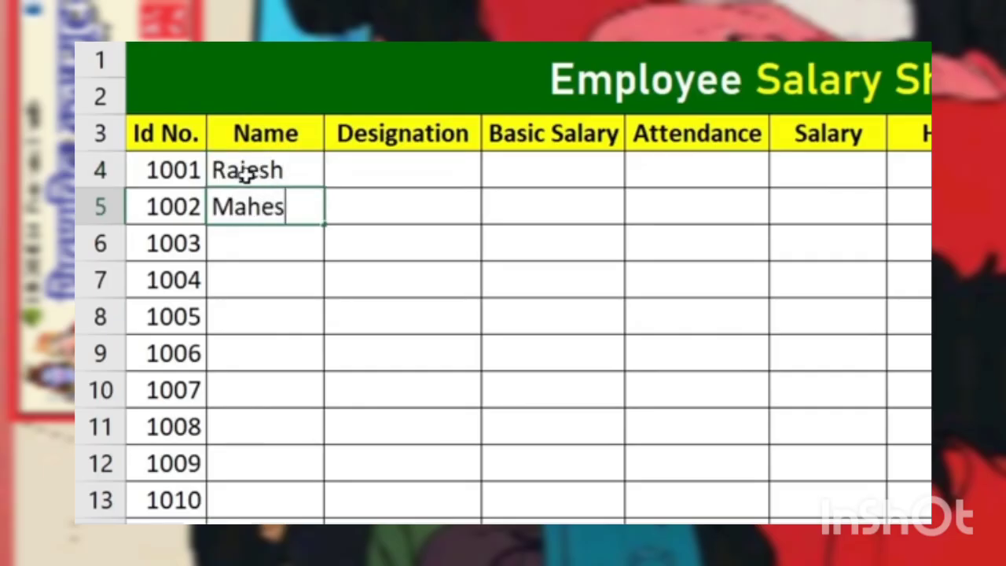
key("Return")
type("Suresh")
key("Return")
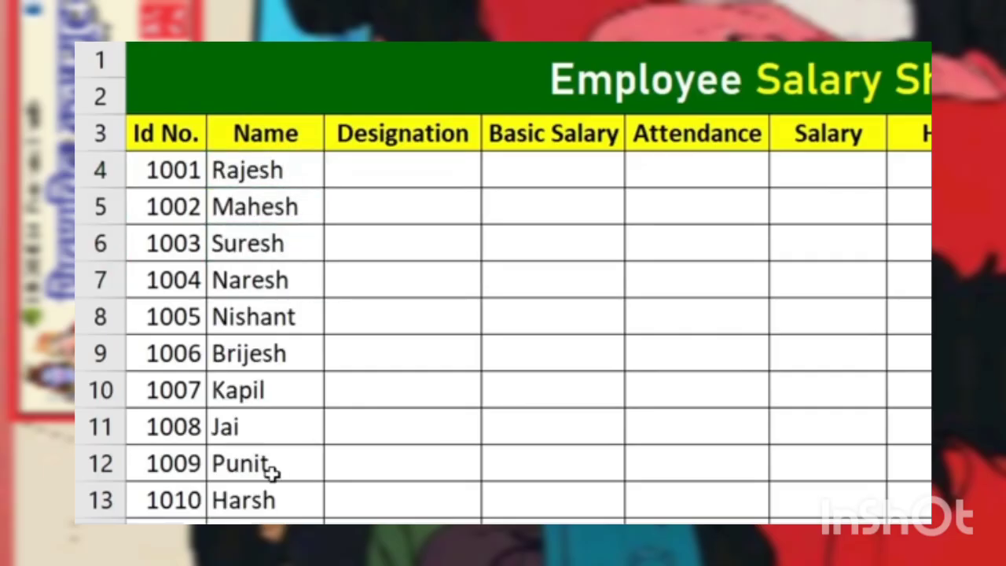
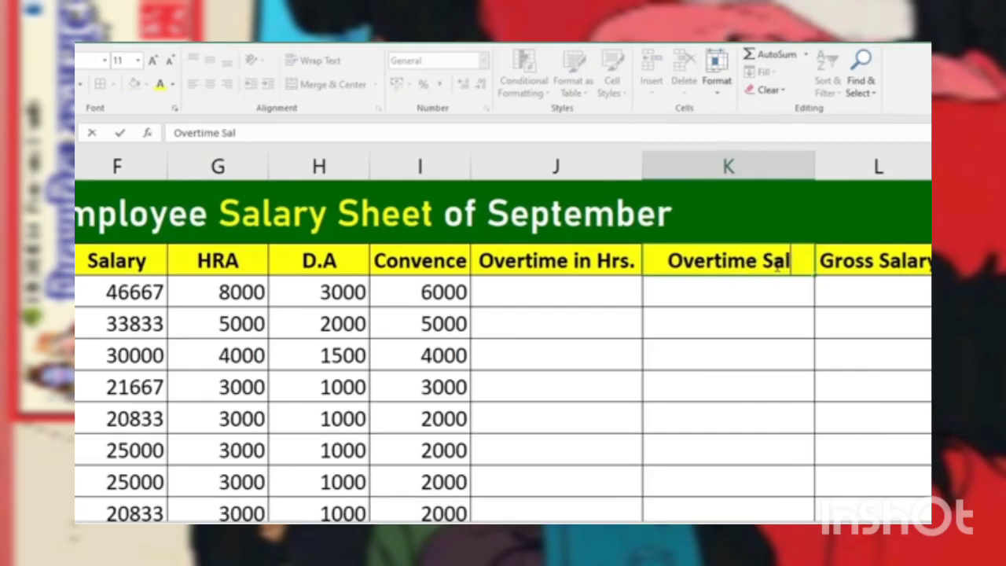
Step: Complete the K3 heading as "Overtime Salary" and enter the overtime hours 60, 50, 45 and 30 in J4 to J7
type("ary")
key("Return")
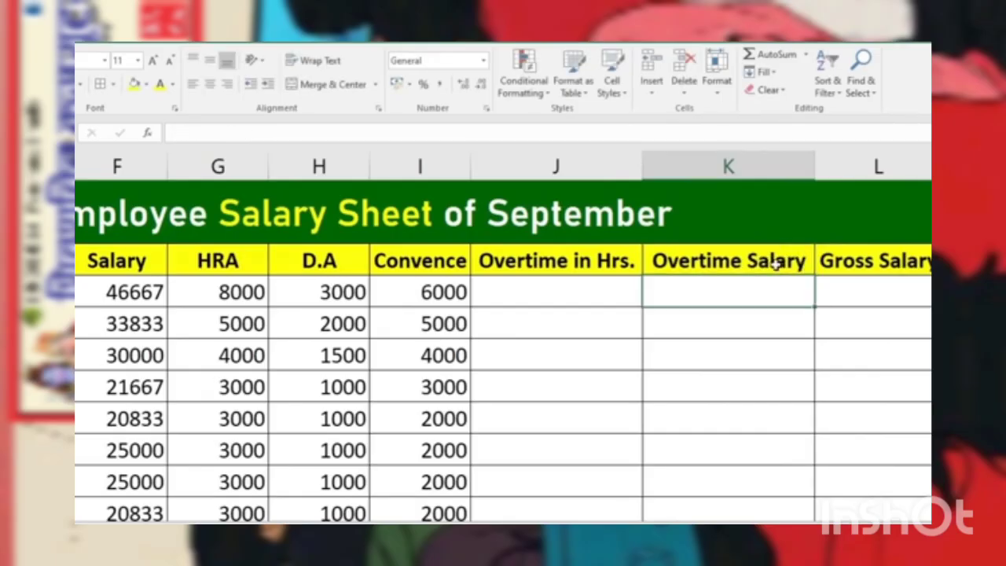
left_click(564, 297)
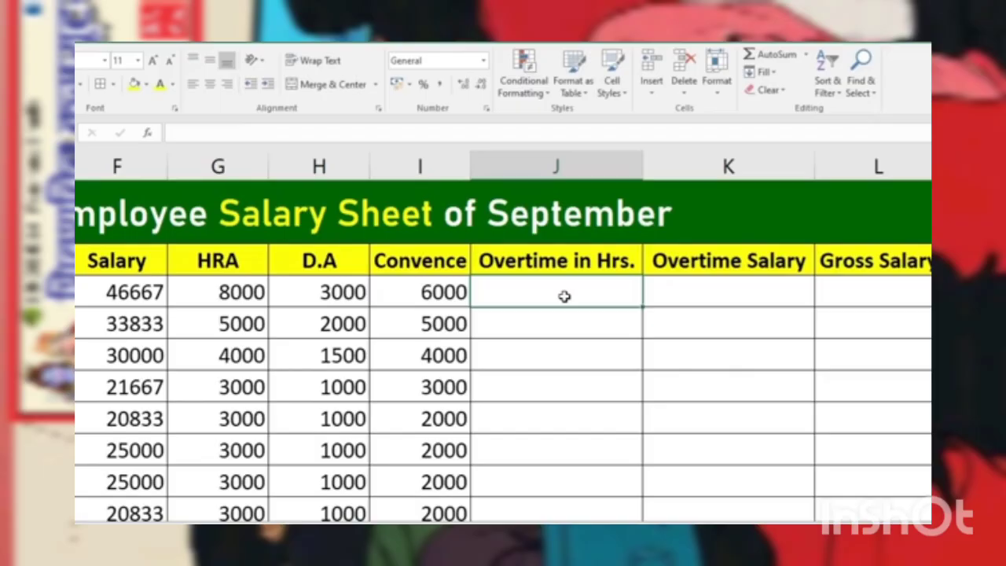
type("60")
key("Return")
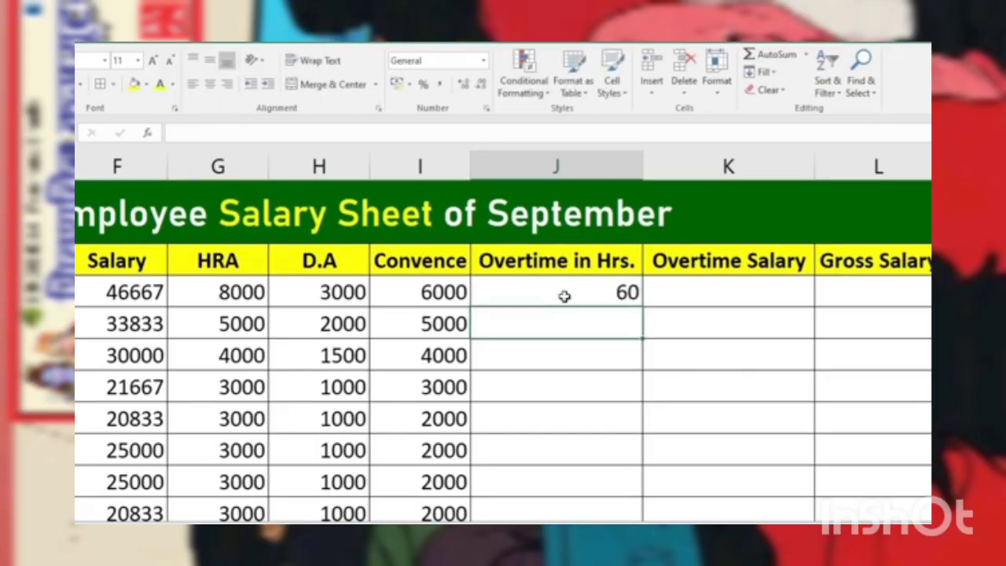
type("50")
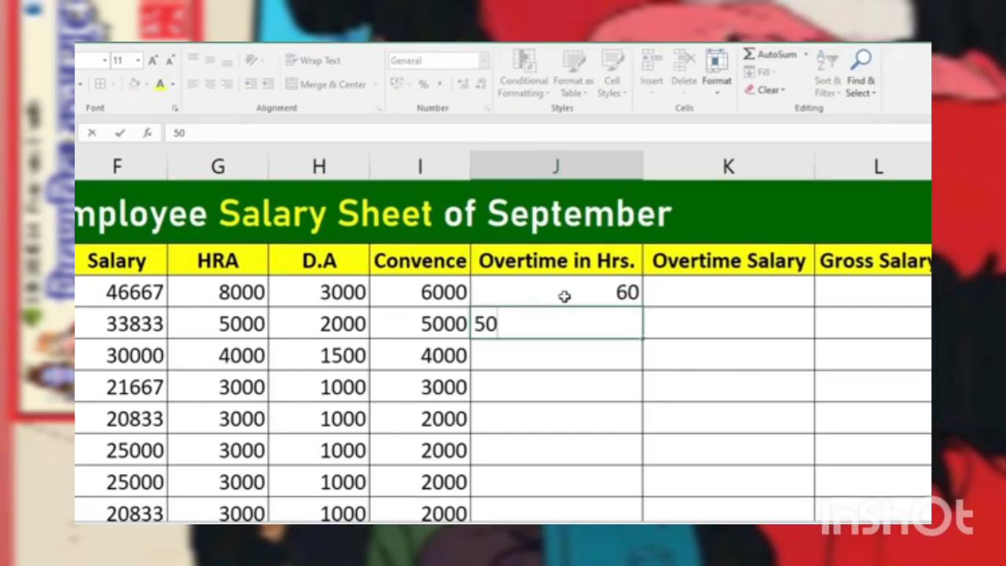
key("Return")
type("45")
key("Return")
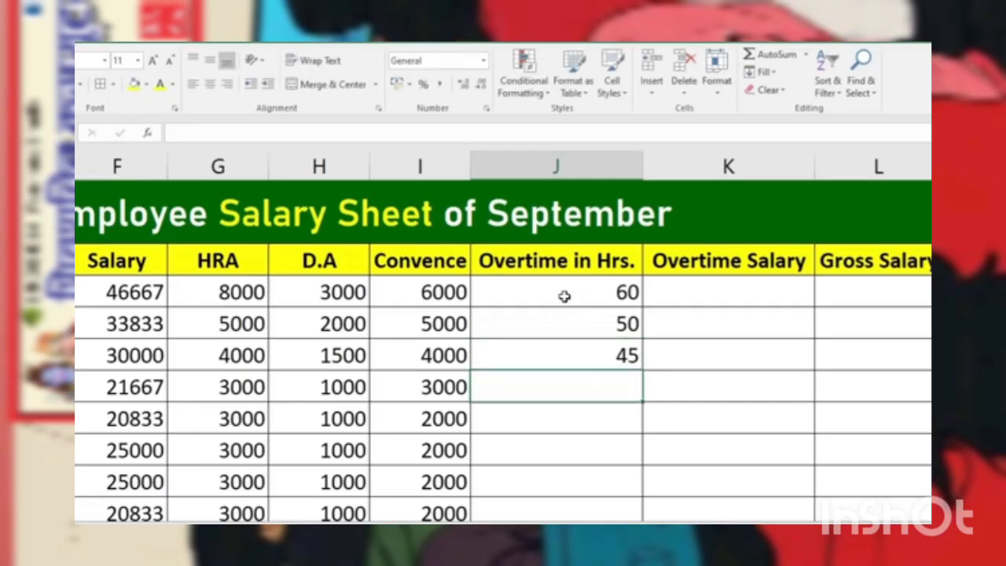
type("30")
key("Return")
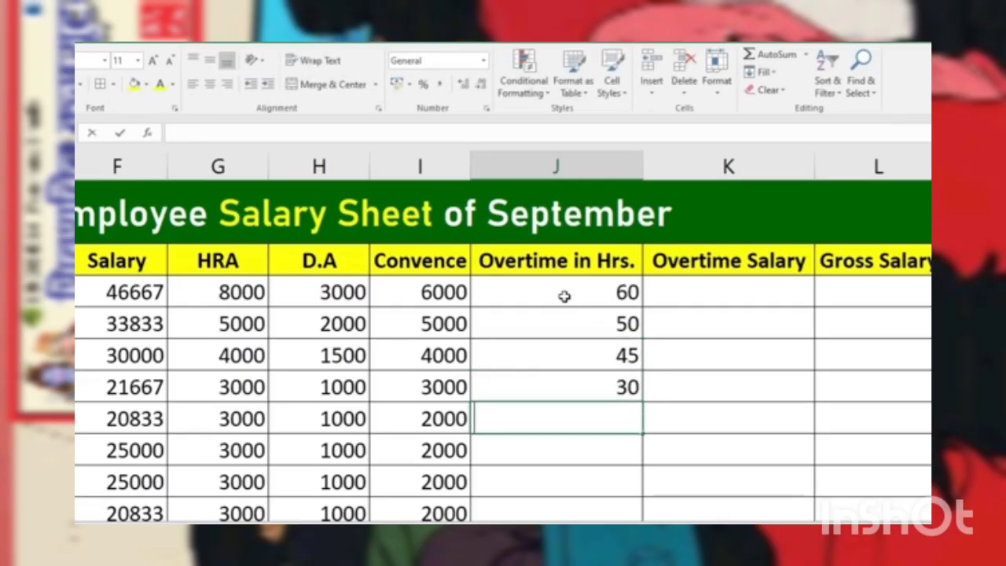
Step: Enter 60 in J8 and fill it down the remaining employee rows of the Overtime in Hrs. column
type("60")
key("Return")
left_click(531, 420)
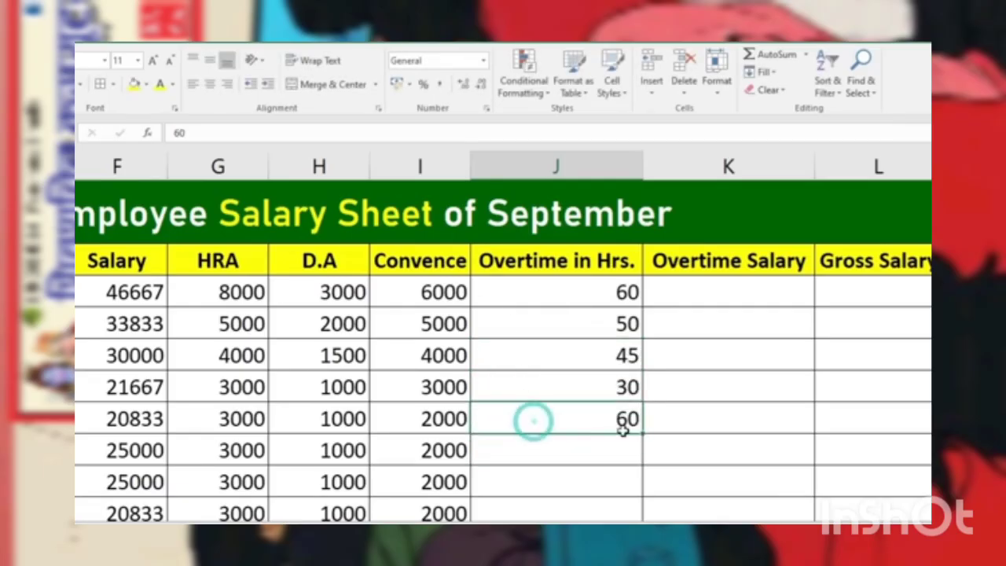
double_click(644, 434)
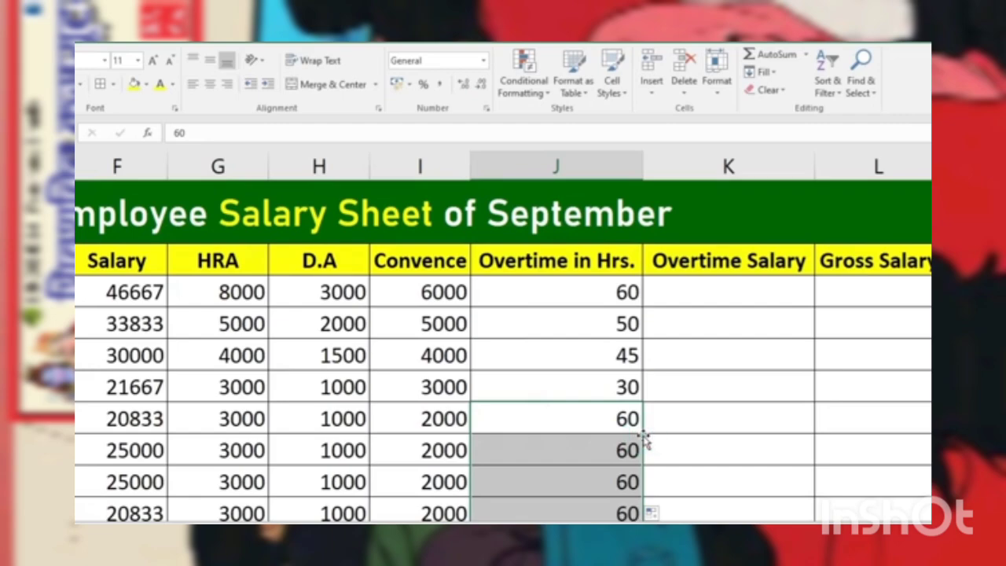
Step: Apply the custom number format # "Hrs" to all the overtime hours from J4 down to the last employee row
left_click(595, 292)
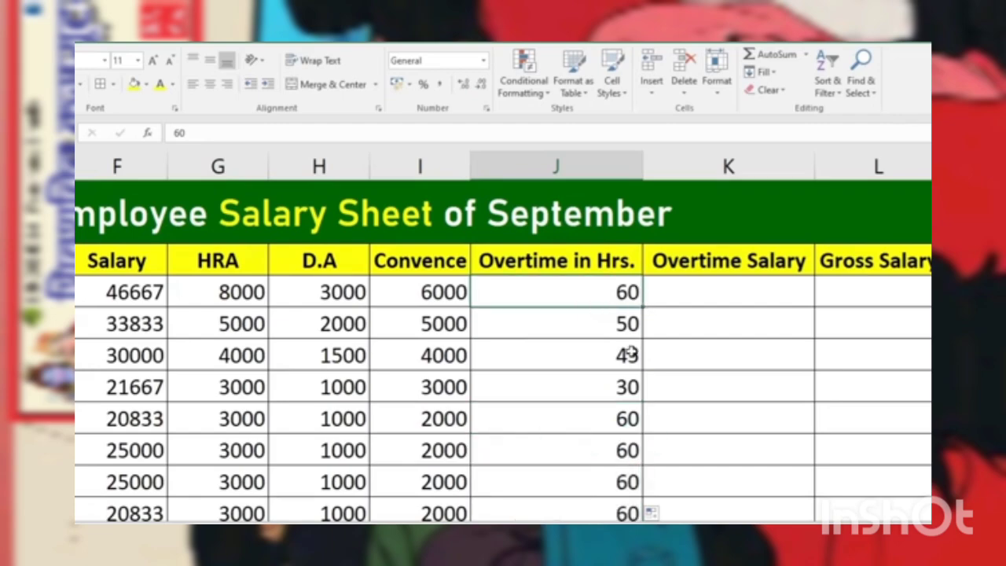
left_click_drag(597, 297, 600, 442)
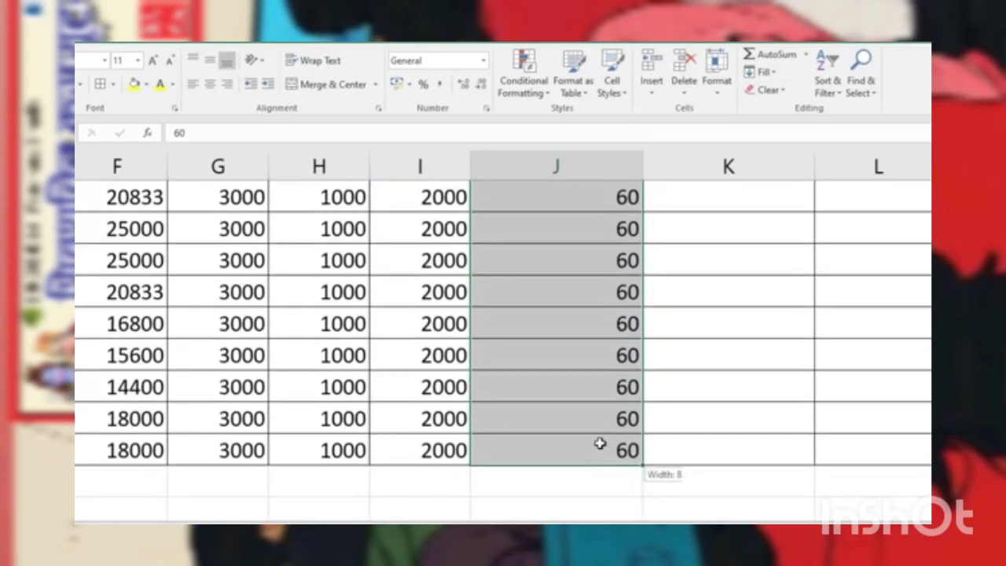
scroll(600, 393, "up", 3)
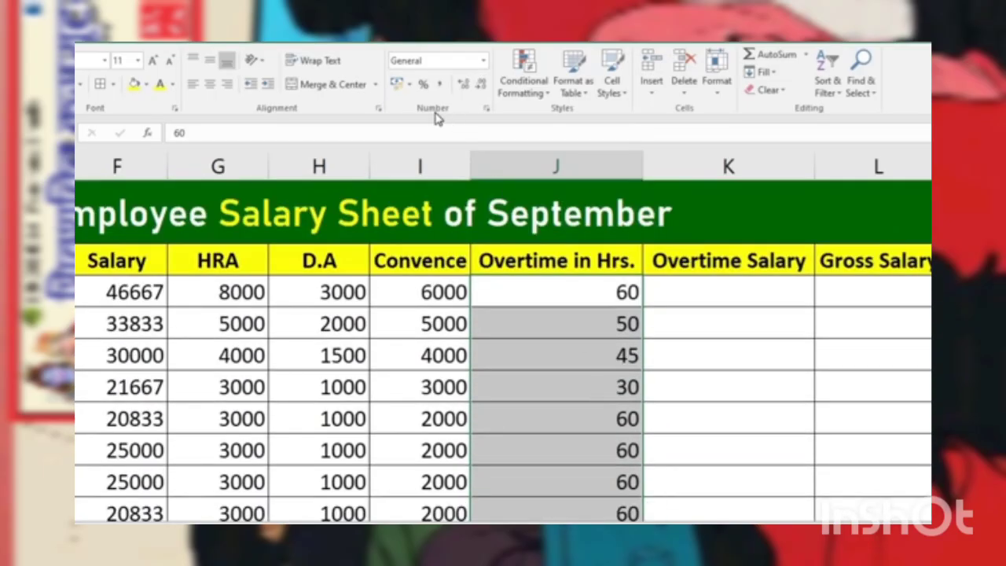
left_click(487, 111)
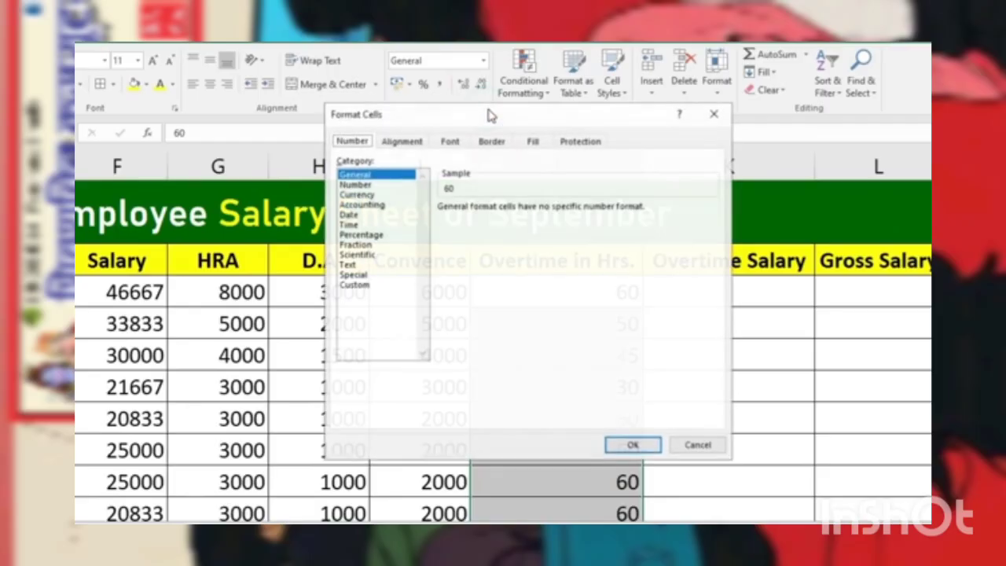
left_click_drag(482, 122, 254, 165)
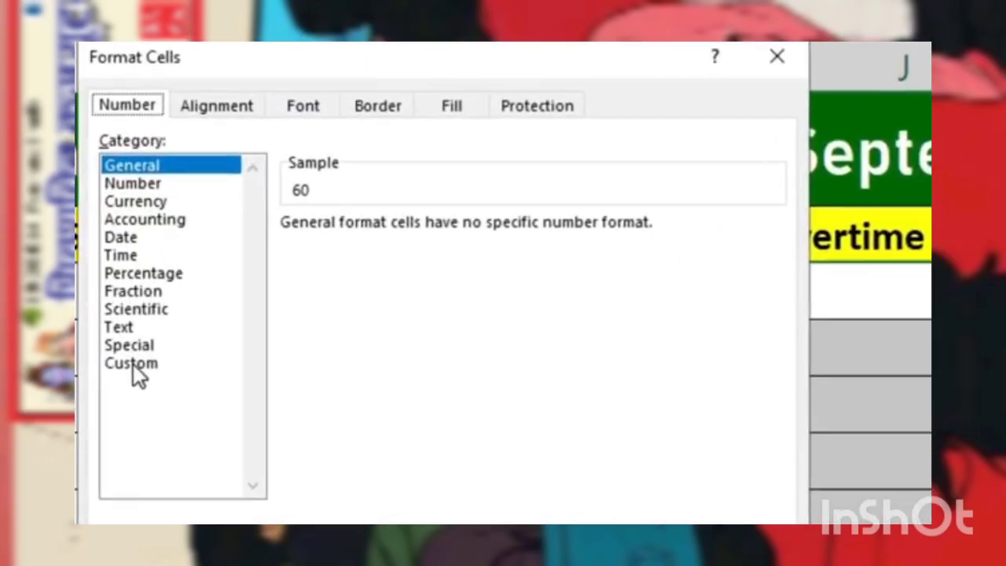
left_click(127, 345)
left_click(304, 257)
left_click_drag(416, 241, 312, 235)
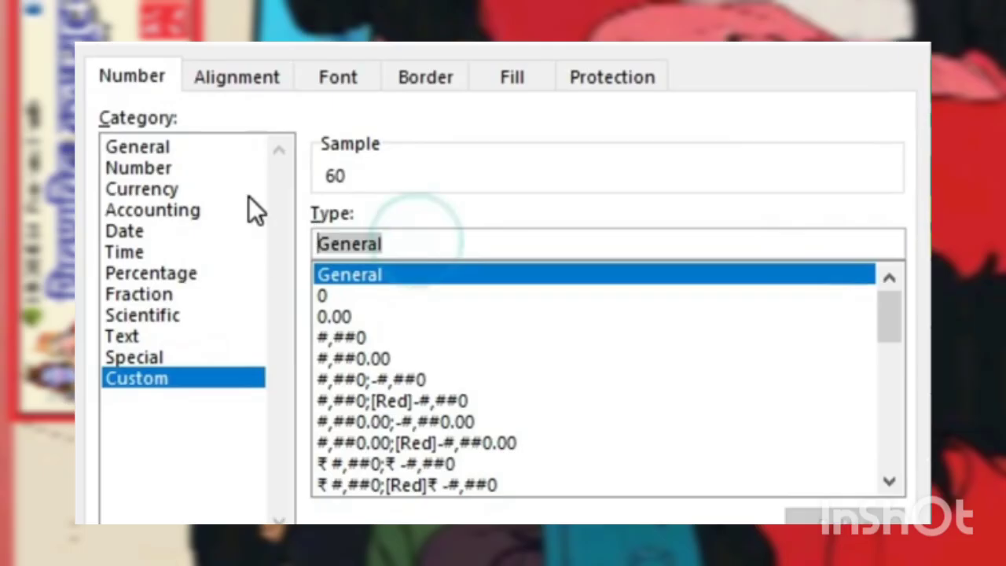
key("BackSpace")
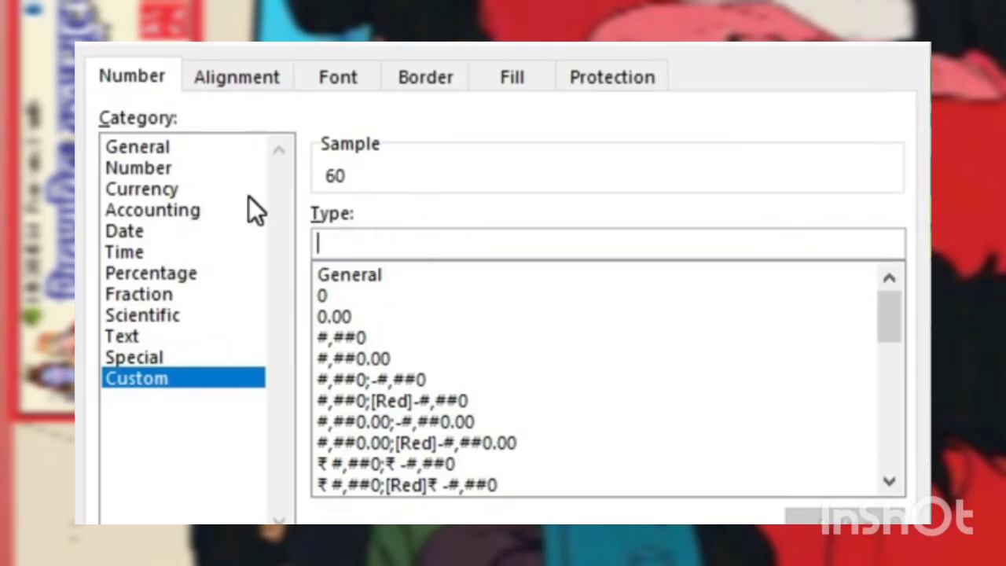
type("#")
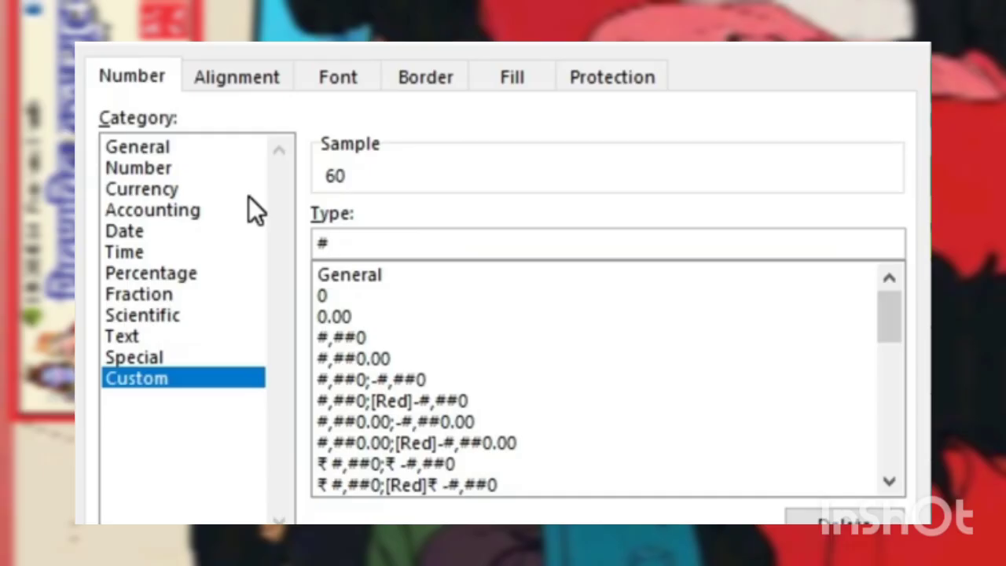
type(" \"Hrs\"")
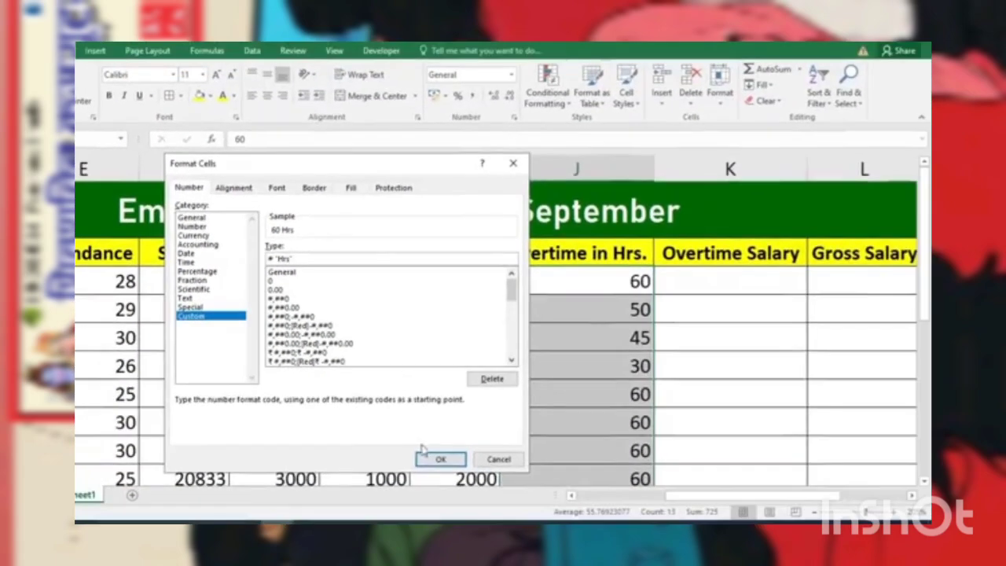
left_click(431, 458)
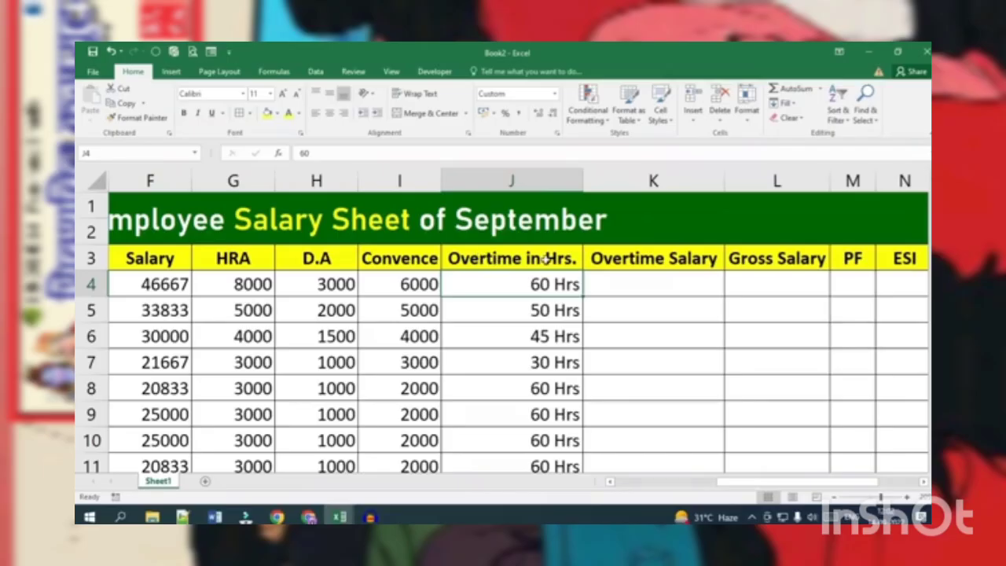
Step: Narrow columns J and K and wrap the text of their headings, Overtime in Hrs. and Overtime Salary
left_click_drag(582, 175, 528, 186)
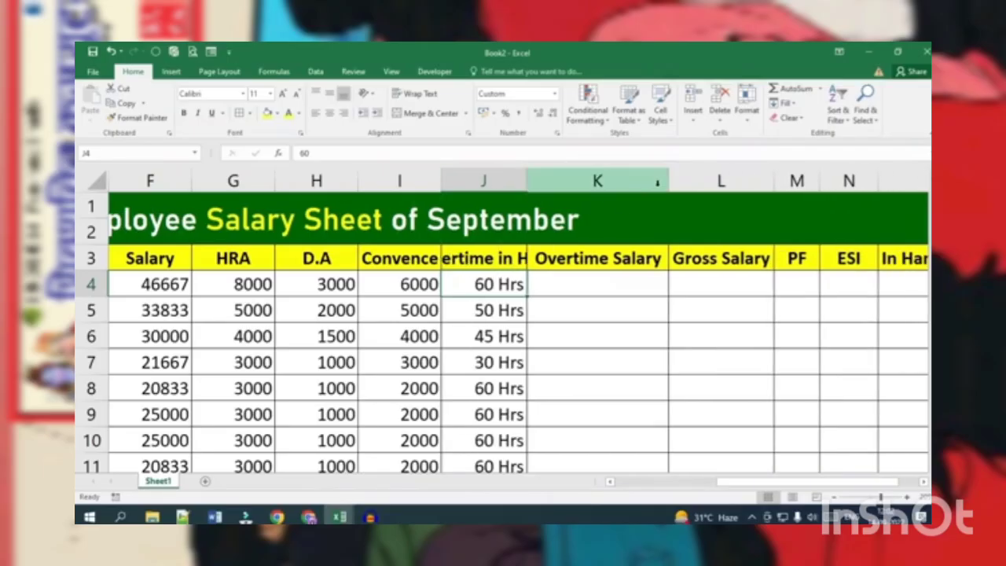
left_click_drag(667, 182, 612, 193)
left_click_drag(489, 257, 554, 258)
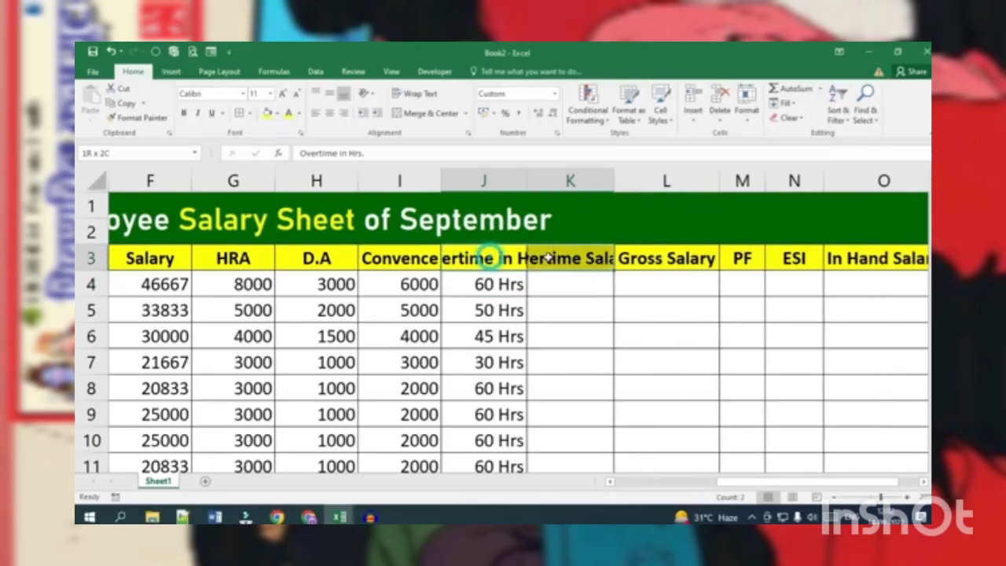
left_click(417, 96)
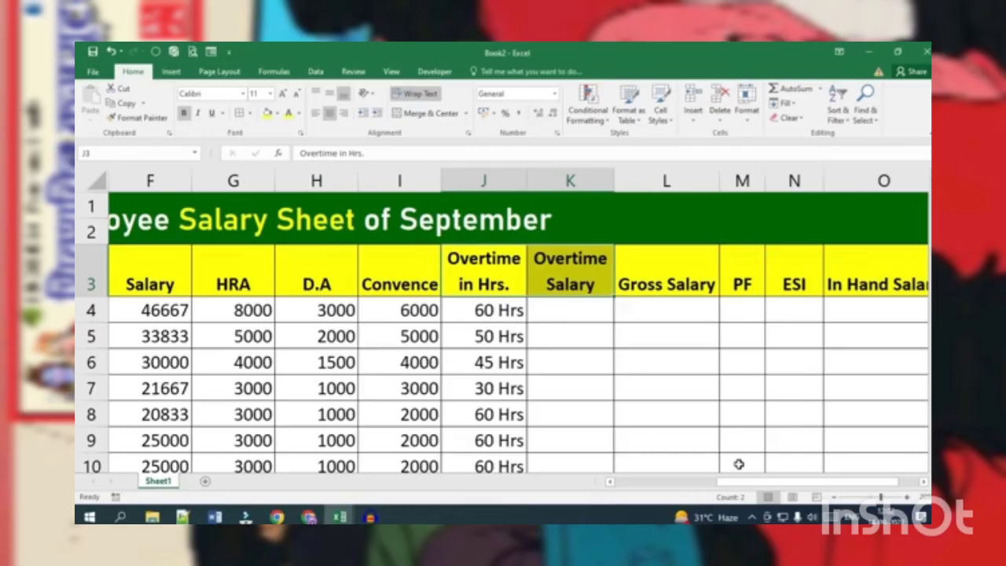
Step: Narrow the Basic Salary column D and the Gross Salary column L
scroll(737, 465, "left", 2)
left_click_drag(207, 180, 172, 182)
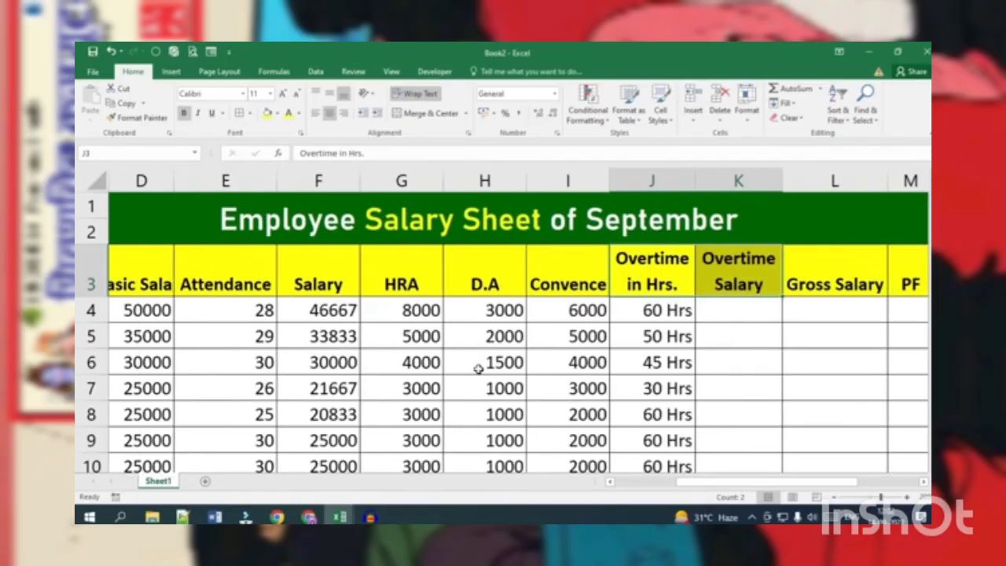
scroll(484, 373, "right", 1)
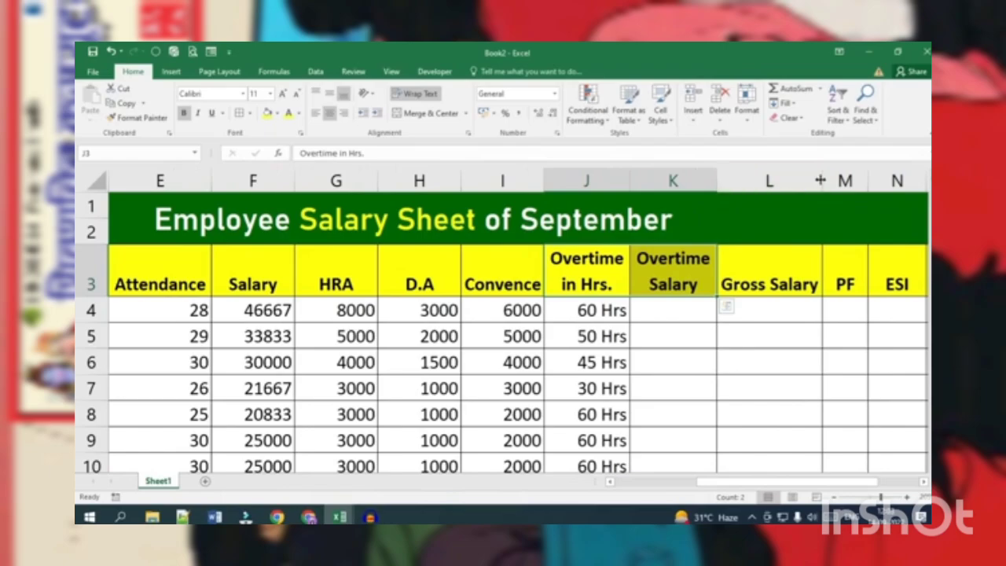
left_click_drag(822, 179, 782, 181)
Step: Wrap the text of all the row 3 headings from Id No. to In Hand Salary and align them to the top of their cells
scroll(616, 357, "down", 2, "ctrl")
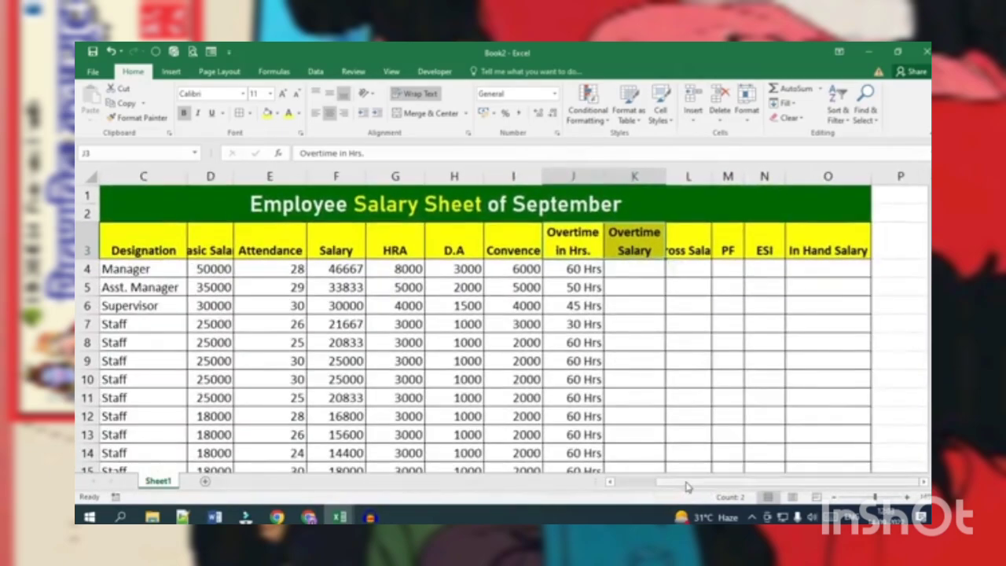
left_click_drag(686, 481, 640, 484)
left_click_drag(105, 244, 920, 233)
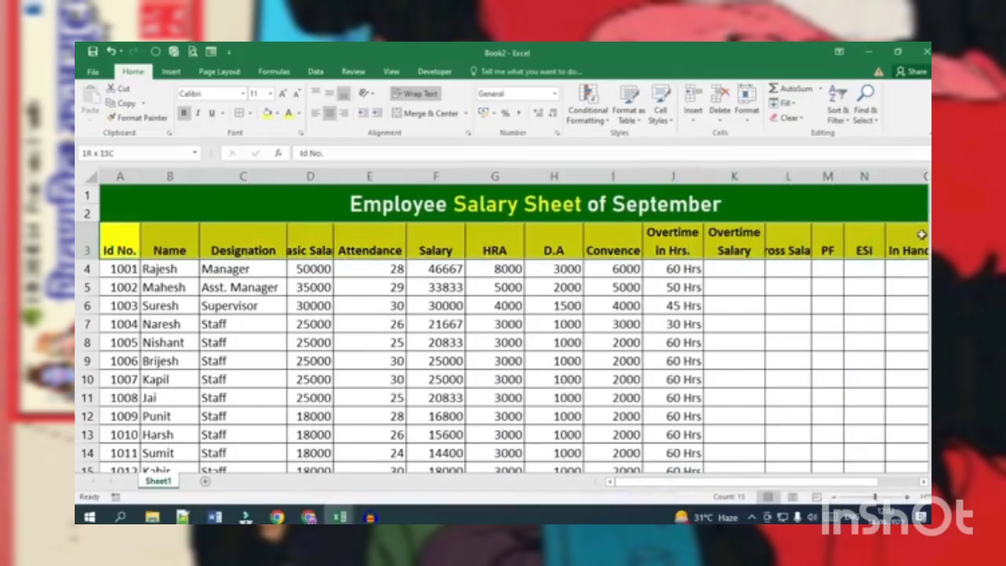
left_click(415, 94)
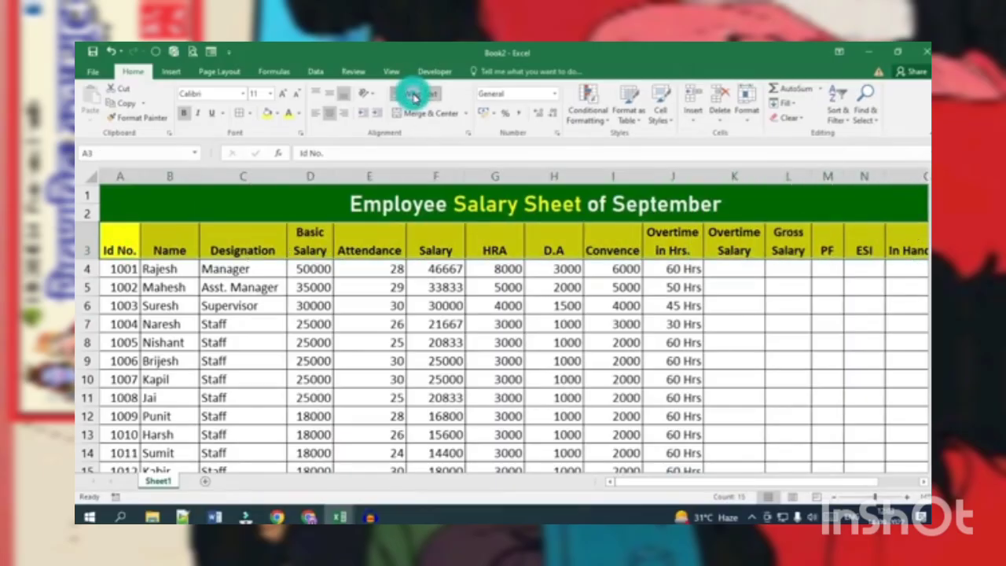
left_click(317, 94)
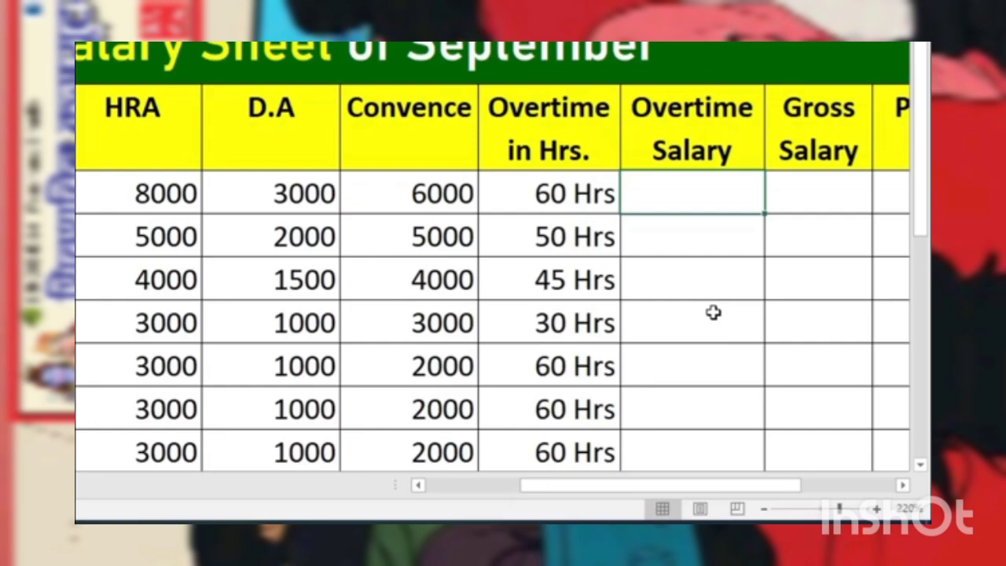
Step: Calculate the first employee's overtime salary in K4 with the formula =D4/30/8*J4
type("=")
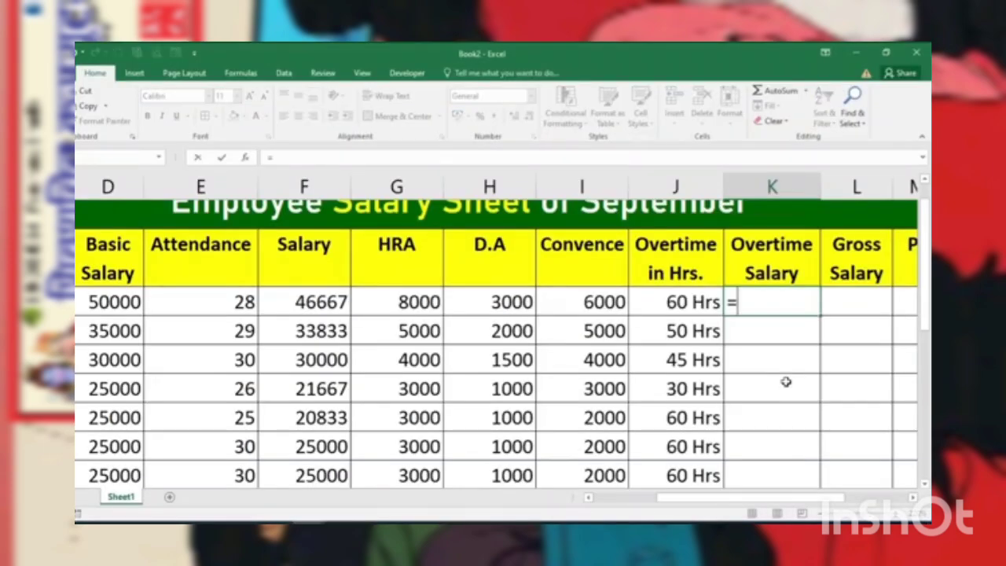
left_click(93, 302)
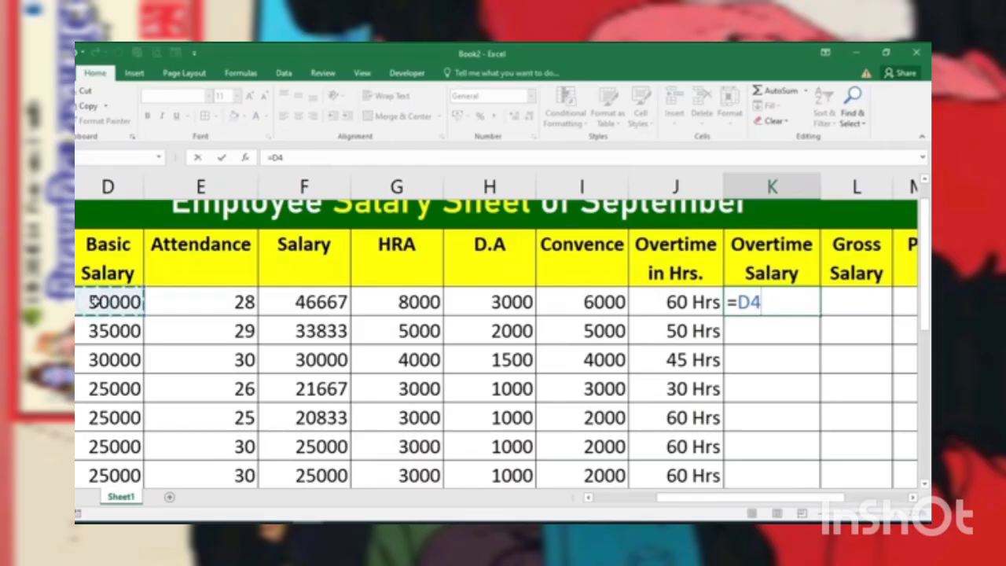
type("/30")
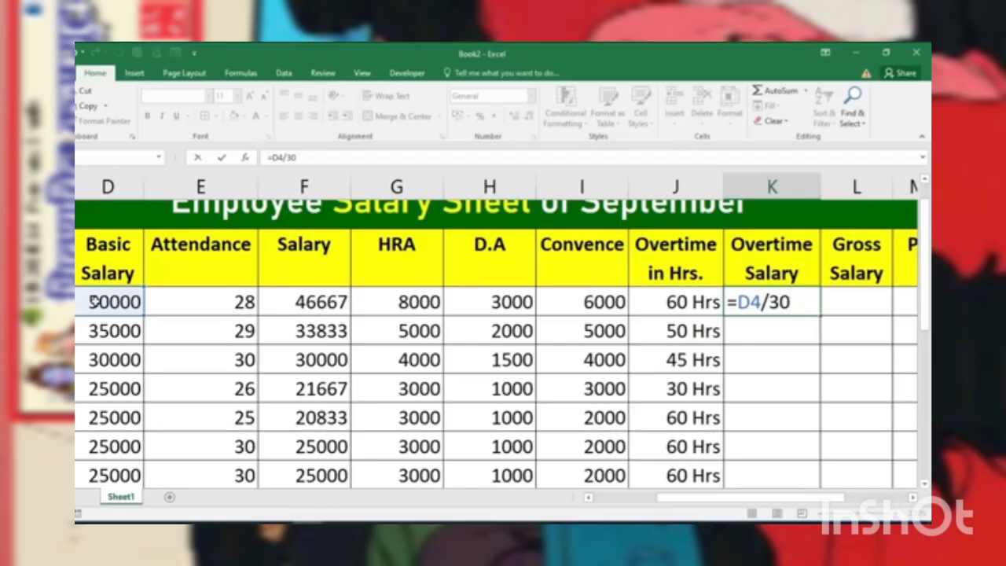
type("/8*")
left_click(666, 307)
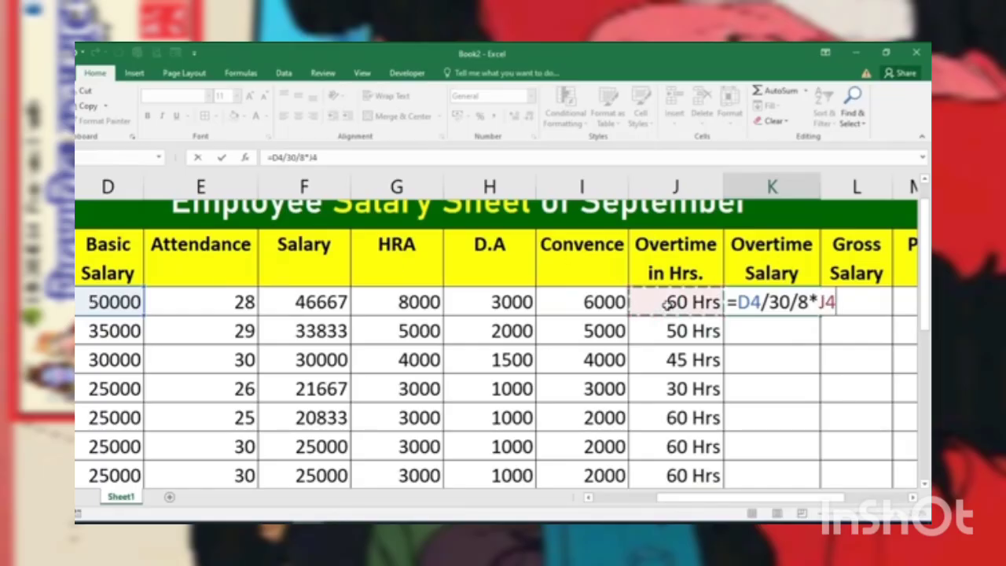
key("Return")
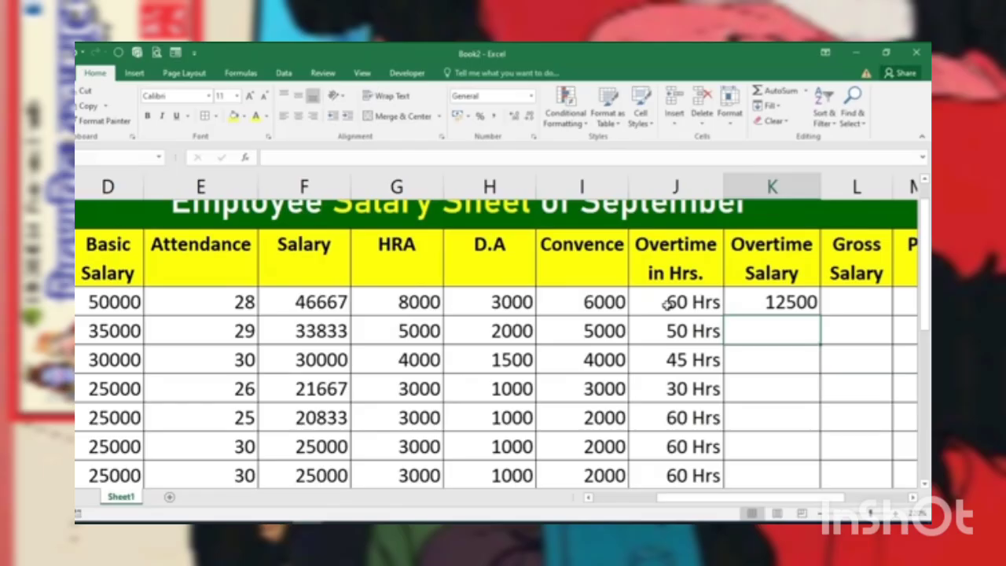
Step: Calculate the second employee's overtime salary in K5 with the formula =D5/30/8*J5
type("=")
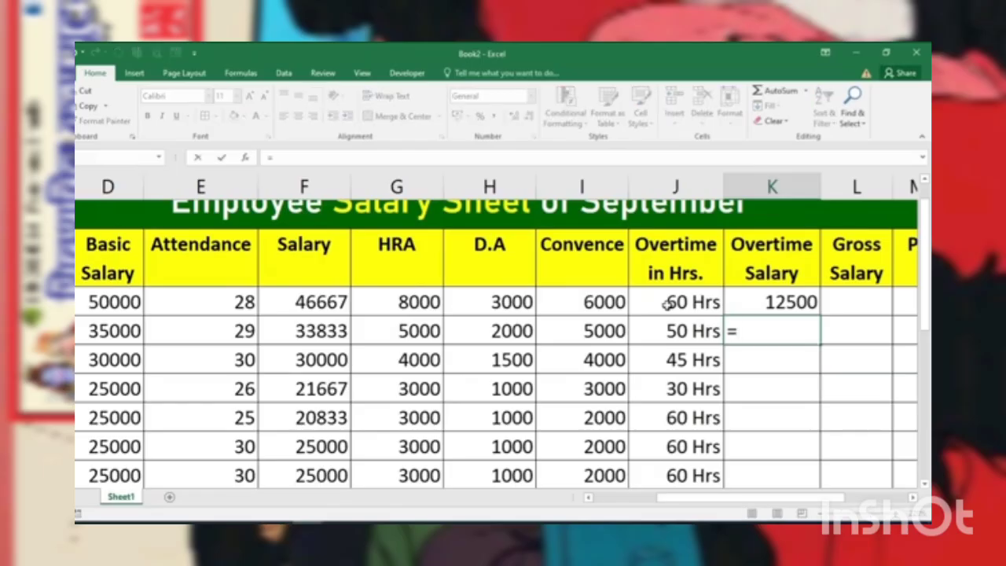
left_click(114, 331)
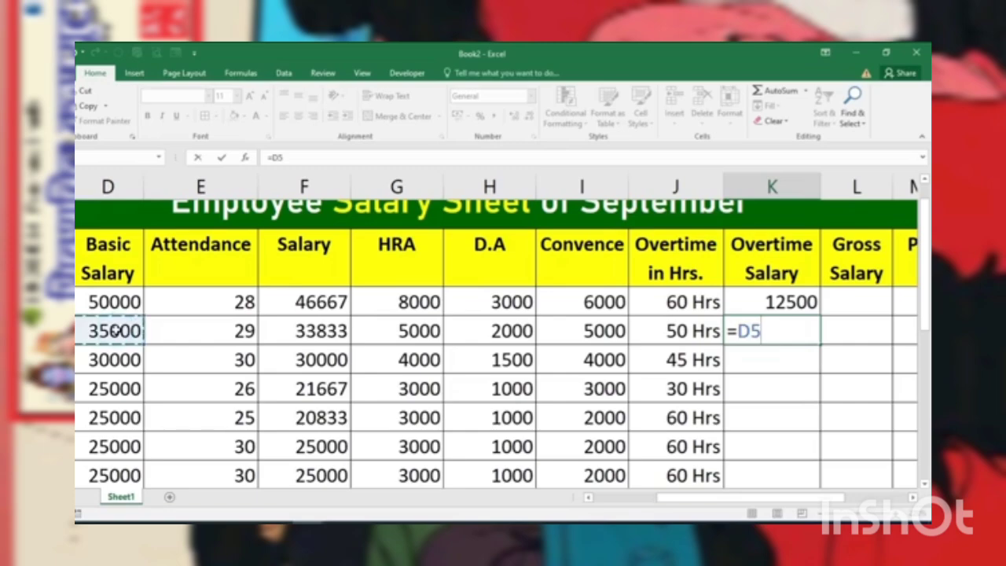
type("/30")
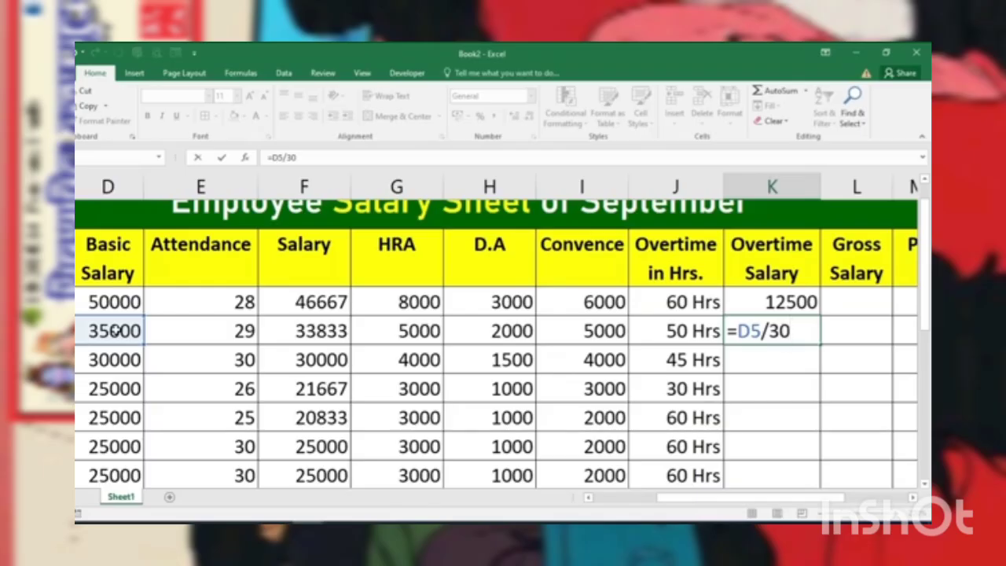
type("/8*")
left_click(645, 333)
key("Return")
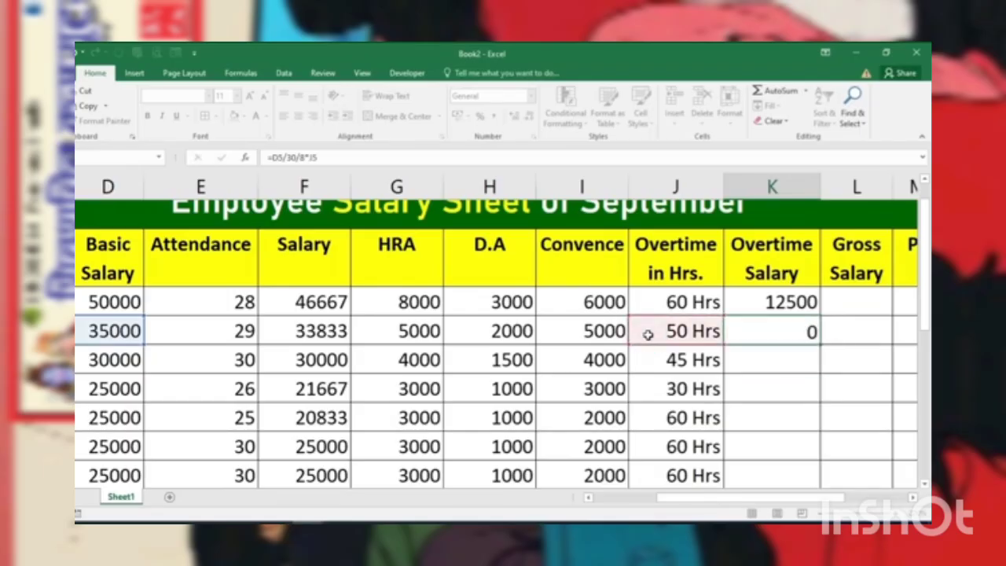
Step: Format the overtime salary in K5 to show no decimal places
left_click(788, 334)
left_click(532, 116)
left_click(532, 116)
left_click(532, 116)
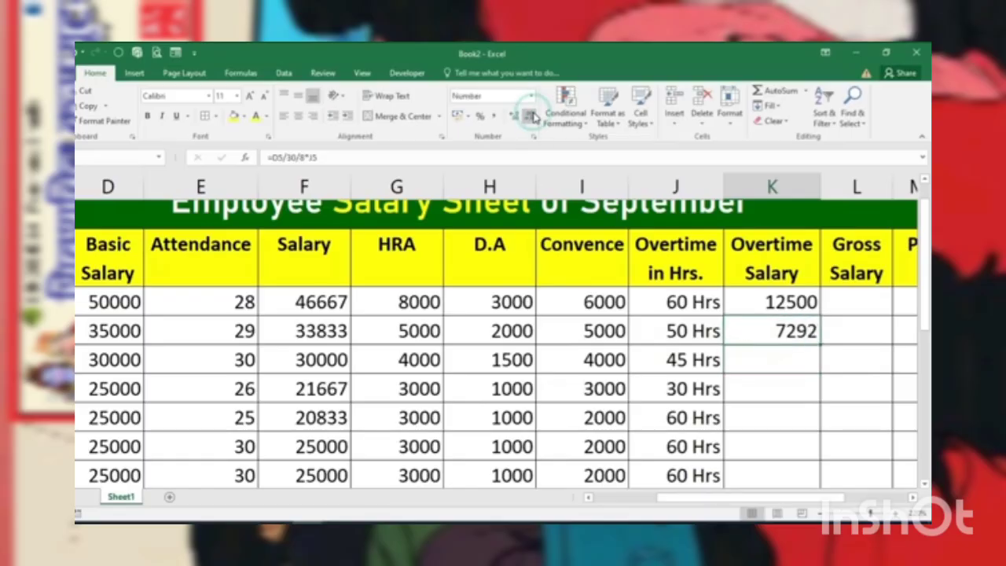
Step: Fill the overtime salary formulas from K4:K5 down column K to the last employee row
left_click_drag(803, 301, 799, 329)
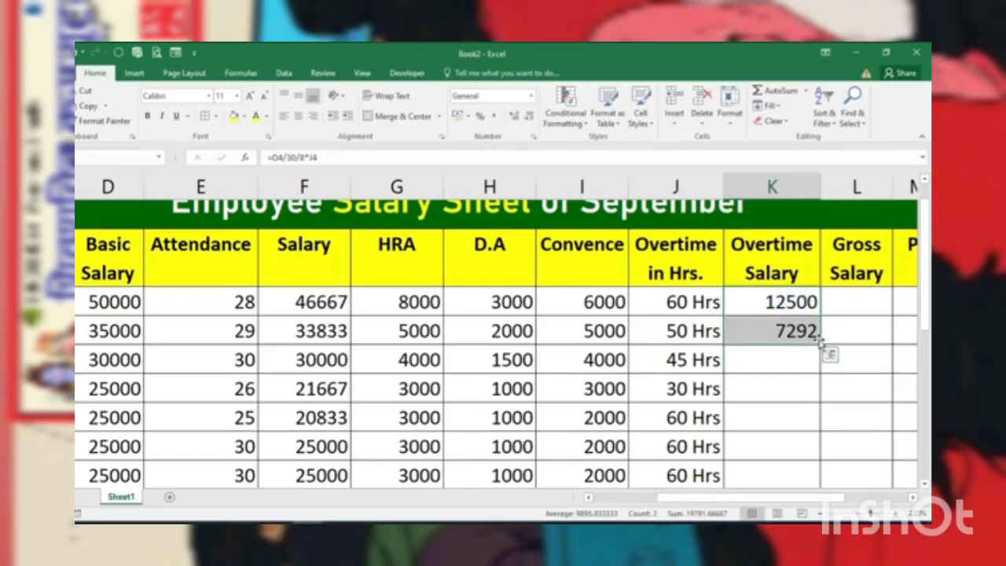
left_click(791, 362)
left_click_drag(790, 303, 792, 330)
double_click(820, 344)
scroll(766, 366, "down", 6)
scroll(765, 366, "up", 4)
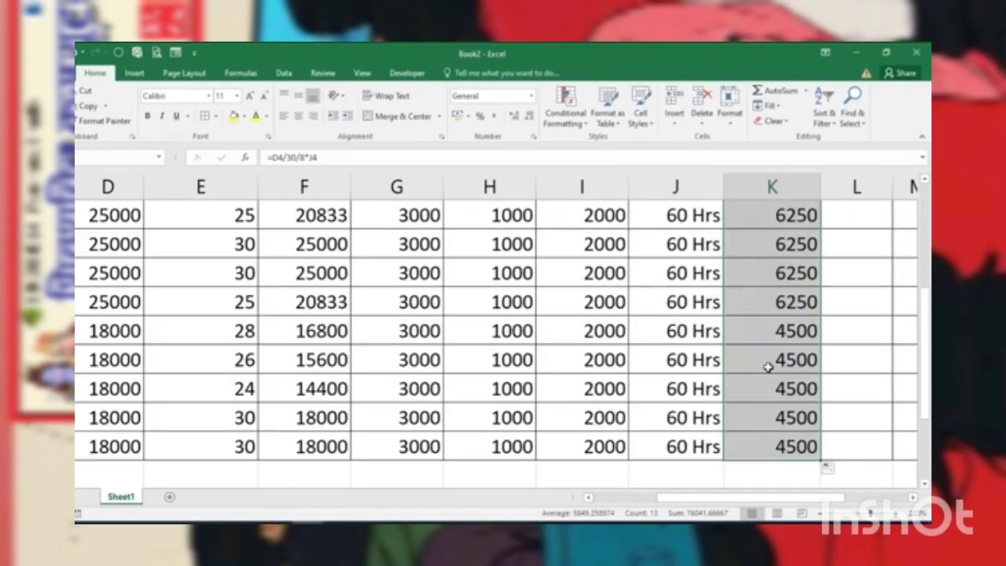
scroll(767, 366, "up", 2)
Step: Examine the first employee's Basic Salary, HRA, D.A, Convence and Overtime Salary cells as possible parts of the gross salary
scroll(768, 366, "right", 2)
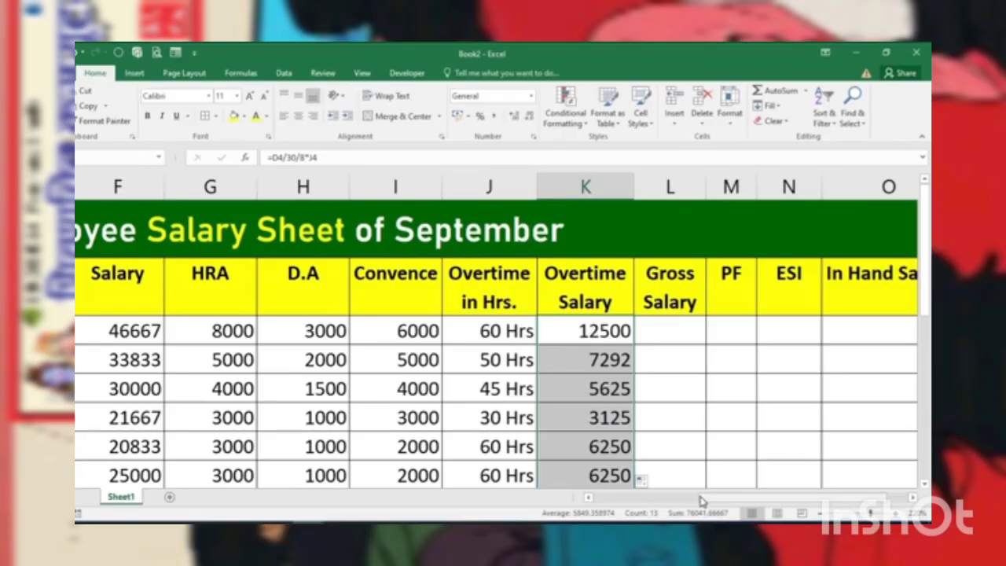
left_click_drag(719, 498, 655, 509)
left_click(226, 331)
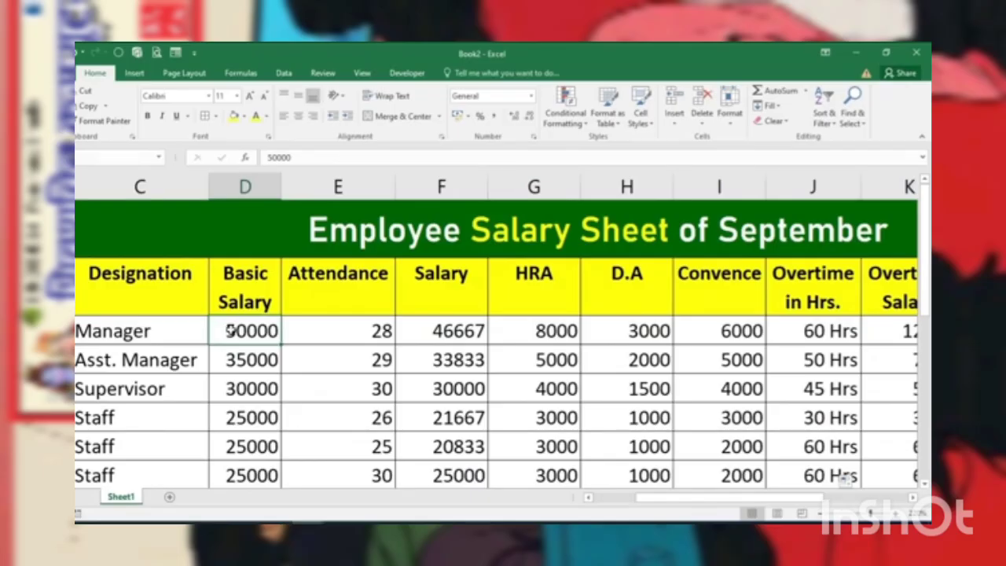
left_click_drag(774, 505, 795, 507)
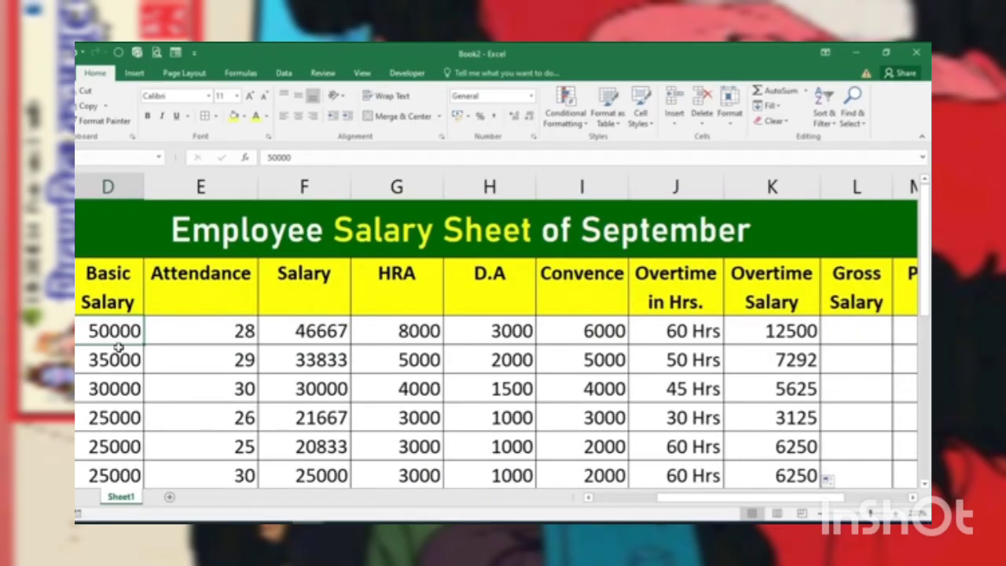
left_click(418, 333)
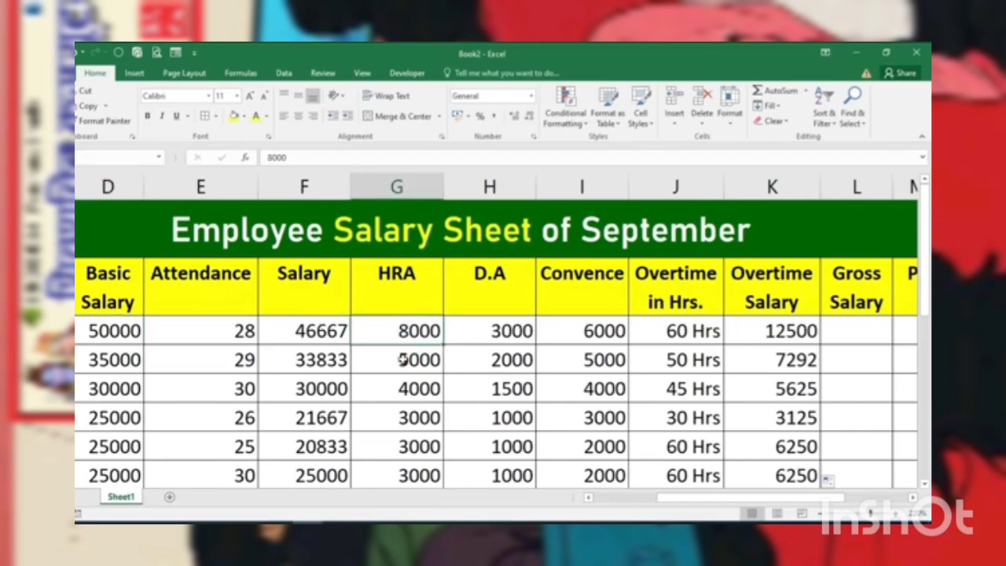
left_click(475, 333)
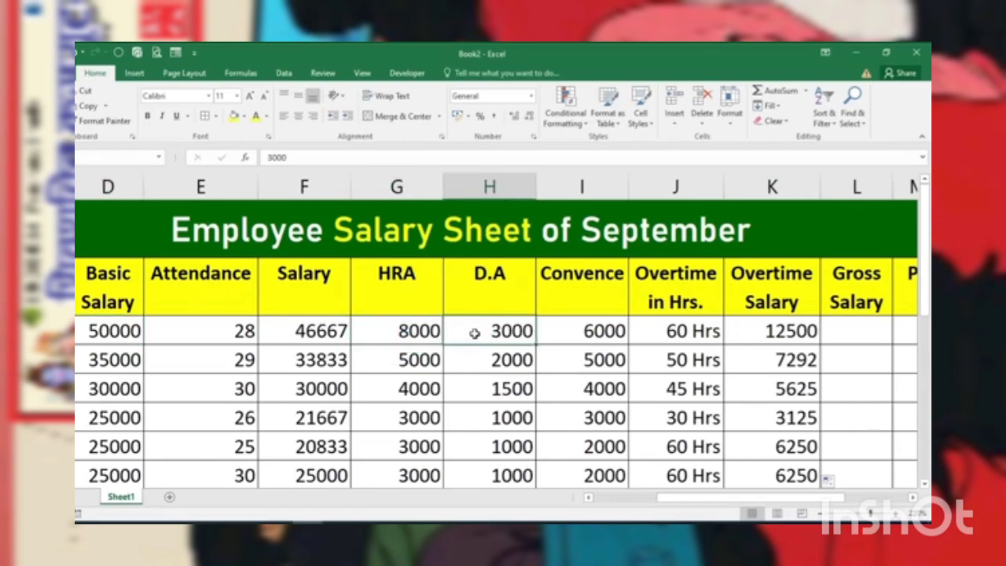
left_click(570, 333)
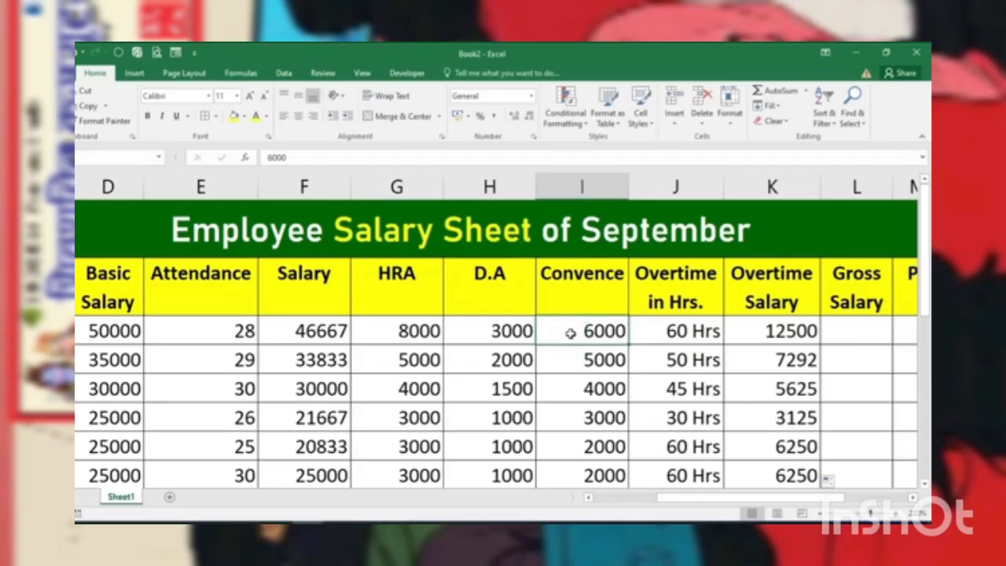
left_click(784, 333)
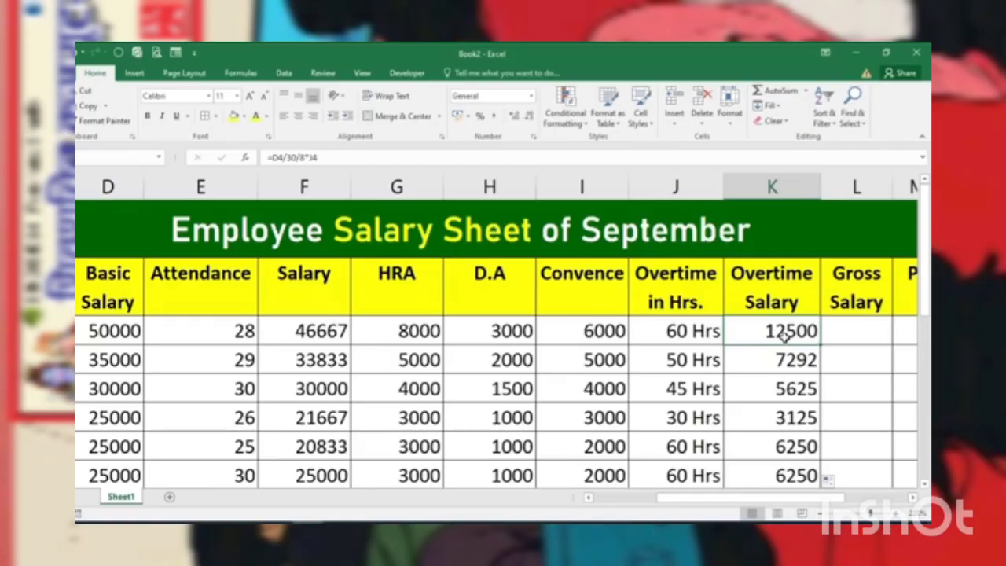
left_click(93, 330)
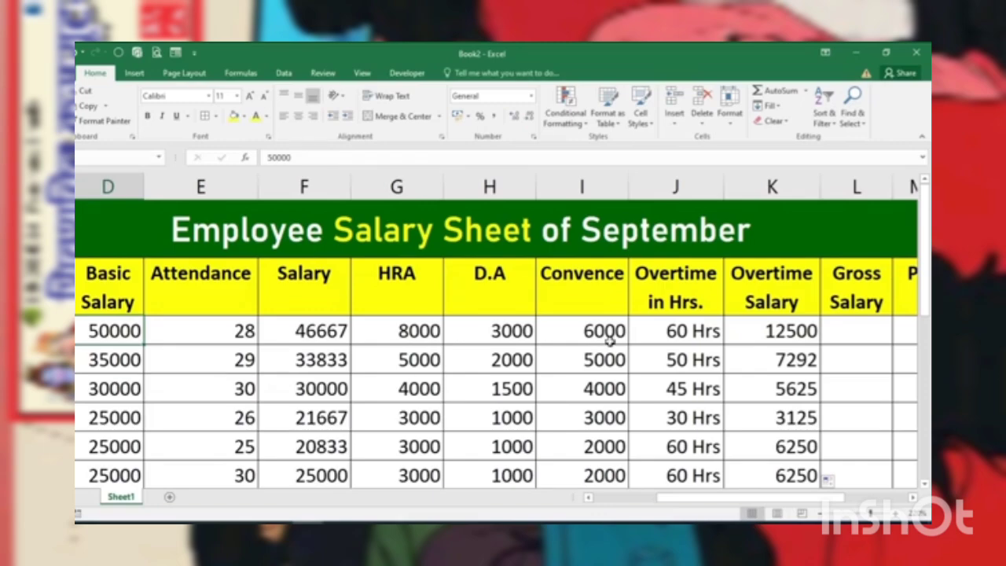
Step: Calculate the first employee's gross salary in L4 with the formula =F4+G4+H4+I4+K4
left_click(854, 331)
type("=")
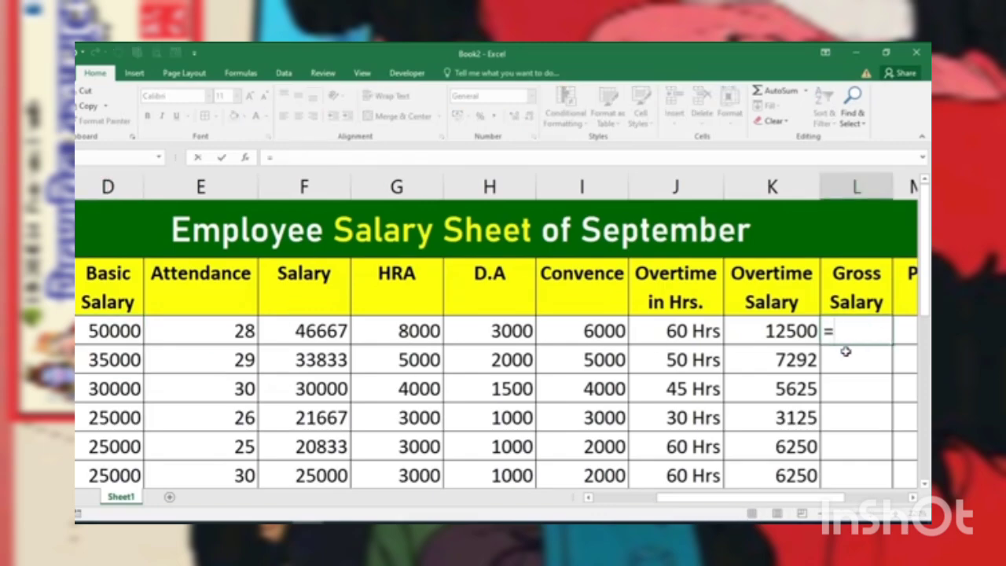
left_click(331, 331)
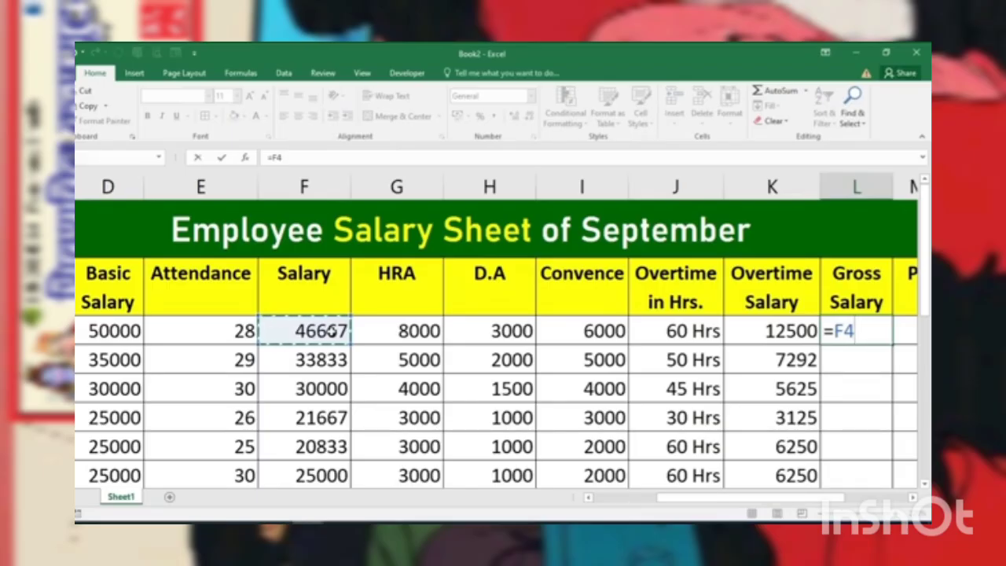
type("+")
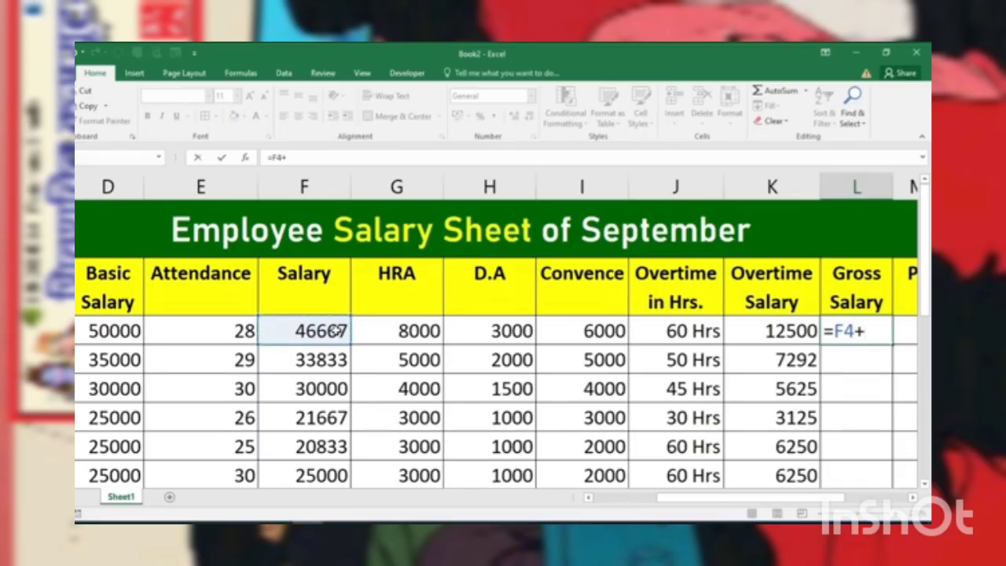
left_click(395, 327)
type("+")
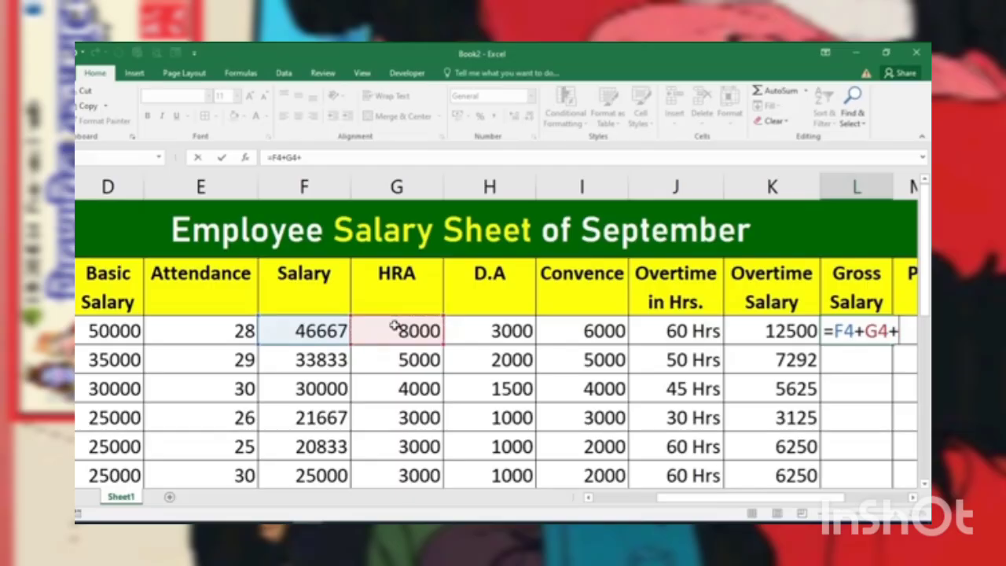
left_click(461, 331)
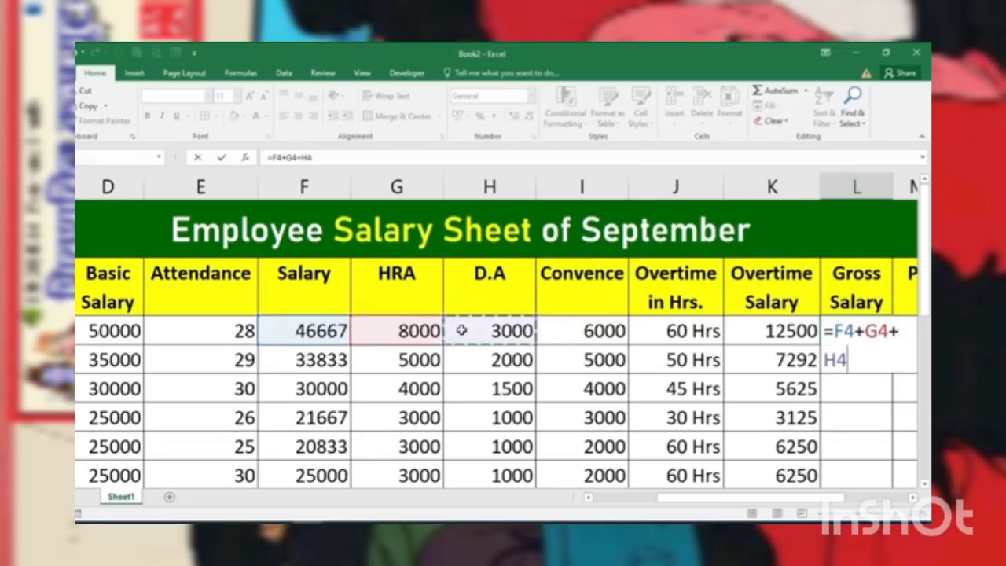
type("+")
left_click(591, 330)
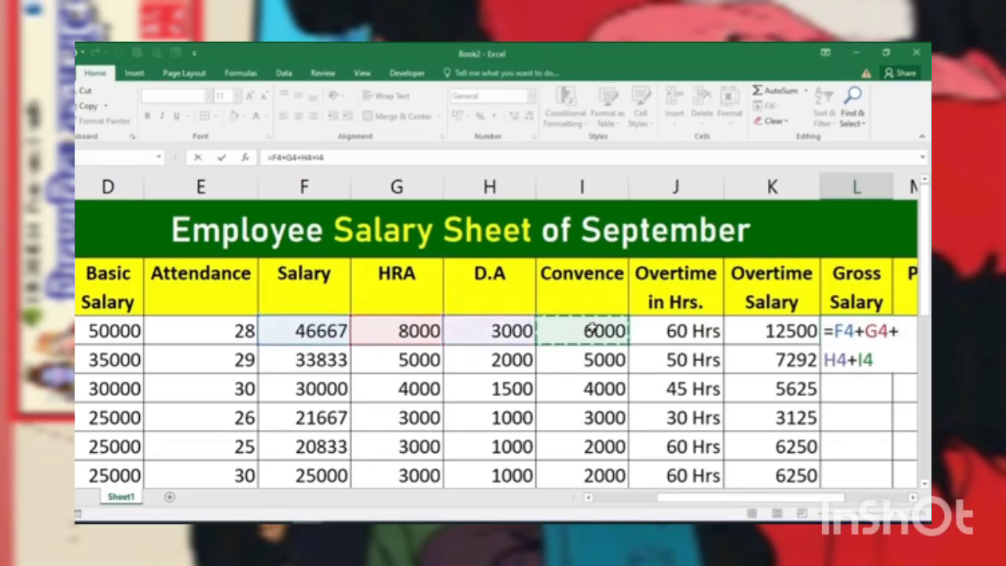
type("+")
left_click(762, 332)
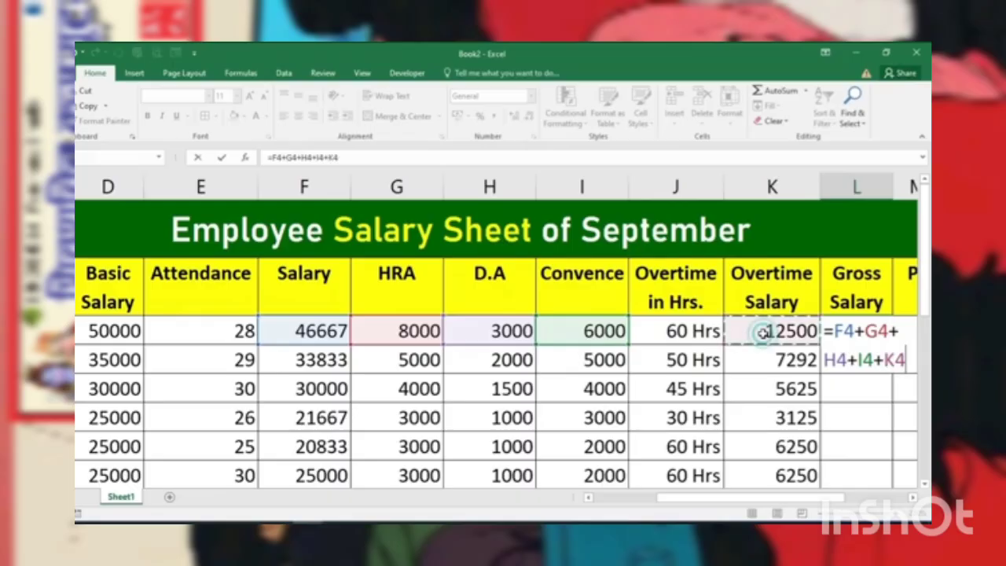
key("Return")
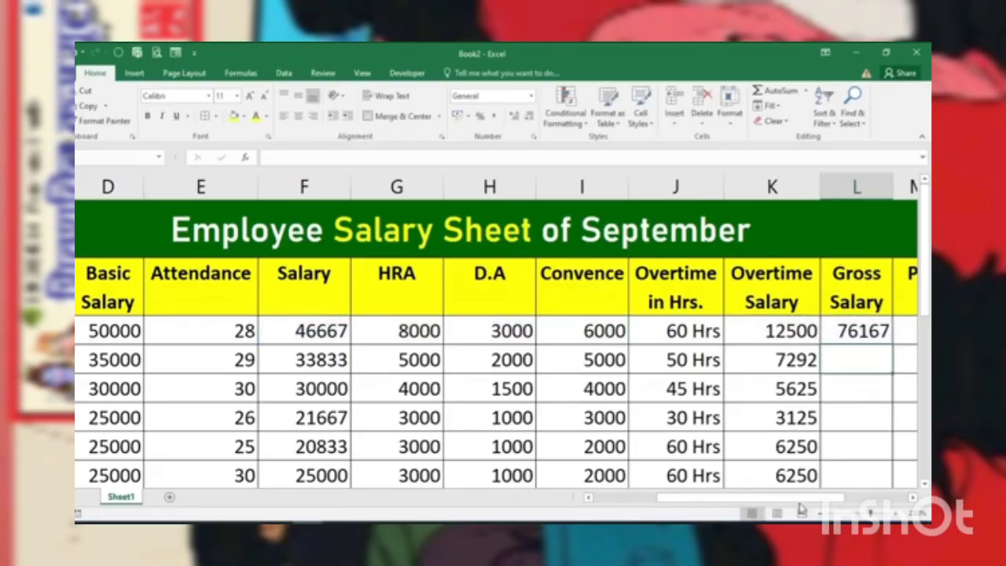
Step: Fill the gross salary formula from L4 down column L to the last employee row
left_click_drag(802, 500, 765, 511)
left_click(784, 332)
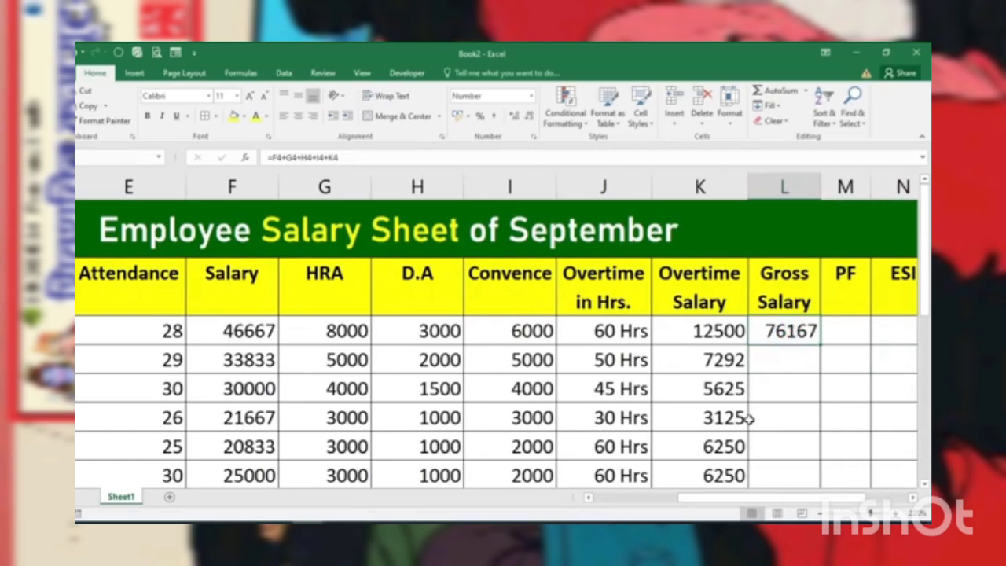
left_click(792, 283)
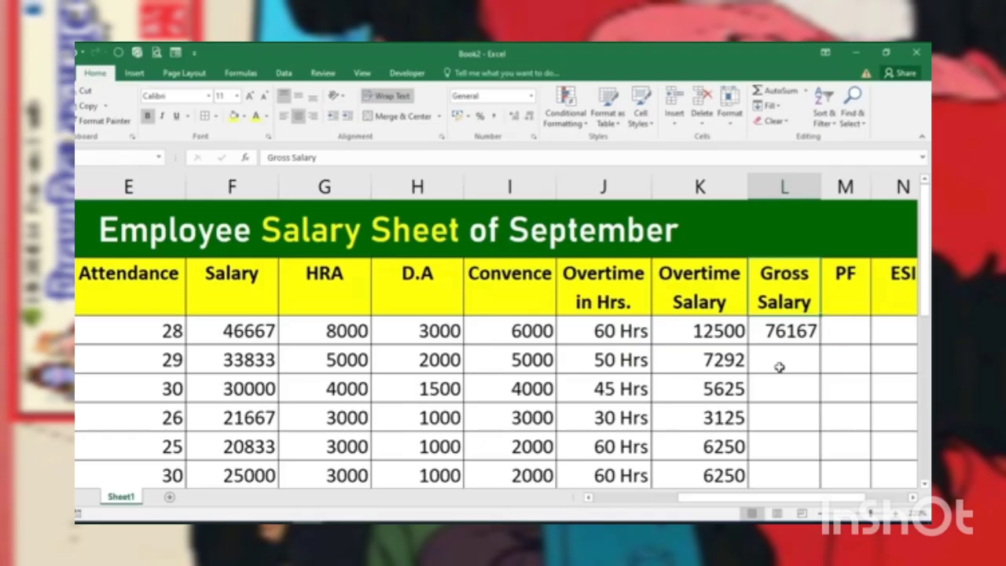
key("Down")
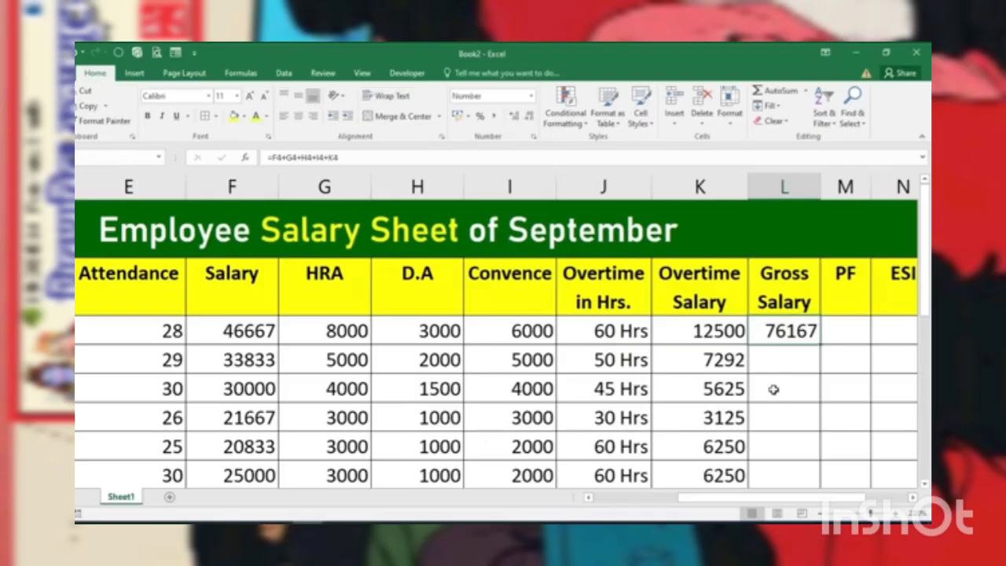
double_click(820, 345)
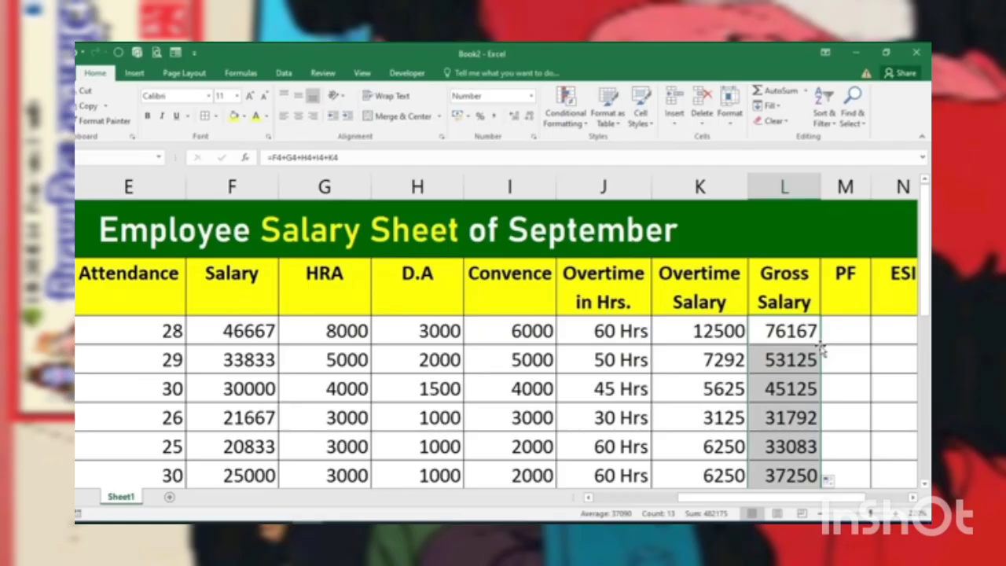
Step: Calculate the first employee's PF in M4 as 12% of the salary with the formula =F4*12/100
left_click_drag(755, 498, 797, 507)
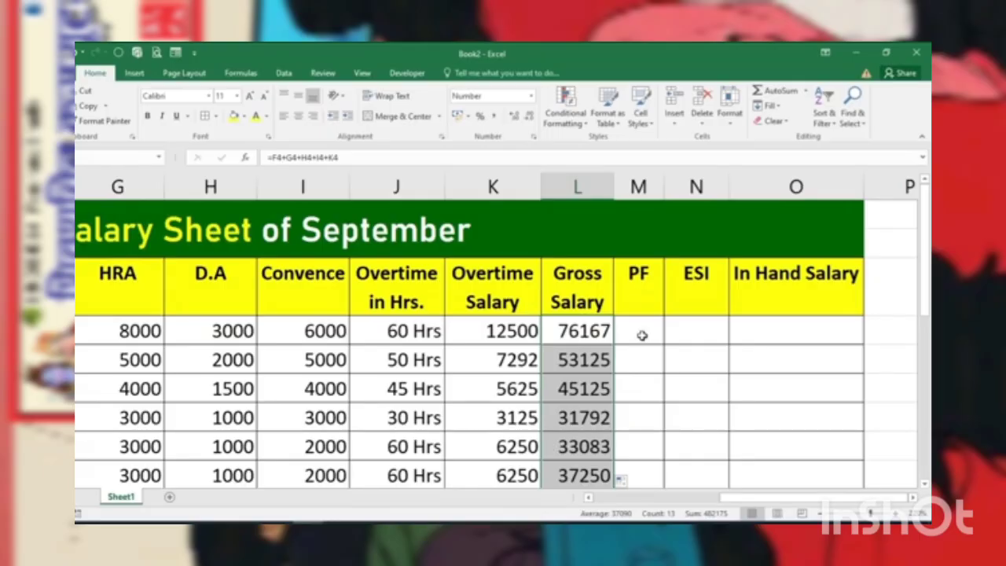
left_click(641, 335)
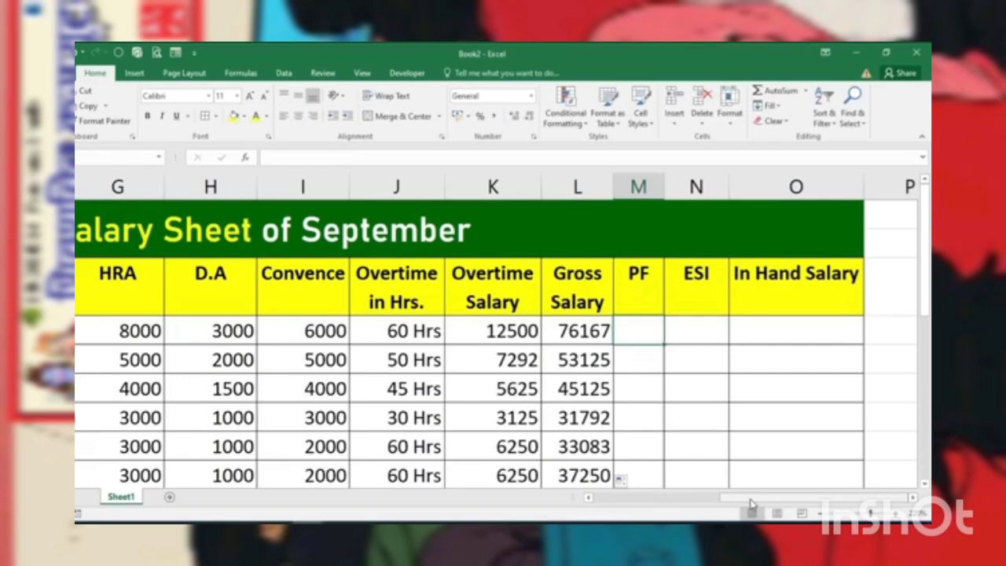
mouse_move(751, 504)
left_mouse_down()
mouse_move(691, 506)
mouse_move(757, 505)
left_mouse_up()
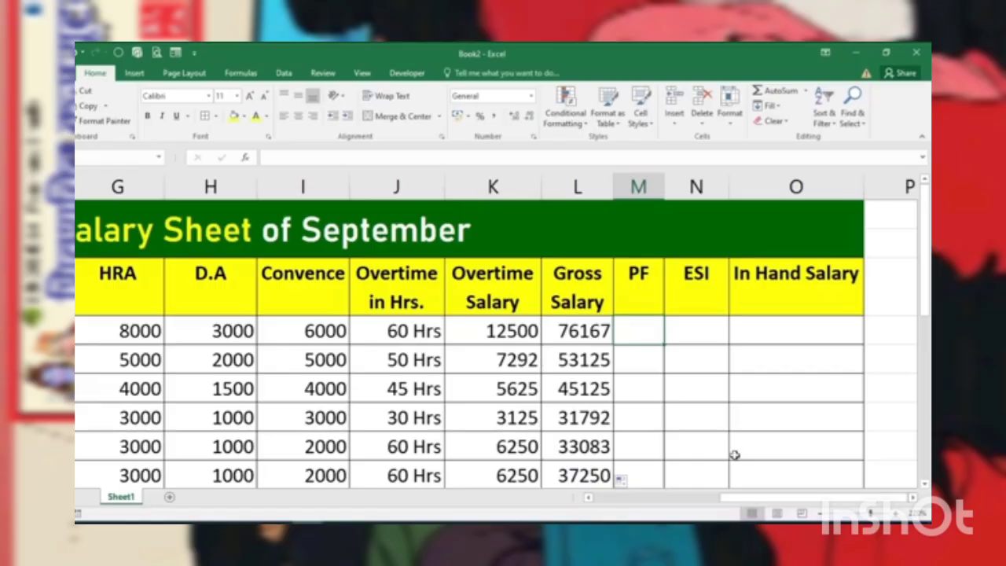
type("=")
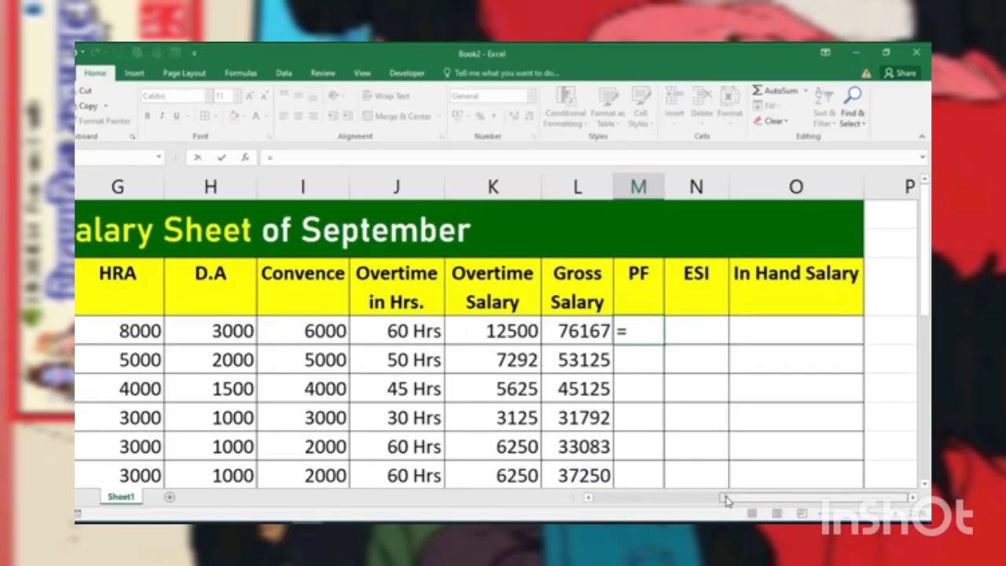
left_click_drag(725, 499, 685, 499)
left_click(268, 331)
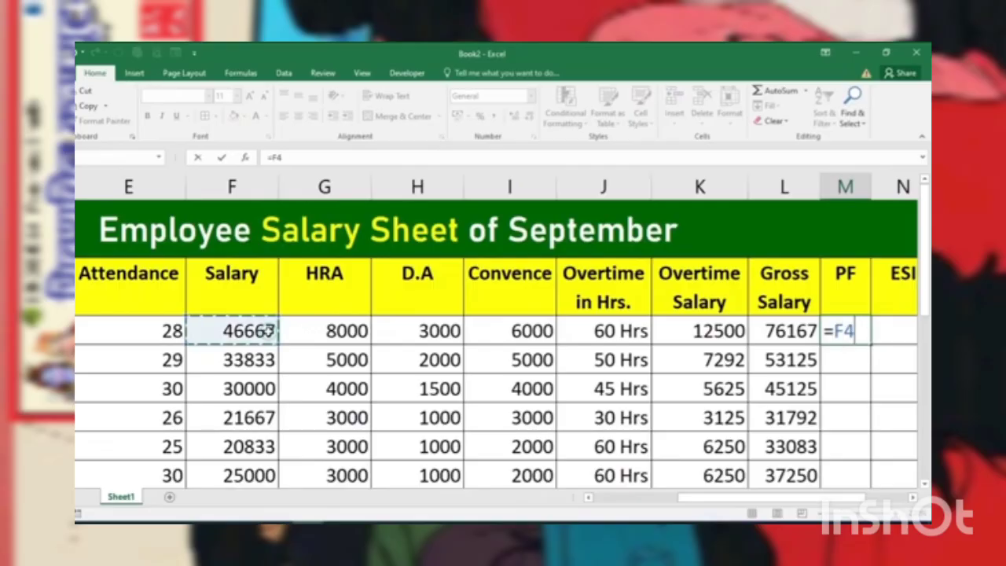
type("*")
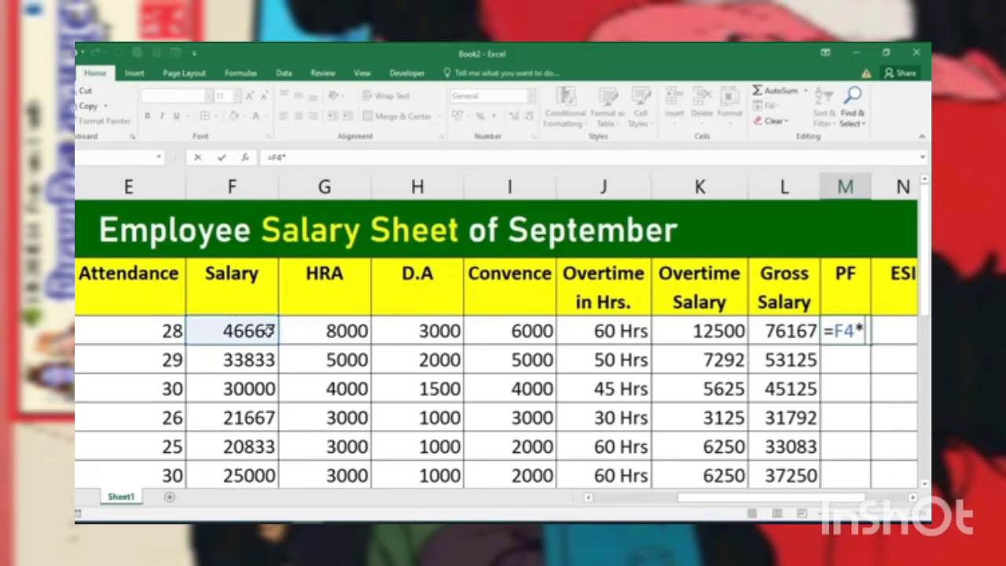
type("12")
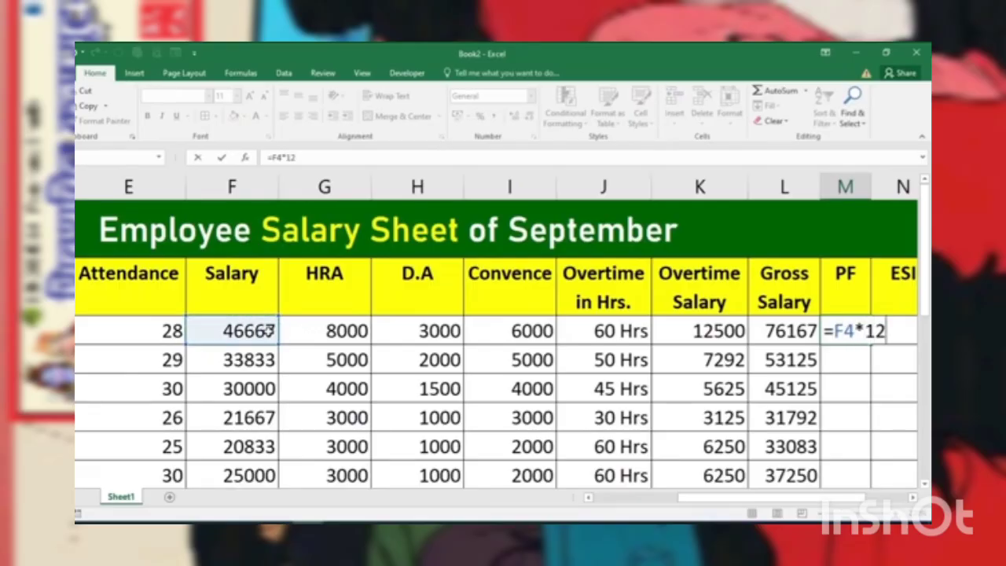
type("/100")
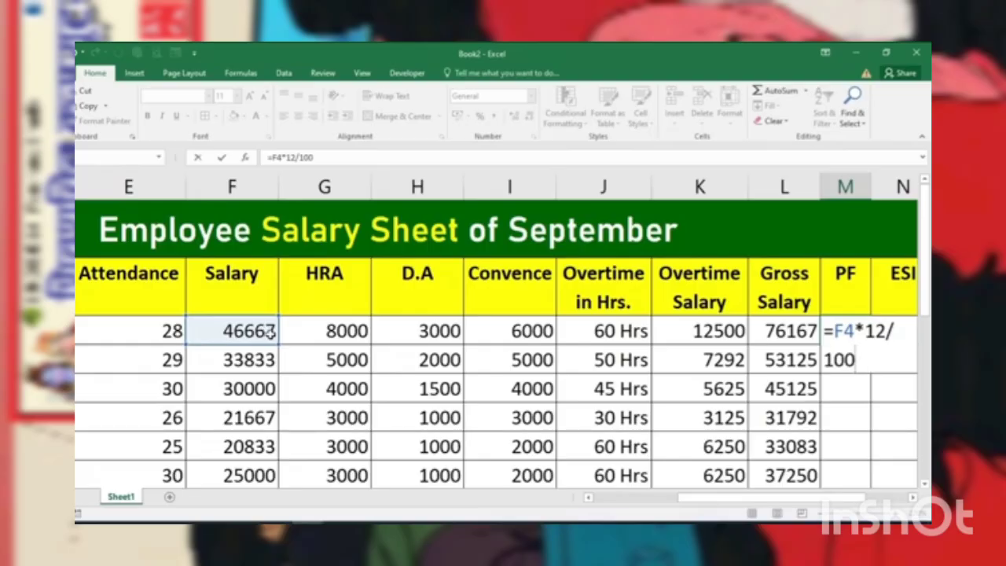
left_click_drag(815, 507, 836, 509)
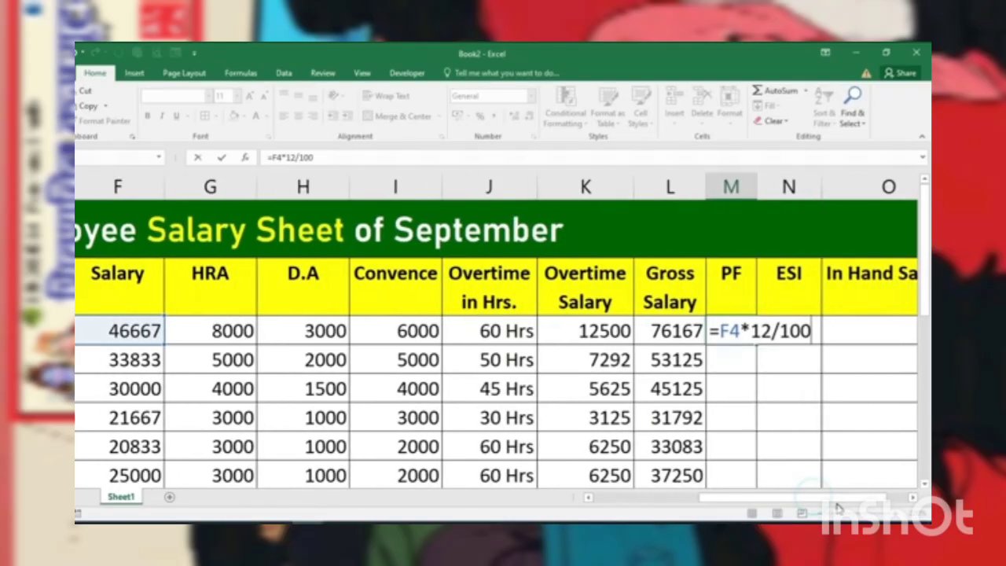
key("Return")
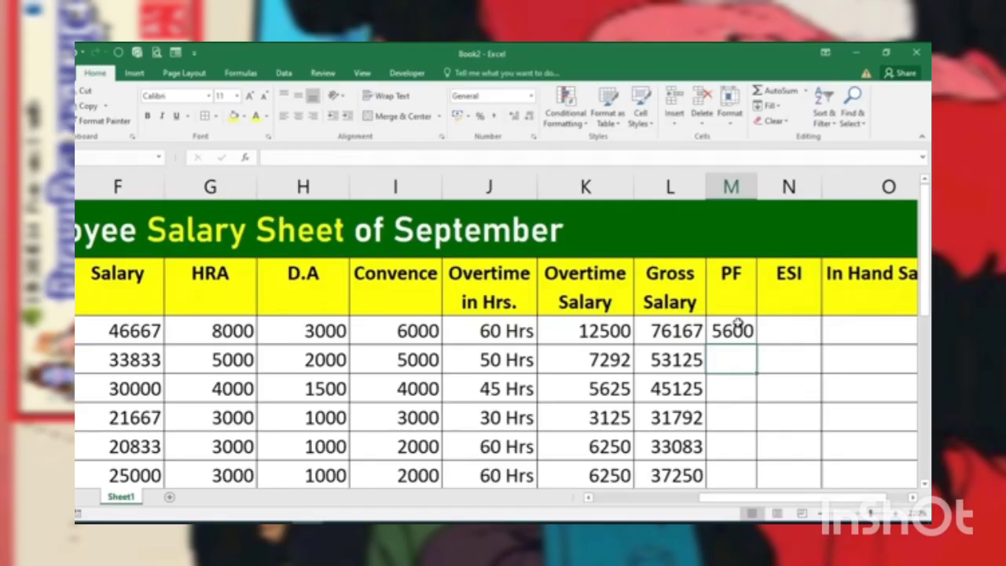
Step: Calculate the first employee's ESI in N4 as 0.75% of the salary with the formula =F4*0.75/100
left_click(776, 322)
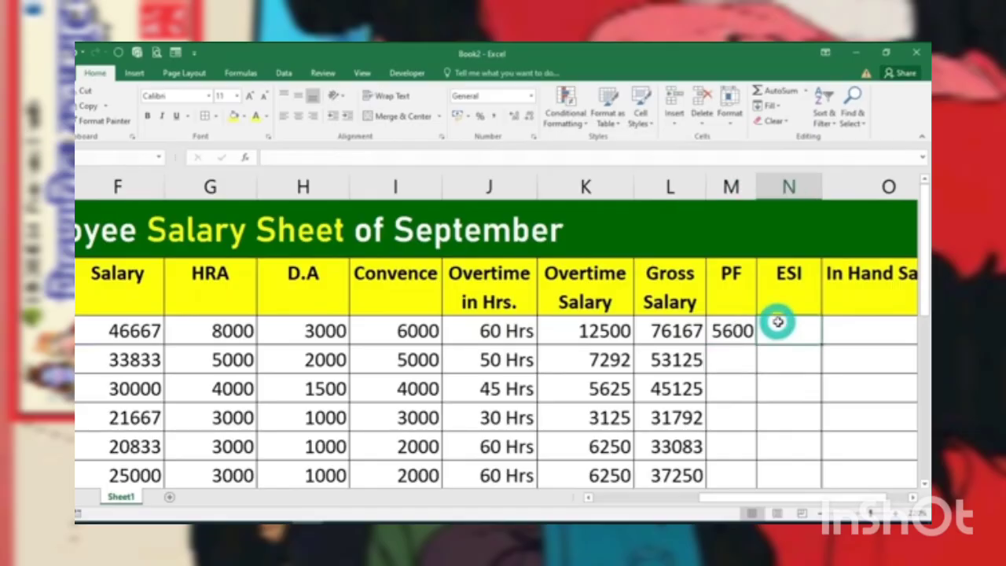
type("=")
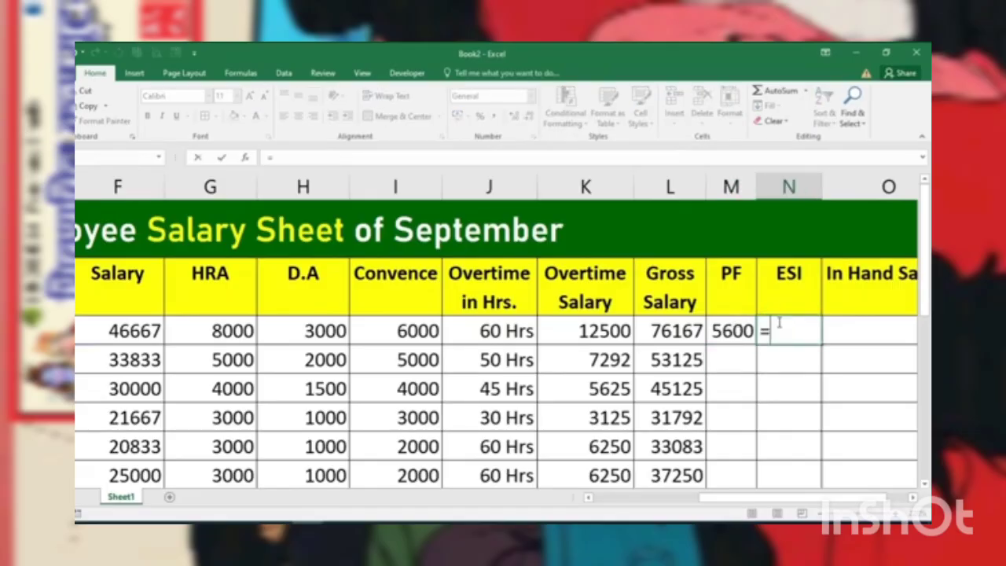
left_click(128, 323)
type("*")
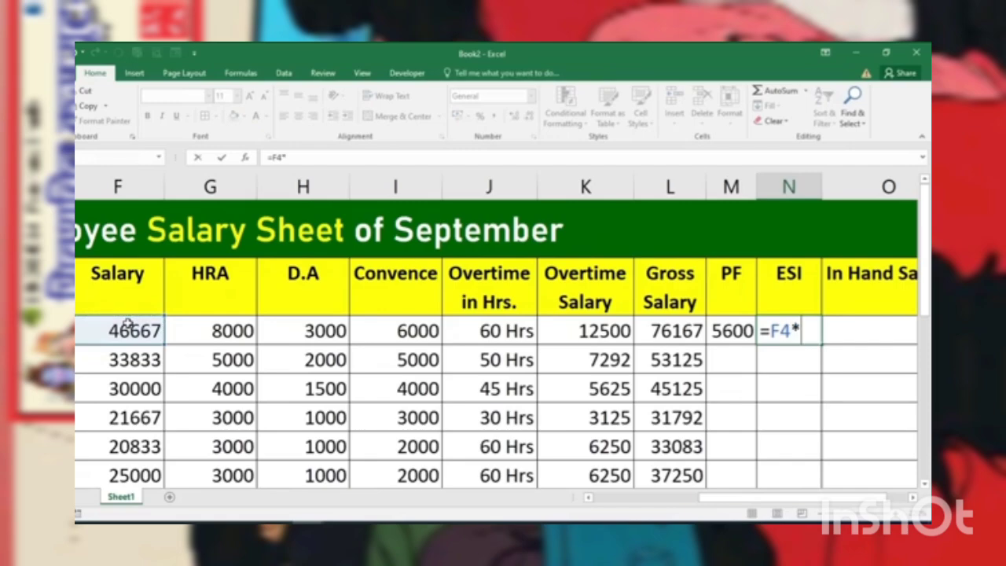
type("0.75")
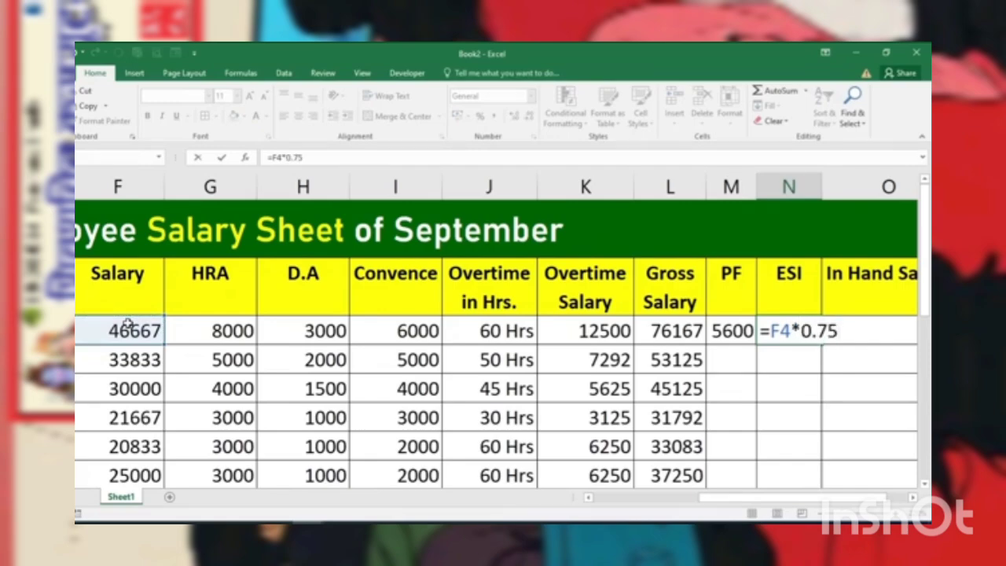
type("/100")
key("Return")
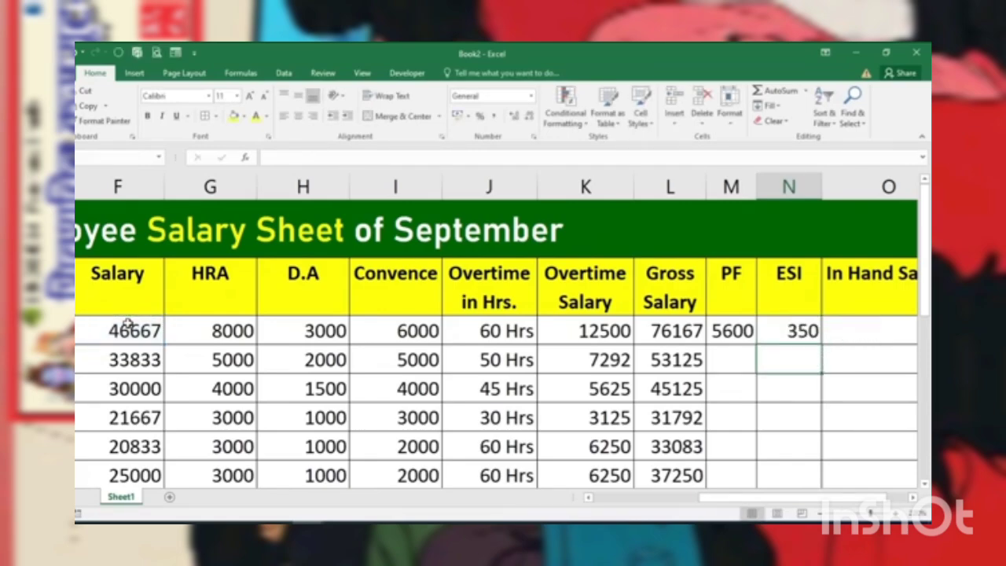
Step: Fill the PF and ESI formulas down columns M and N to the last employee row, showing ESI without decimals
left_click(734, 333)
double_click(751, 345)
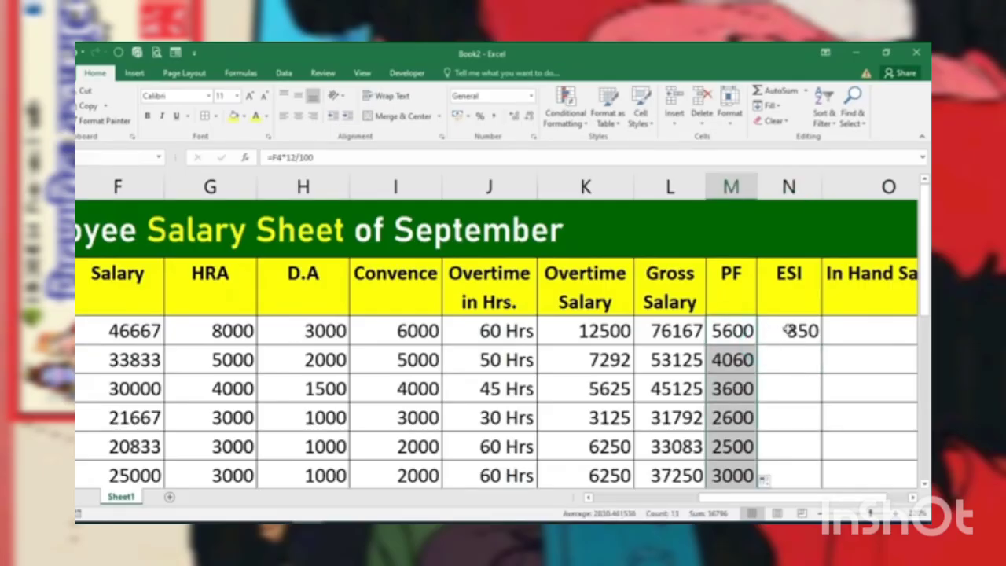
left_click(794, 331)
double_click(820, 345)
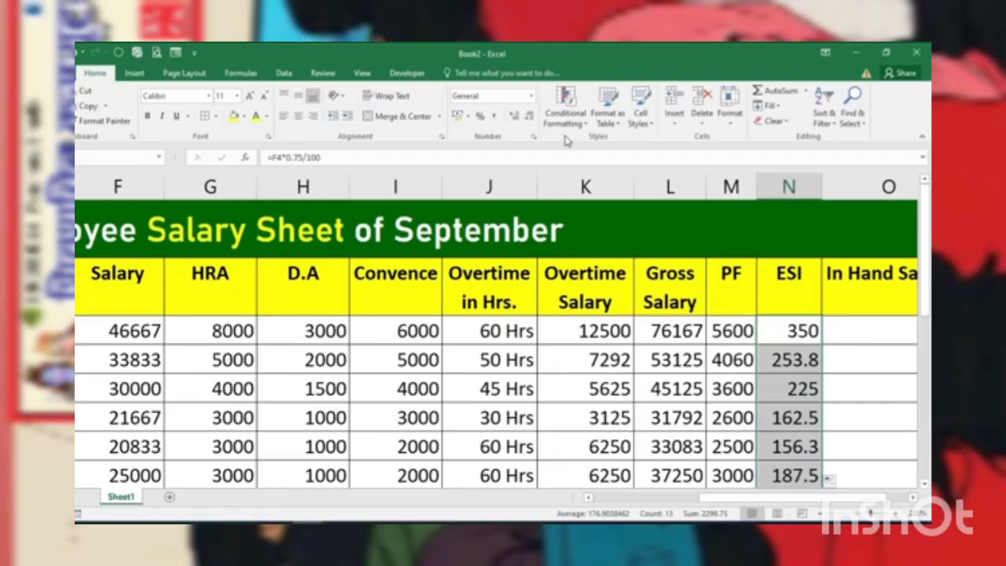
left_click(532, 116)
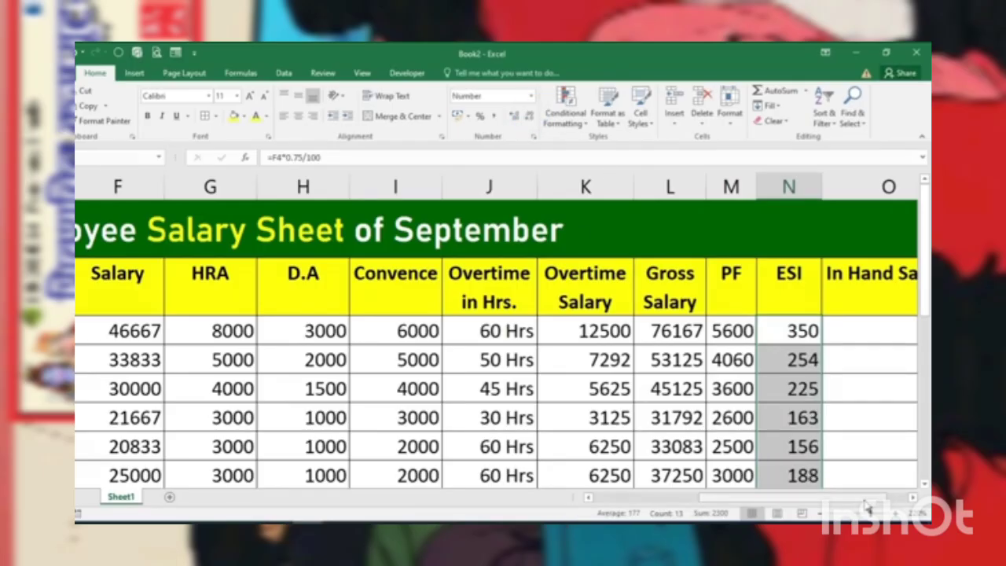
Step: Calculate the first employee's in-hand salary in O4 with the formula =L4-M4-N4
left_click_drag(864, 496, 888, 497)
left_click(817, 336)
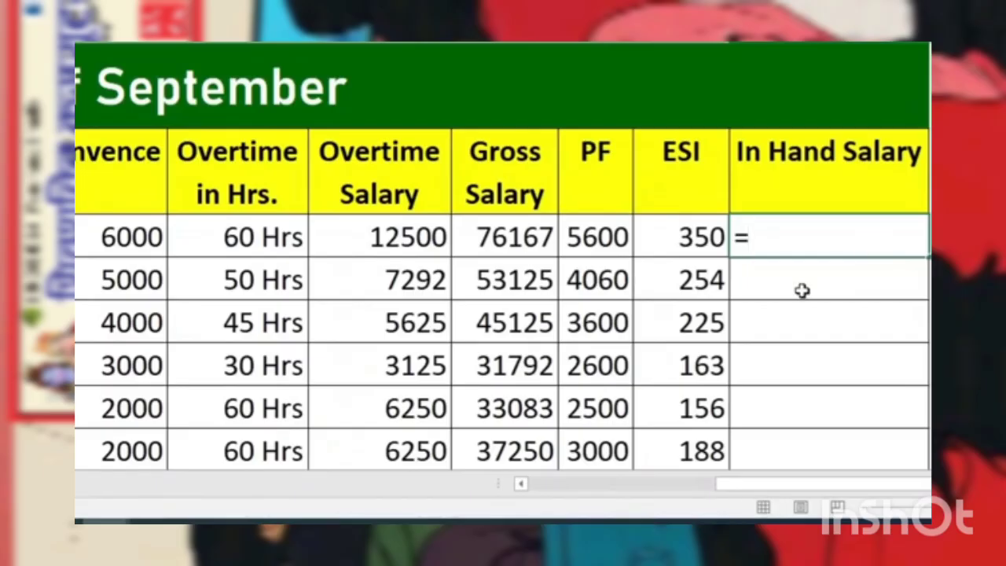
left_click(507, 235)
type("-")
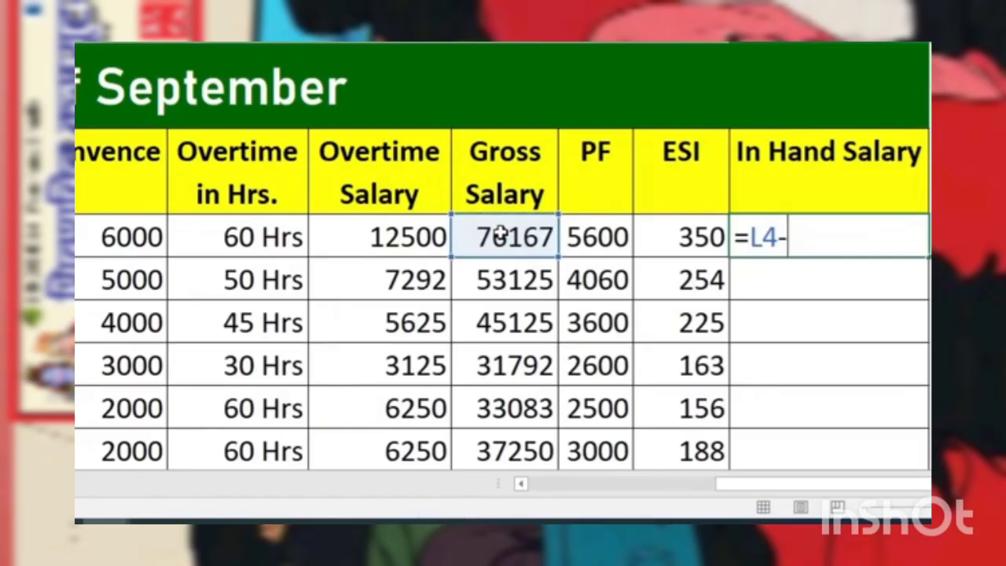
left_click(593, 237)
type("-")
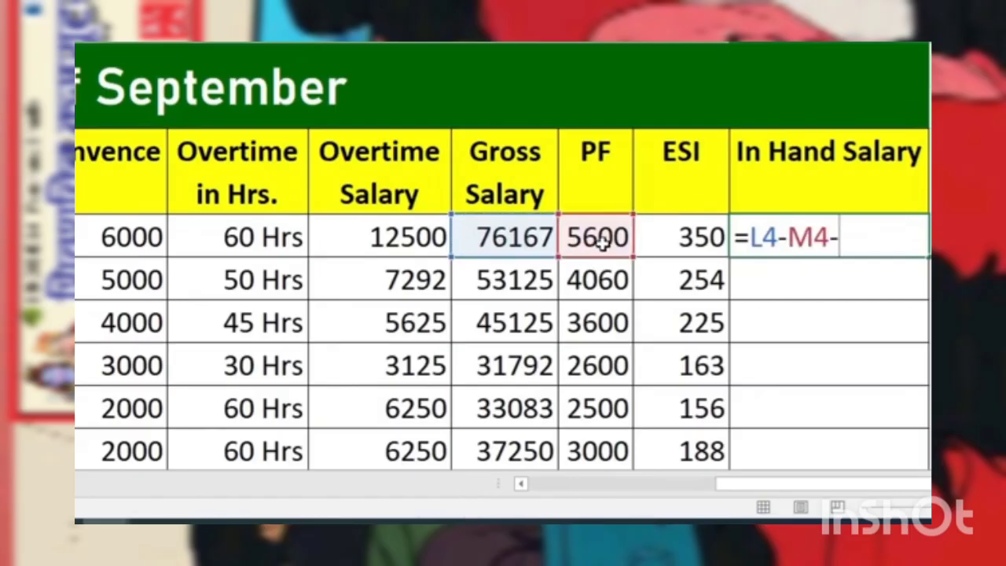
left_click(660, 246)
key("Return")
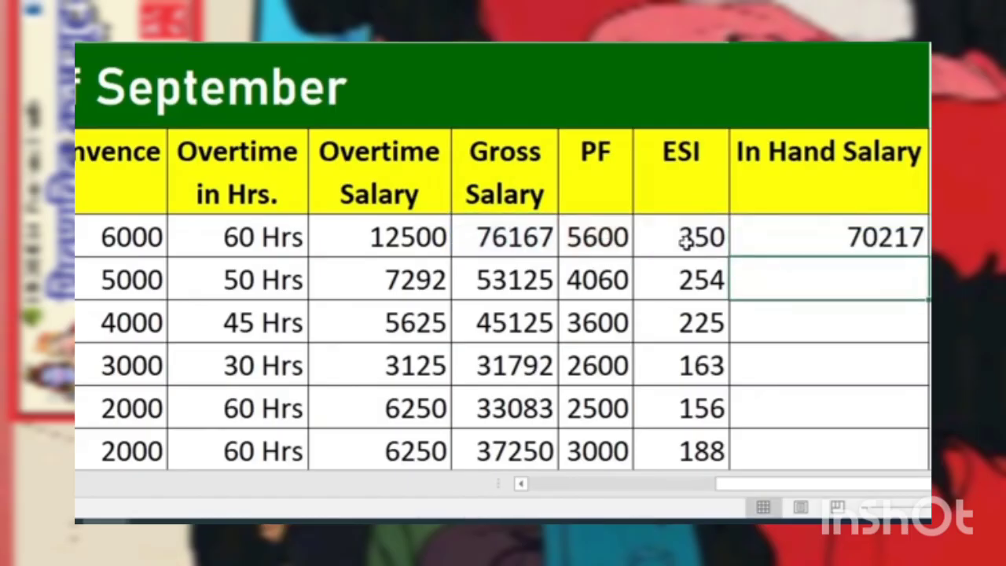
Step: Enter =L5-M5-N5 as the second employee's in-hand salary in O5 and fill the formula down column O to the last employee row
type("=")
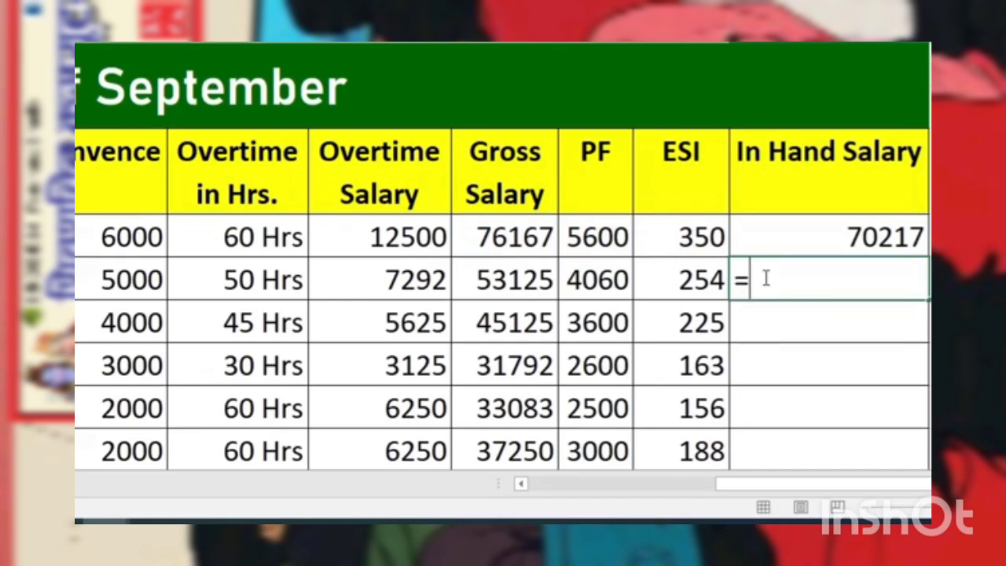
left_click(504, 287)
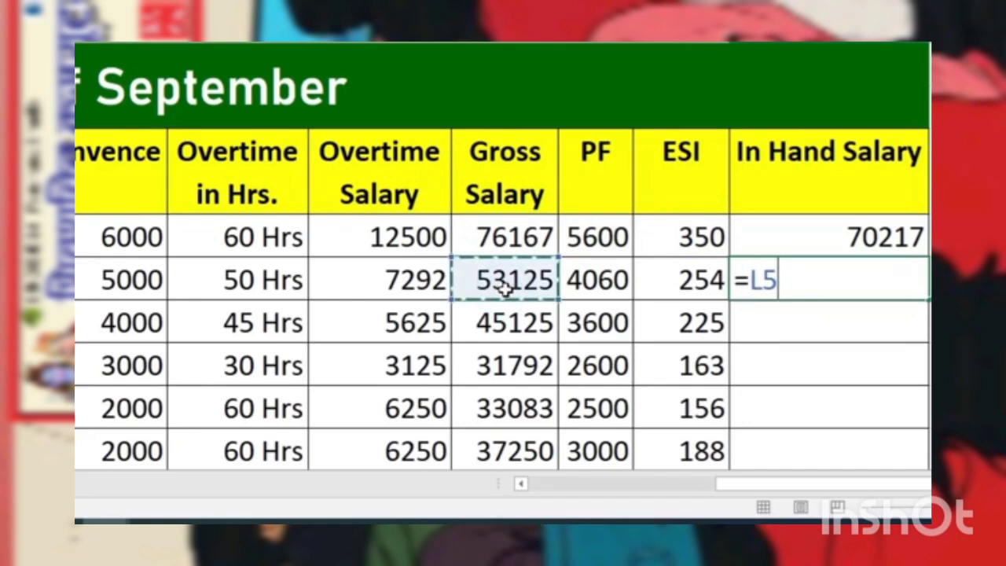
type("-")
left_click(595, 283)
type("-")
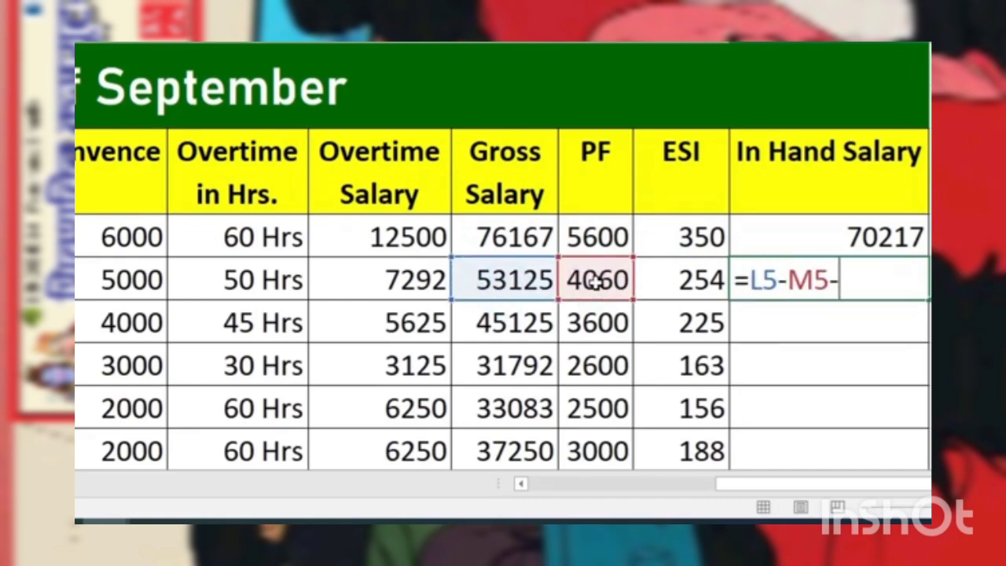
left_click(667, 281)
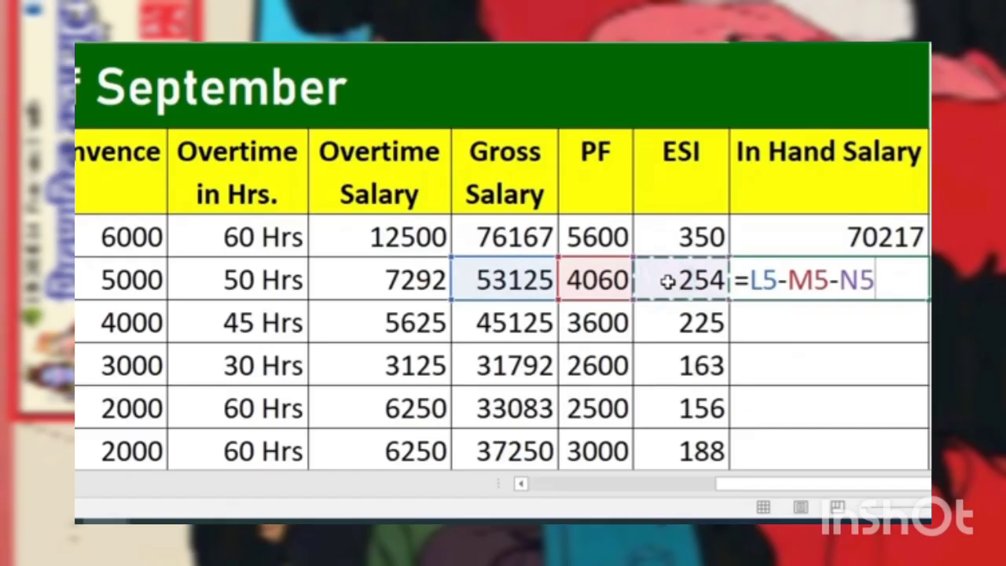
key("Return")
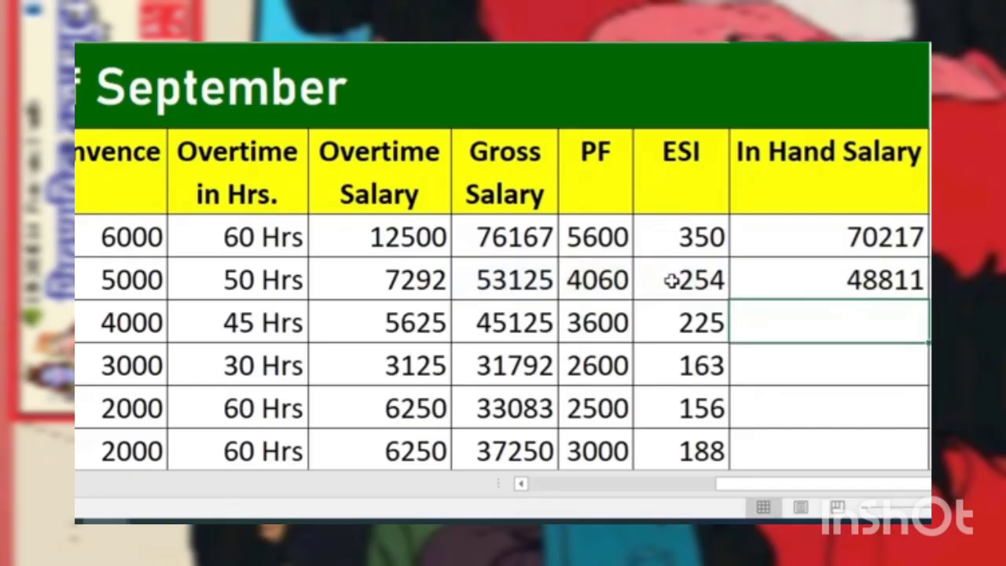
left_click(864, 268)
double_click(927, 300)
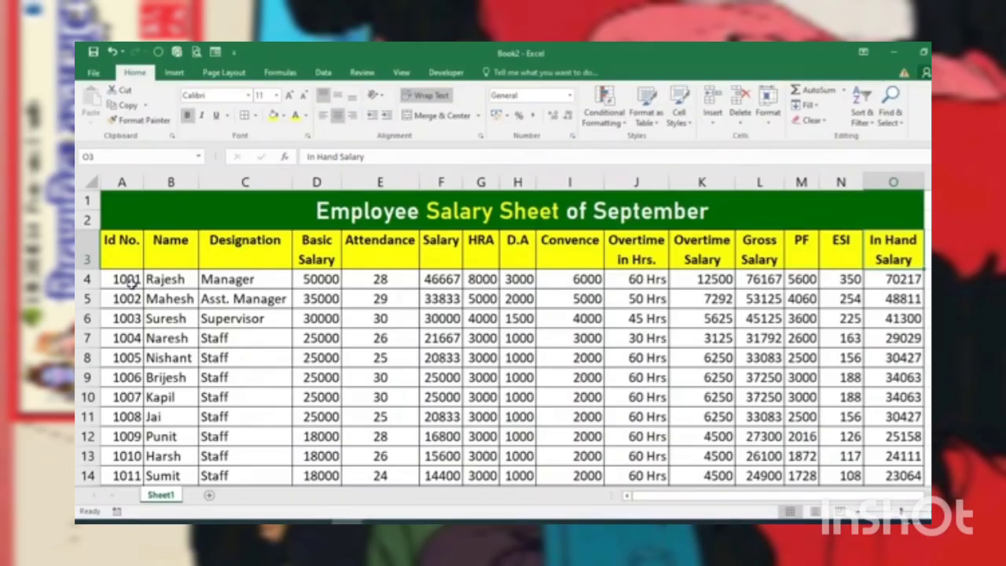
Step: Format the Id No. cells A4:A14 with a dark red fill and white font
left_click_drag(129, 283, 133, 474)
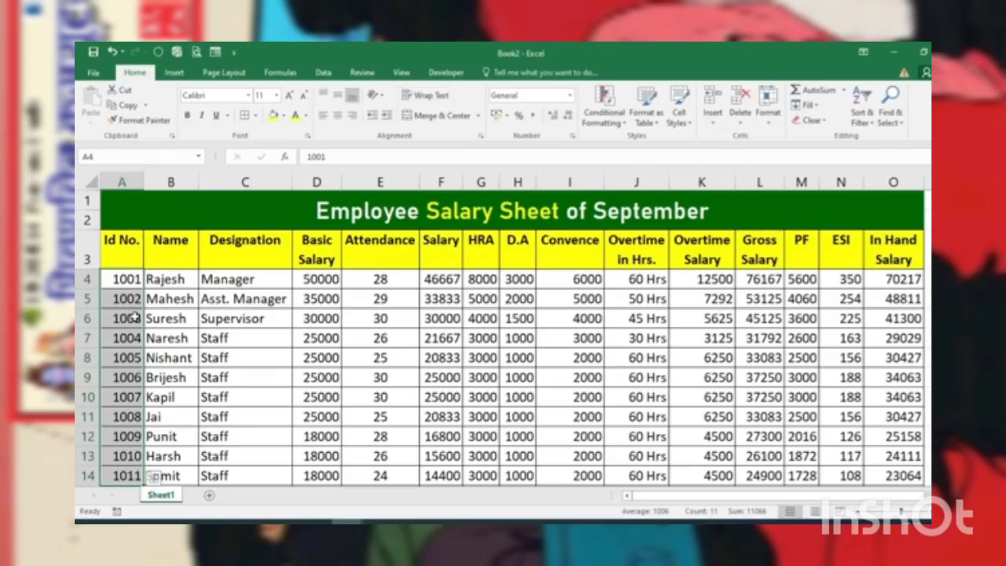
left_click(282, 116)
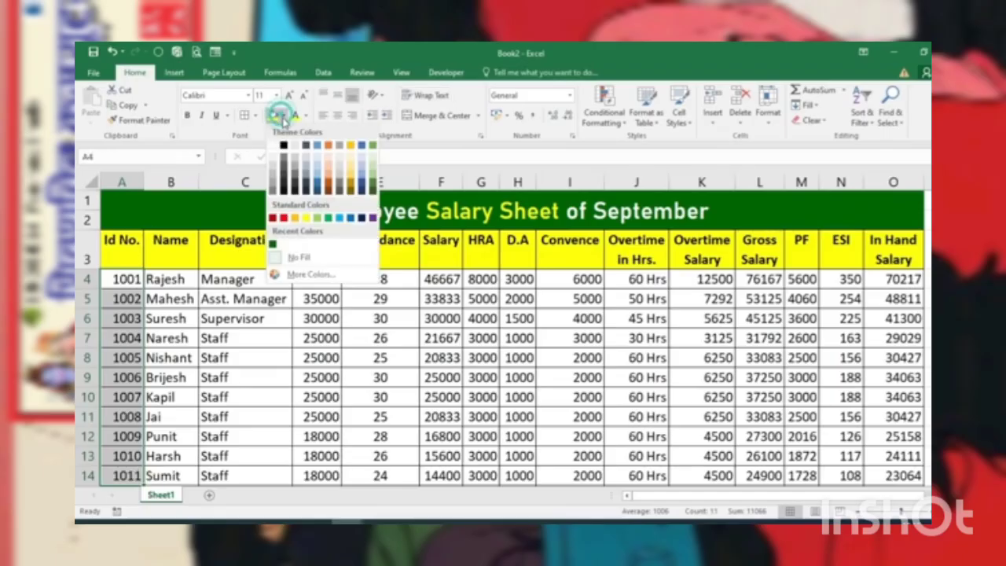
left_click(273, 218)
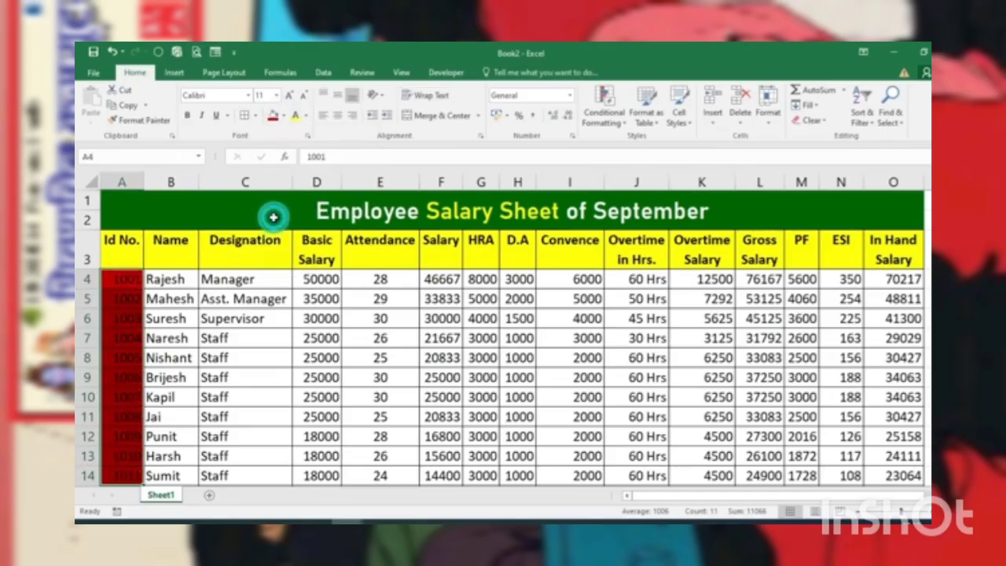
left_click(305, 116)
left_click(296, 162)
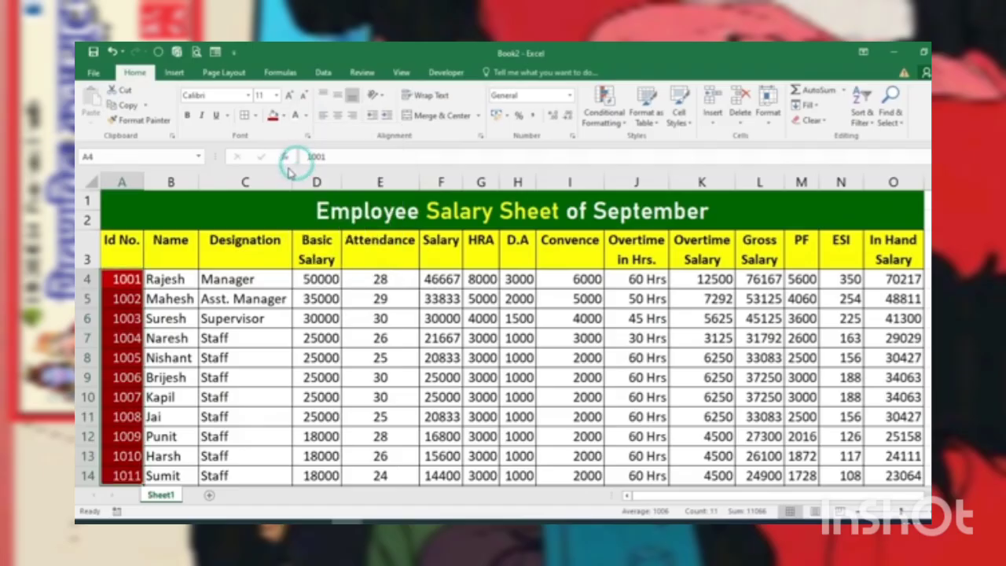
Step: Format the Attendance cells E4:E14 with a dark red fill and bold white font
left_click_drag(379, 279, 381, 477)
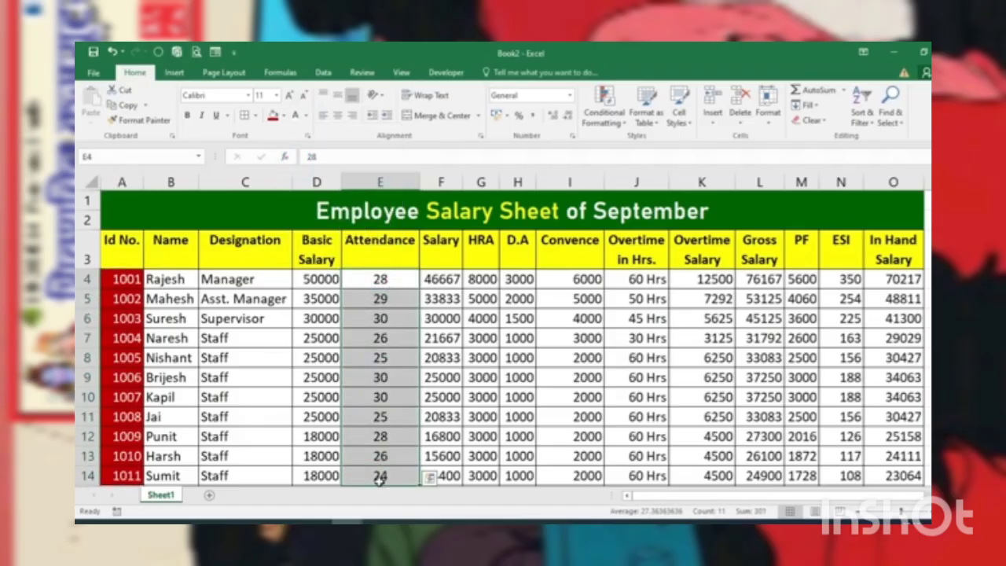
left_click(271, 116)
left_click(294, 115)
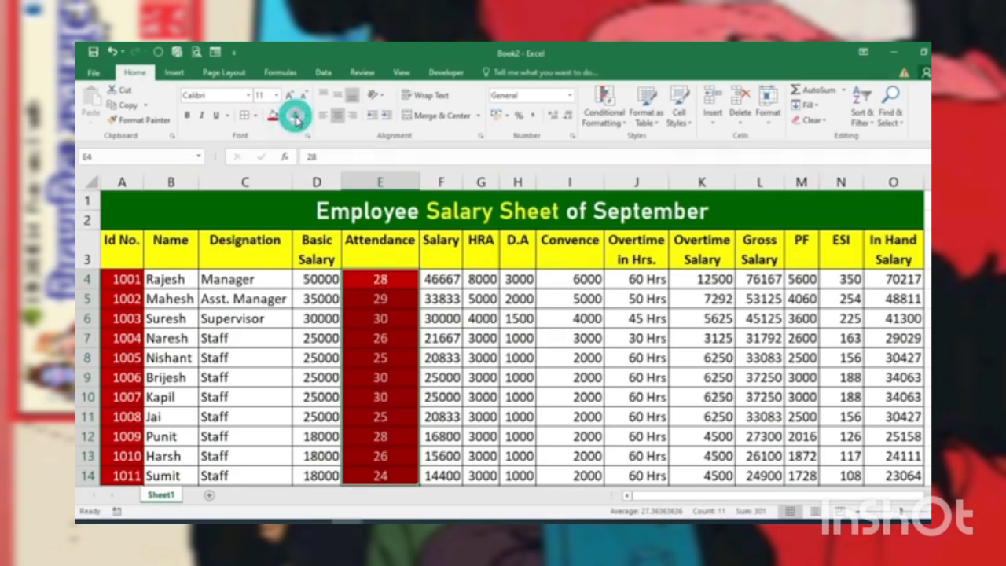
left_click(187, 115)
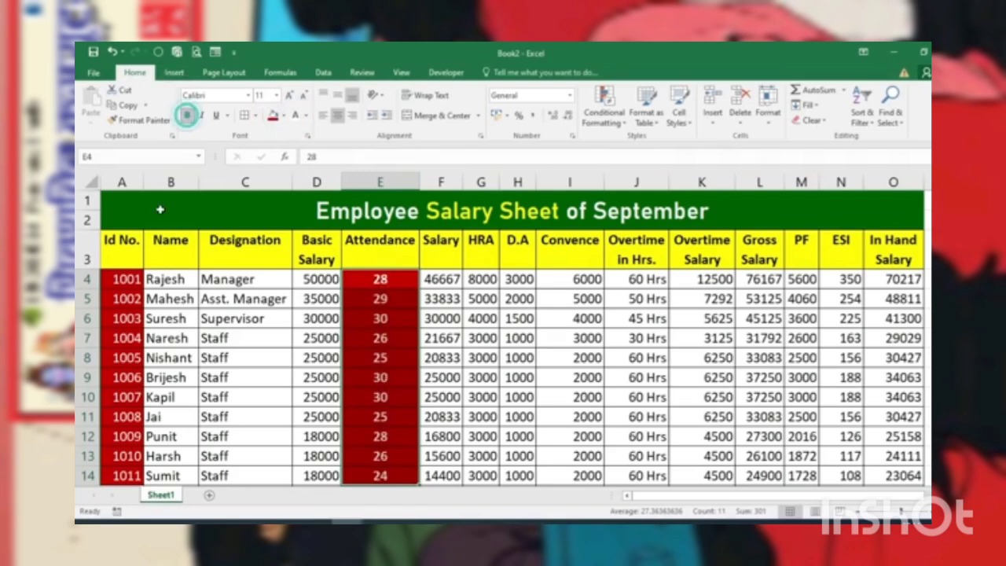
Step: Bold the Id No. cells A4:A14 and give the In Hand Salary cells O4:O14 a dark red fill with bold white font
left_click_drag(128, 279, 134, 476)
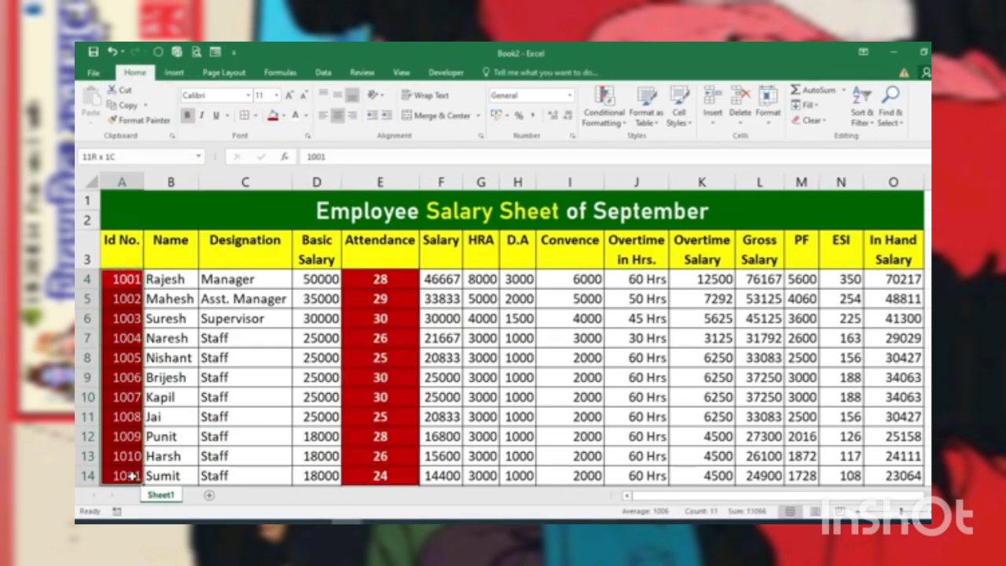
left_click(186, 116)
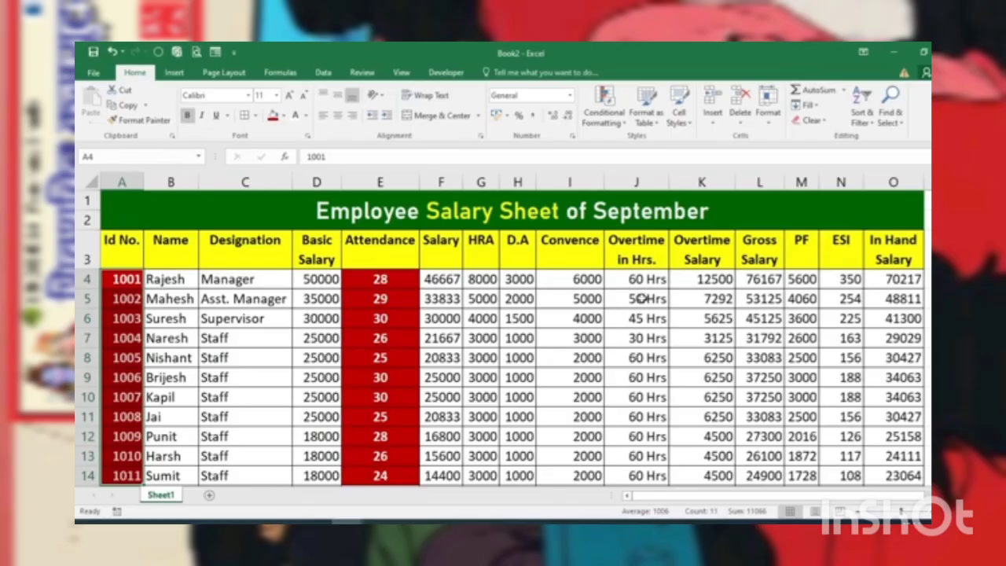
left_click_drag(893, 276, 894, 476)
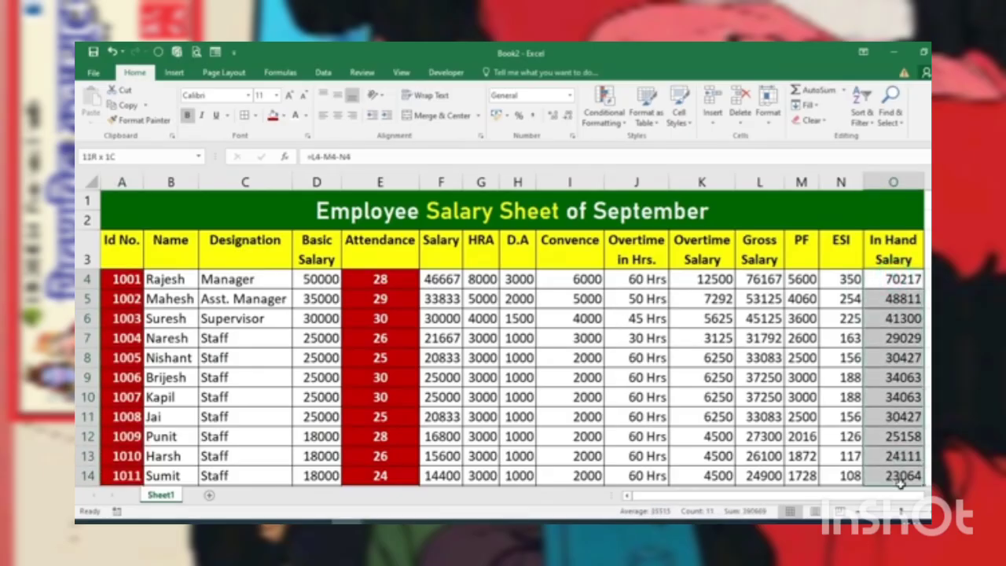
left_click(272, 116)
left_click(295, 116)
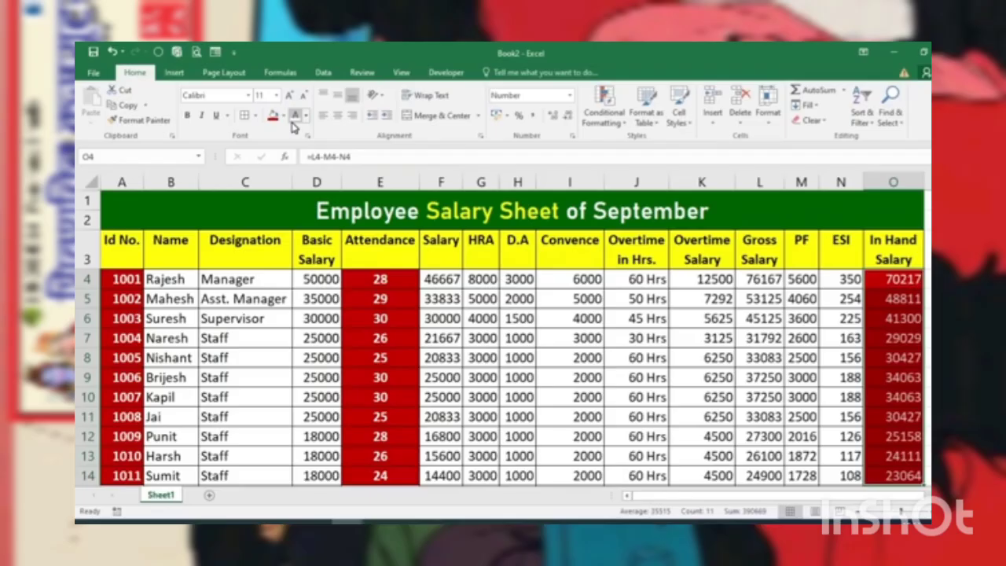
left_click(187, 115)
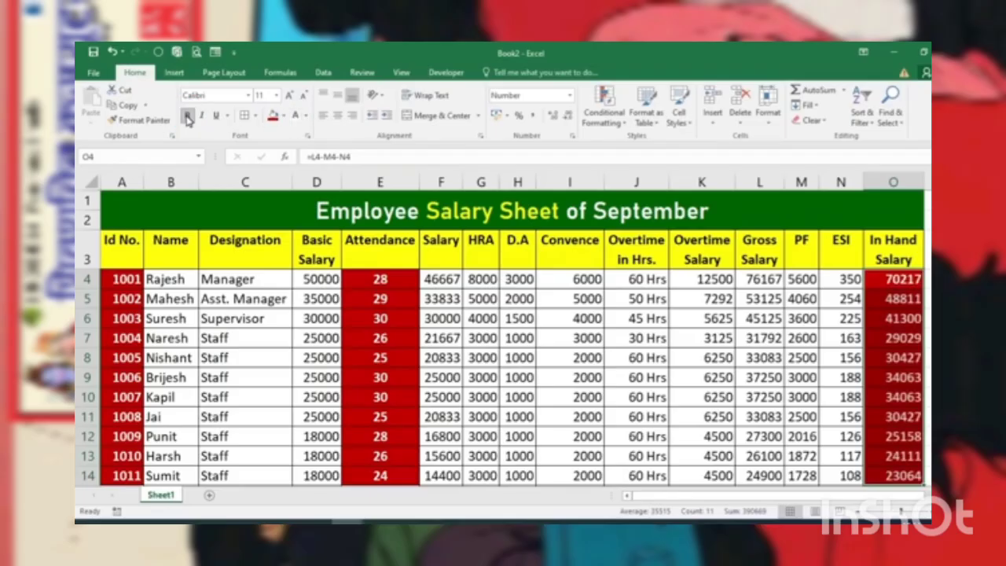
Step: Format the HRA, D.A and Convence cells G4:I14 with a dark blue fill and bold, centered white font
left_click_drag(481, 279, 581, 472)
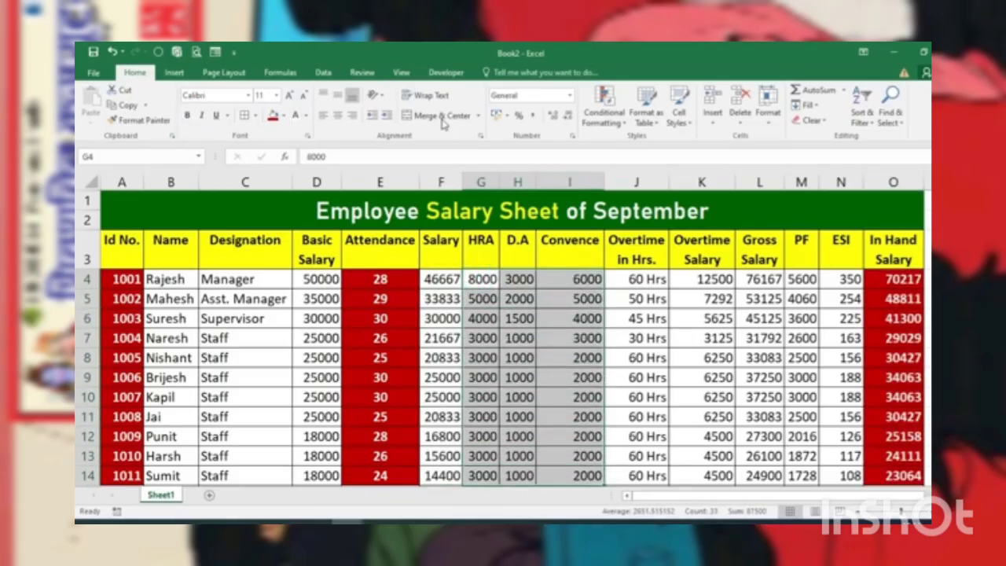
left_click(285, 117)
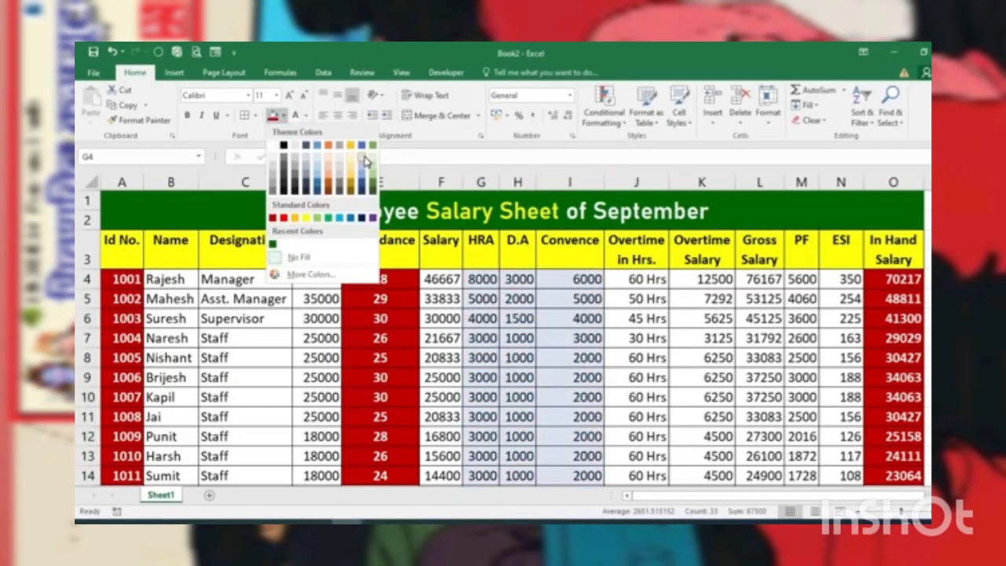
left_click(365, 218)
left_click(296, 118)
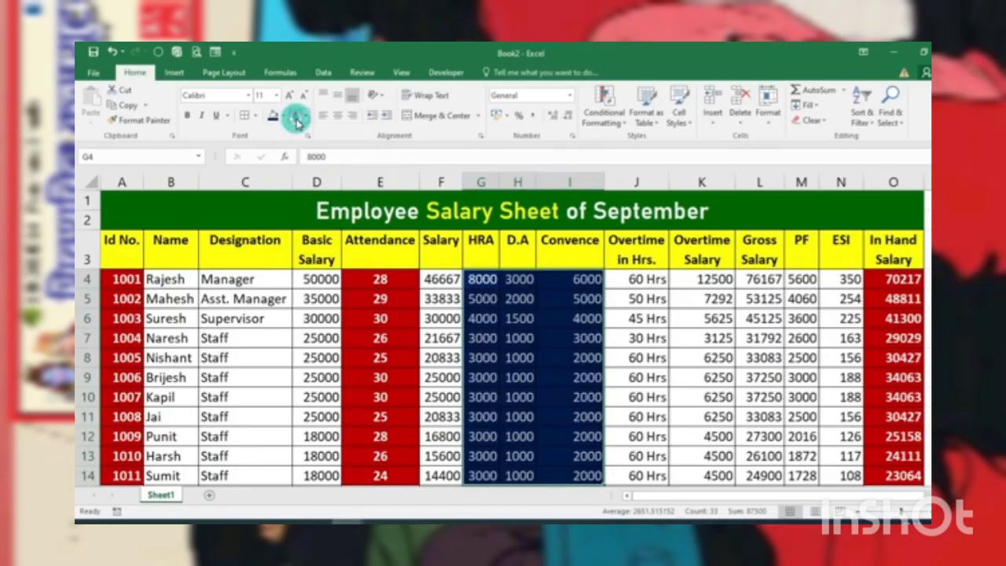
left_click(186, 116)
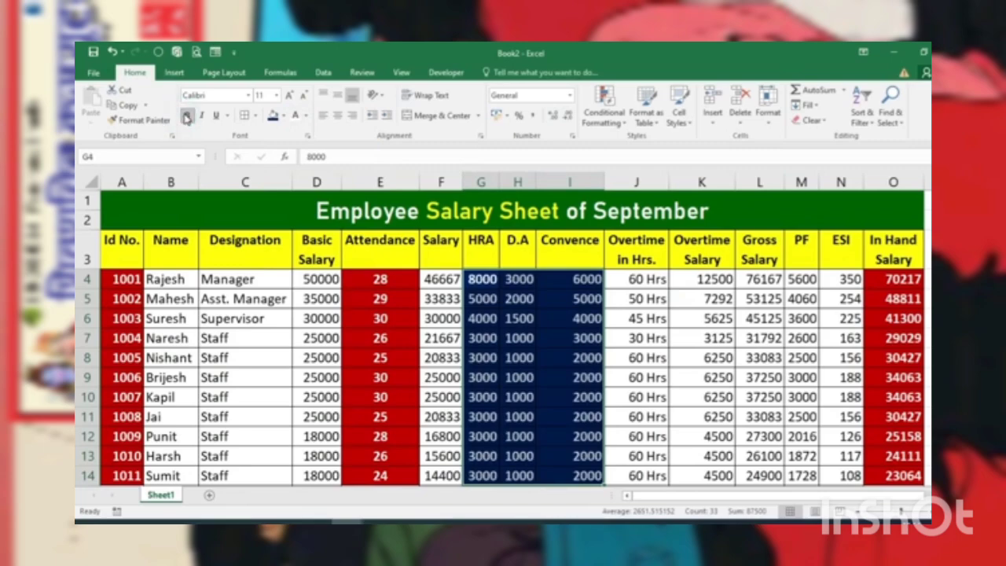
left_click(336, 118)
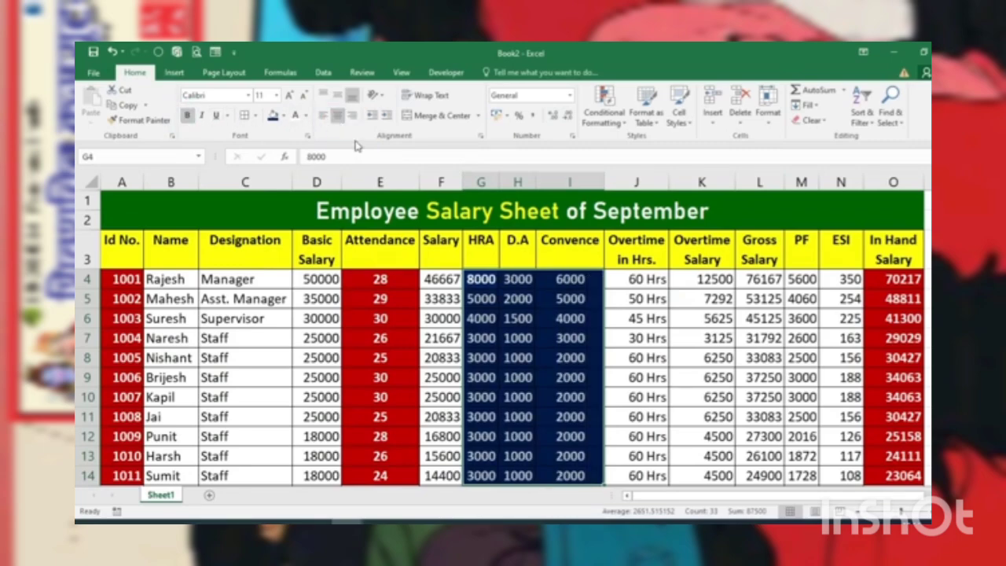
Step: Fill the Overtime in Hrs. and Overtime Salary cells J4:K14 with light gold
left_click_drag(640, 279, 719, 475)
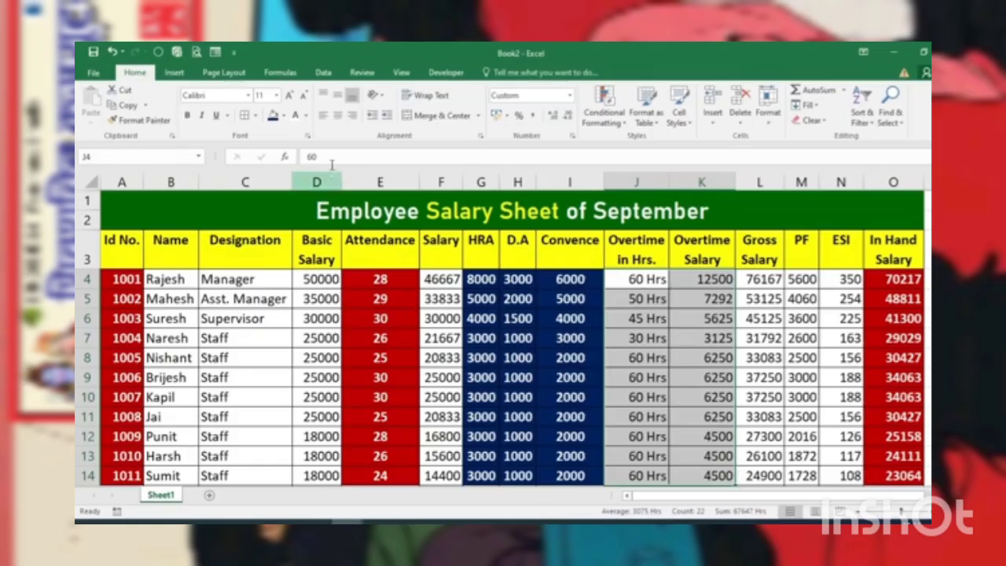
left_click(283, 116)
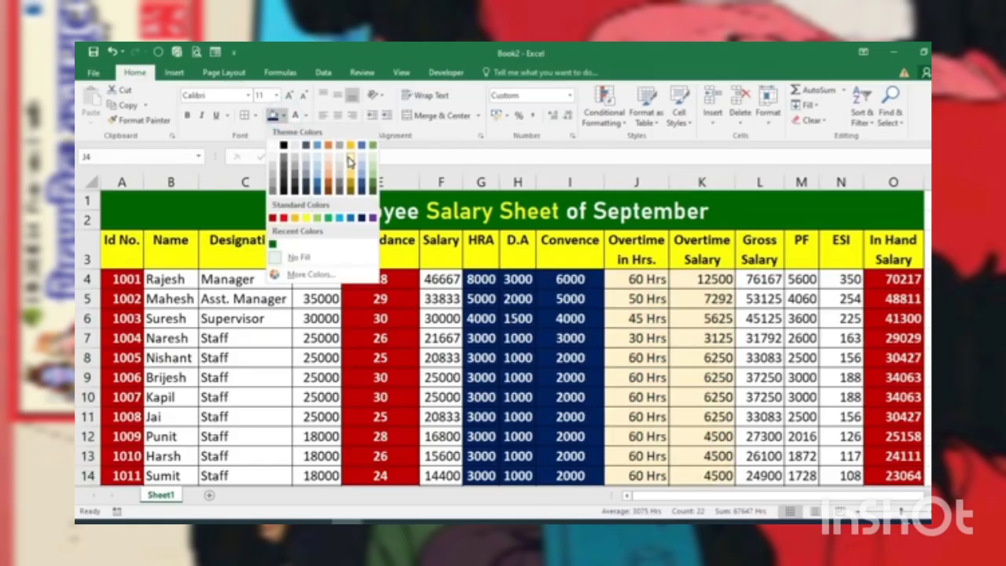
left_click(351, 161)
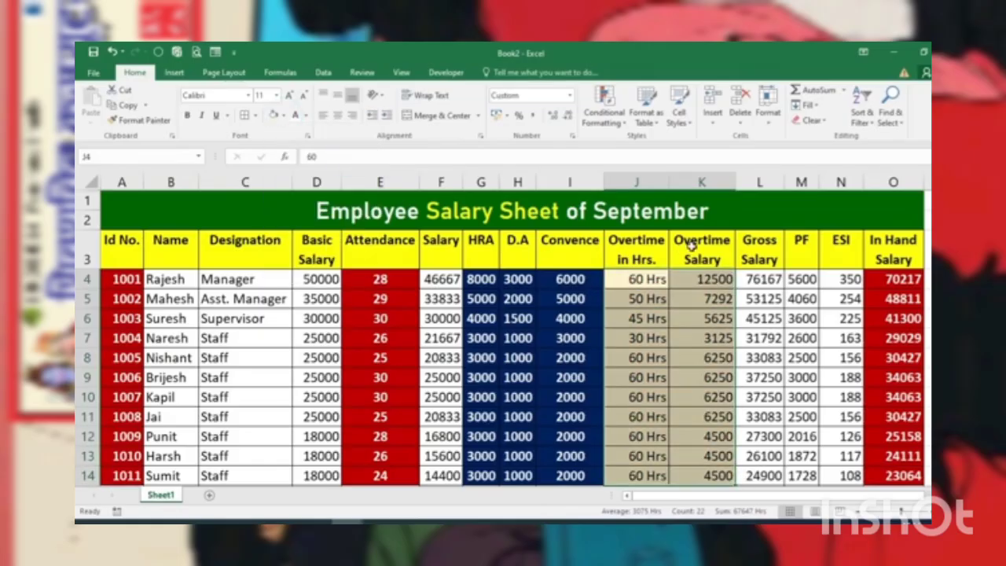
Step: Fill the PF and ESI cells M4:N14 with light green
left_click_drag(800, 278, 843, 475)
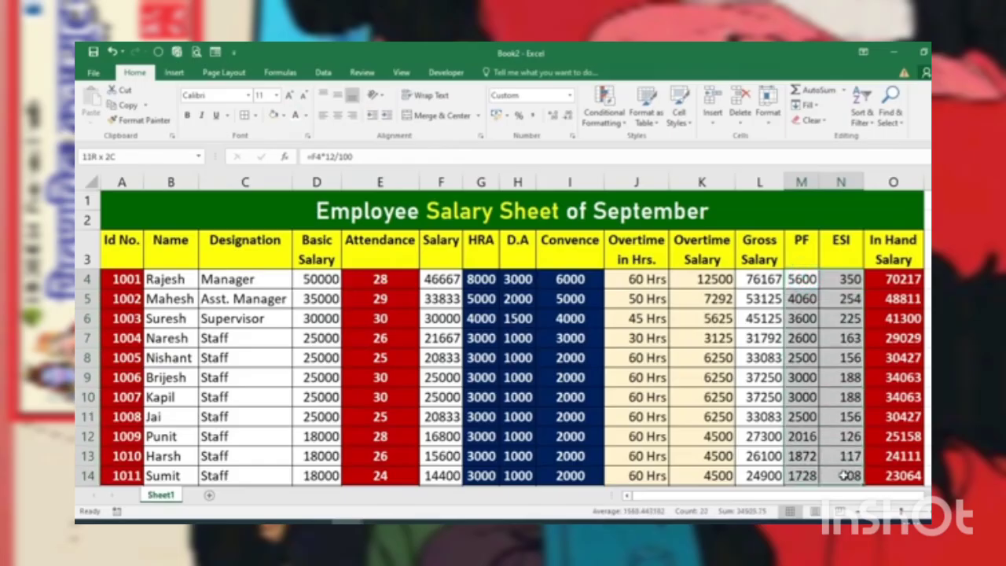
left_click(284, 114)
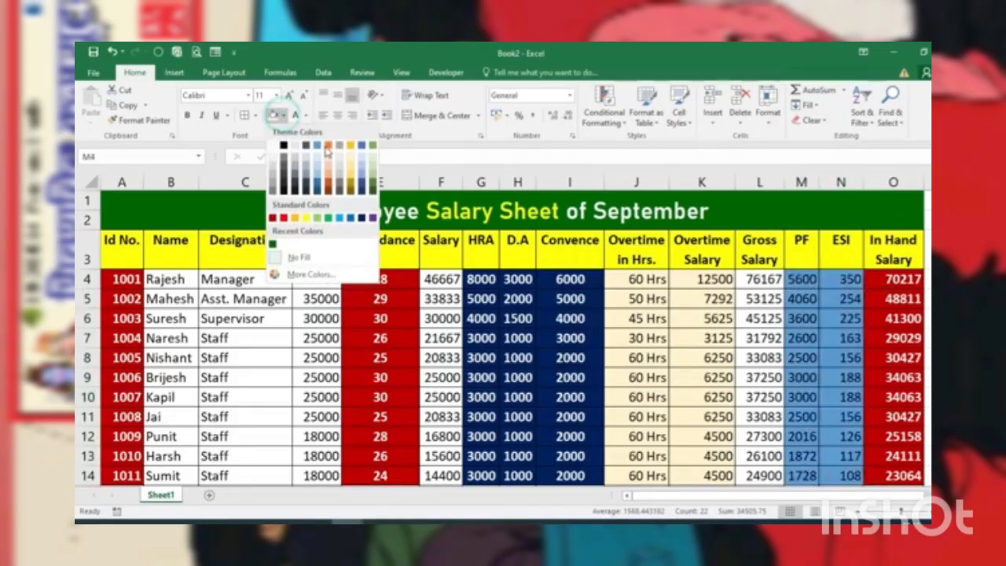
left_click(373, 159)
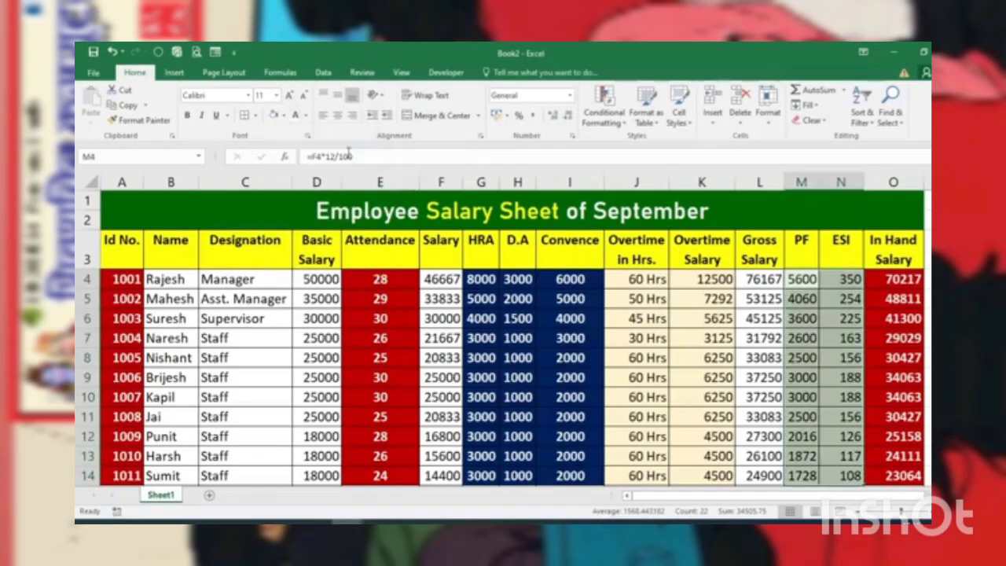